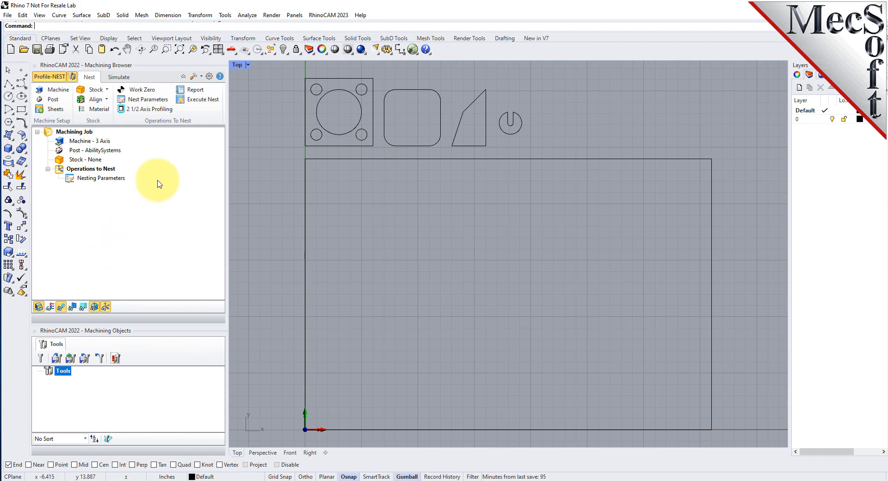
# Browse through the available machining modules, including TURN, and return to the Profile-NEST module
pyautogui.click(50, 79)
pyautogui.click(42, 80)
pyautogui.click(42, 79)
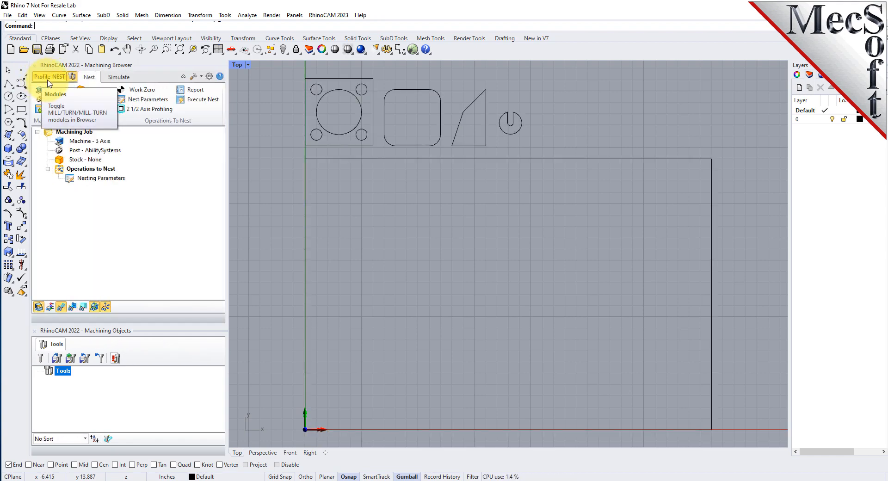
pyautogui.click(48, 79)
pyautogui.click(41, 79)
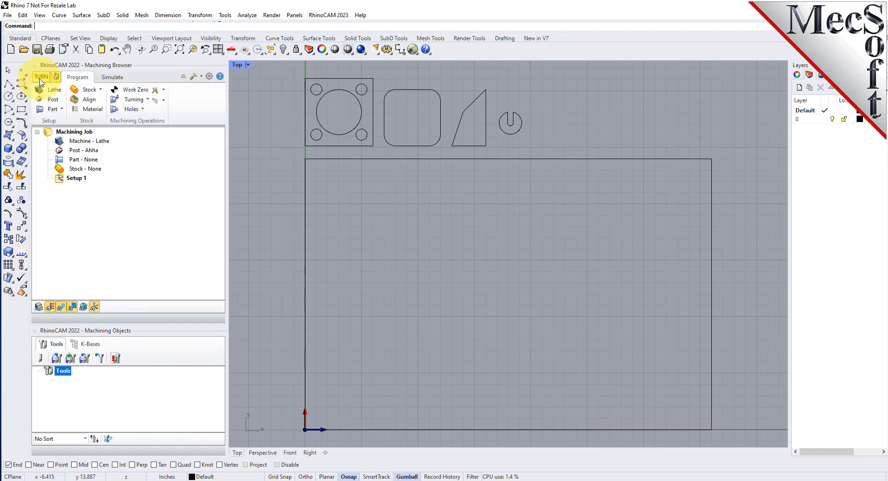
pyautogui.click(41, 79)
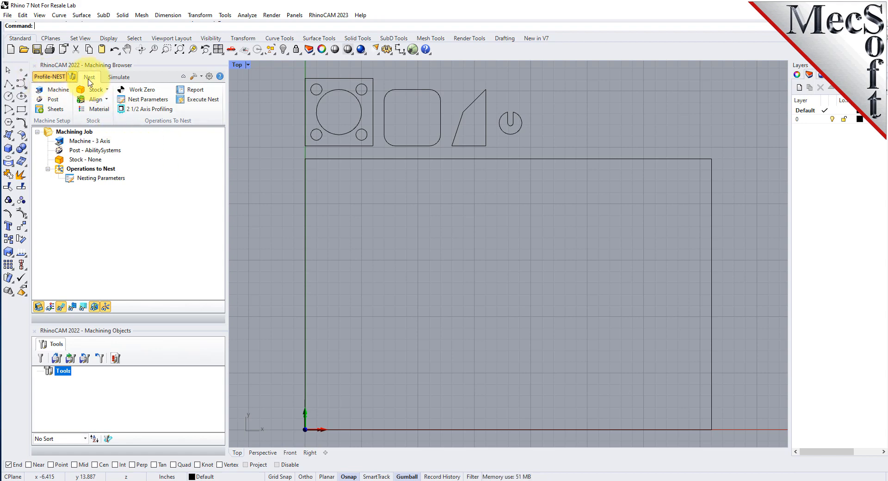
# Review the simulation commands of the Profile-NEST module and return to its nesting commands
pyautogui.click(119, 77)
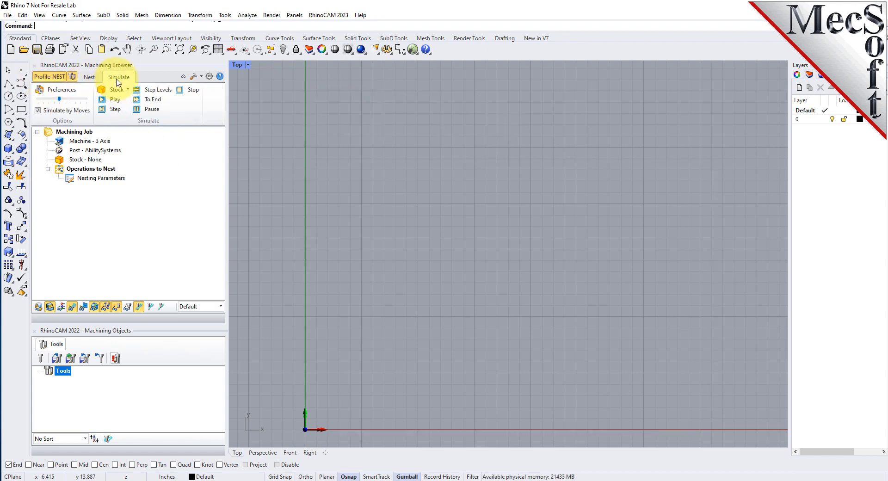
pyautogui.click(90, 77)
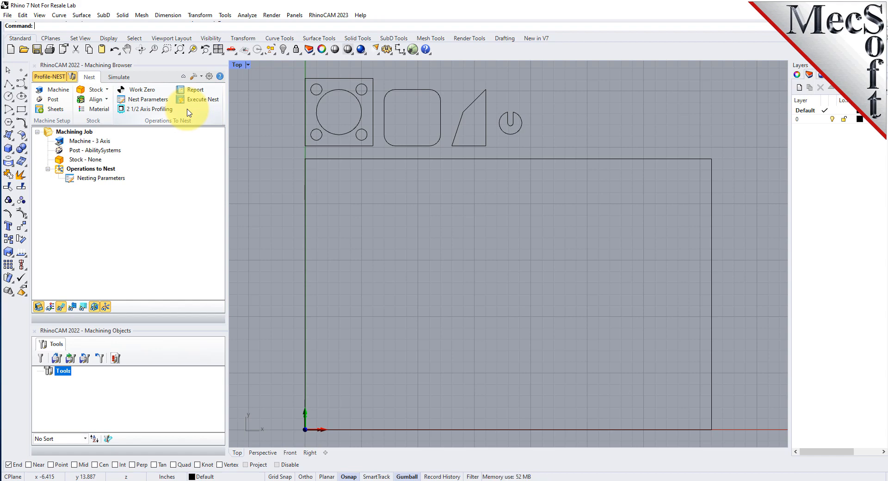
pyautogui.click(119, 77)
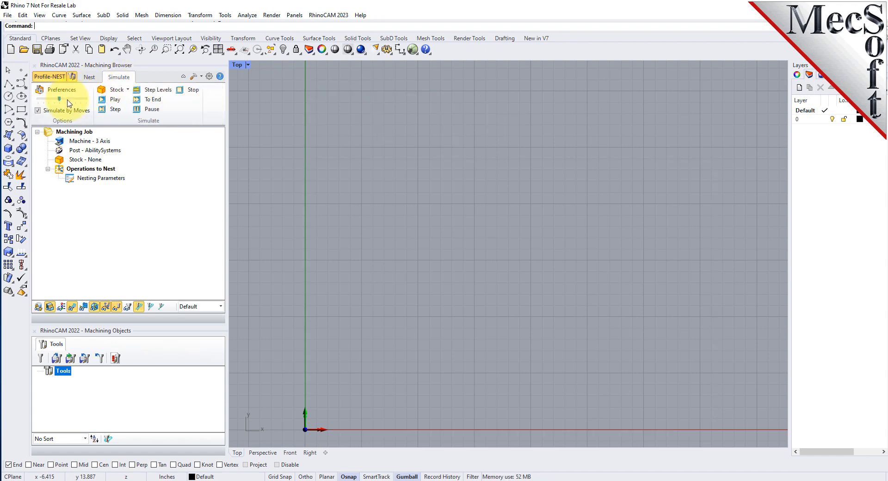
pyautogui.click(89, 78)
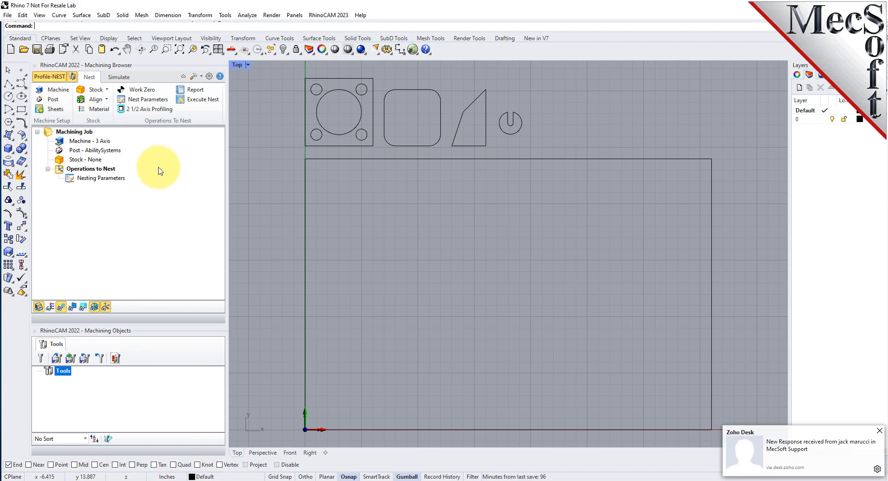
# Look up the QuickStart folder path and locate Profile-NESTQuickStartGuide.3dm in it, without saving changes or opening the file
pyautogui.click(23, 49)
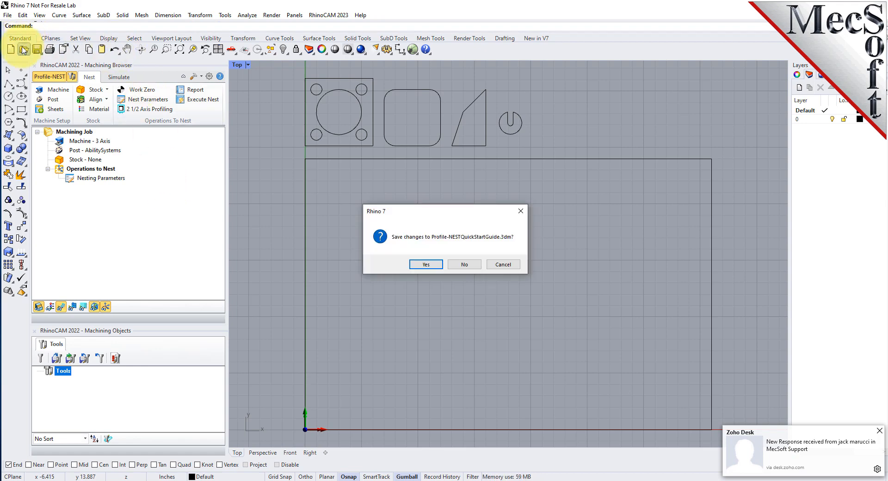
pyautogui.click(466, 265)
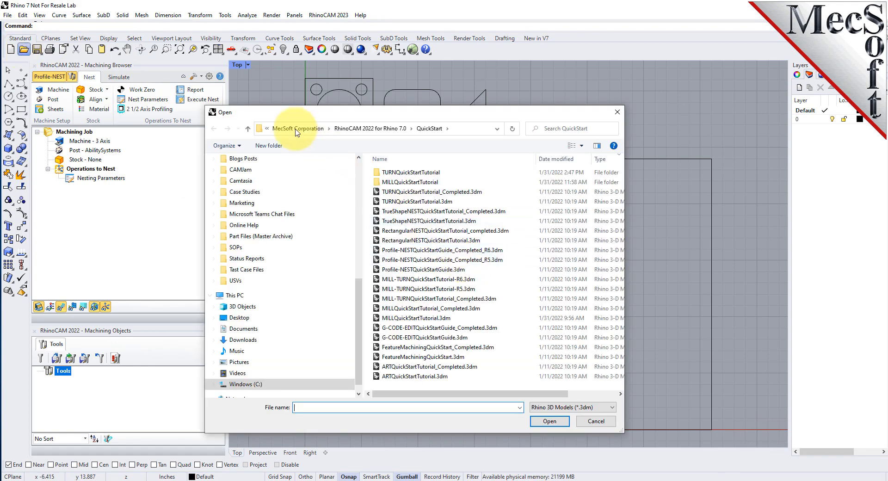
pyautogui.click(469, 133)
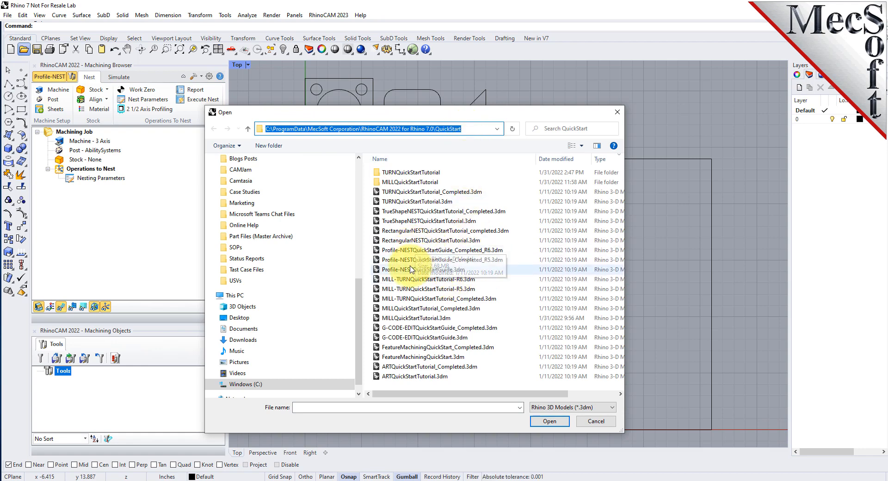
pyautogui.click(409, 272)
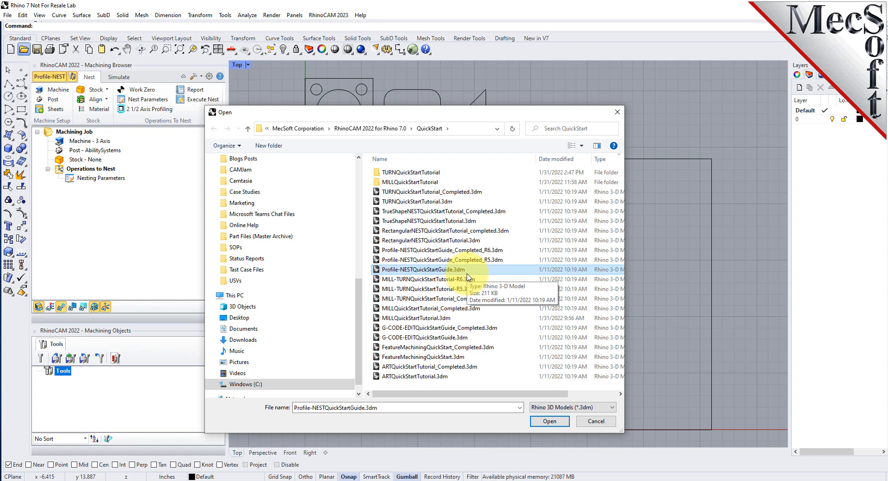
pyautogui.click(596, 421)
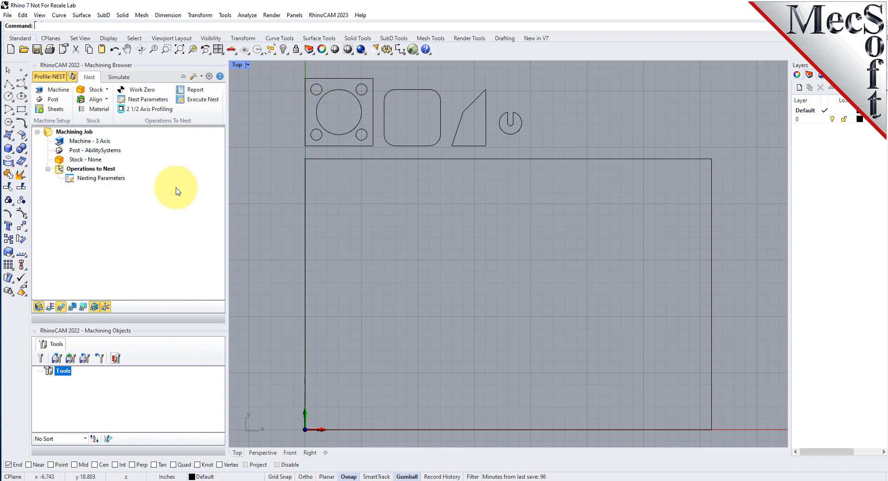
# Highlight the four part shapes and the large sheet rectangle in turn to identify them, leaving nothing selected
pyautogui.moveTo(285, 149); pyautogui.dragTo(560, 83)
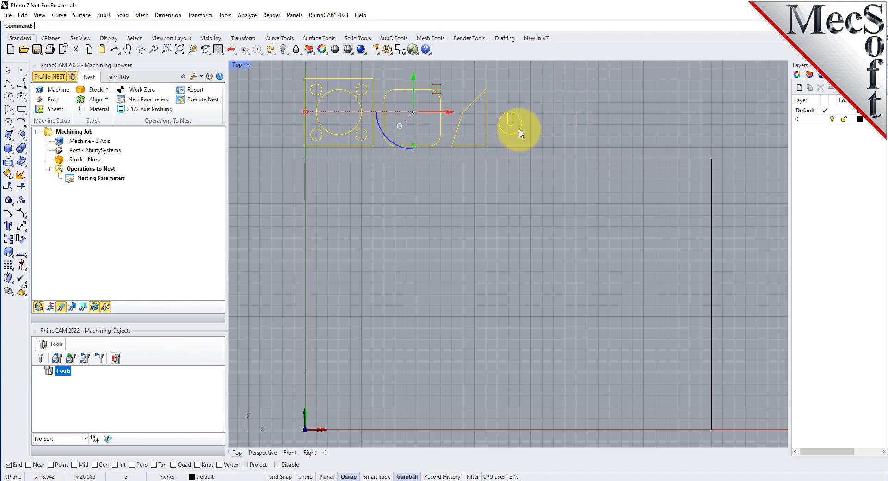
pyautogui.click(557, 118)
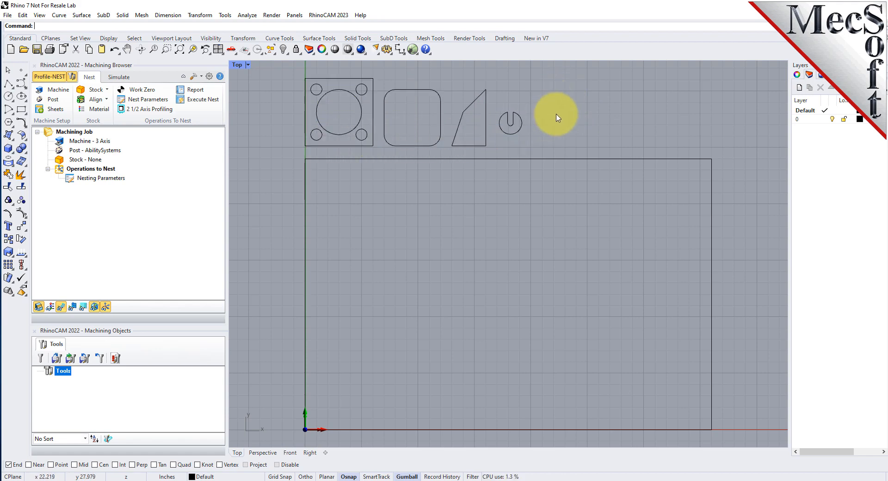
pyautogui.click(402, 160)
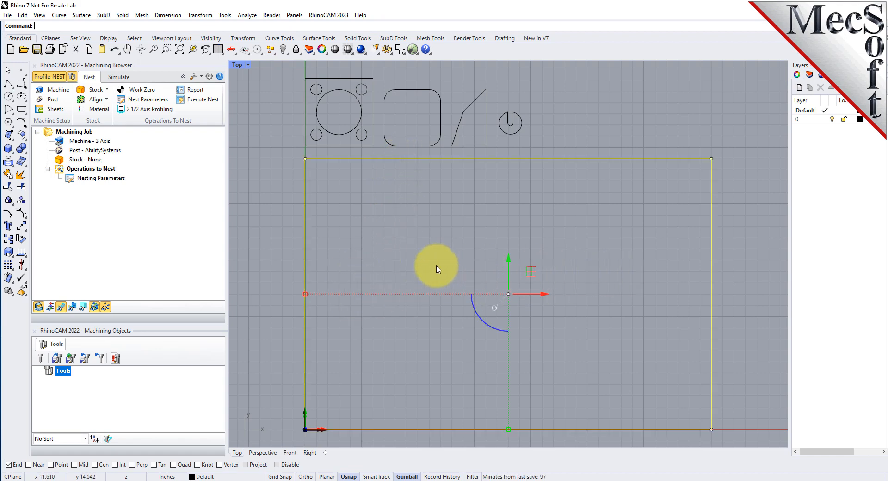
pyautogui.press('Escape')
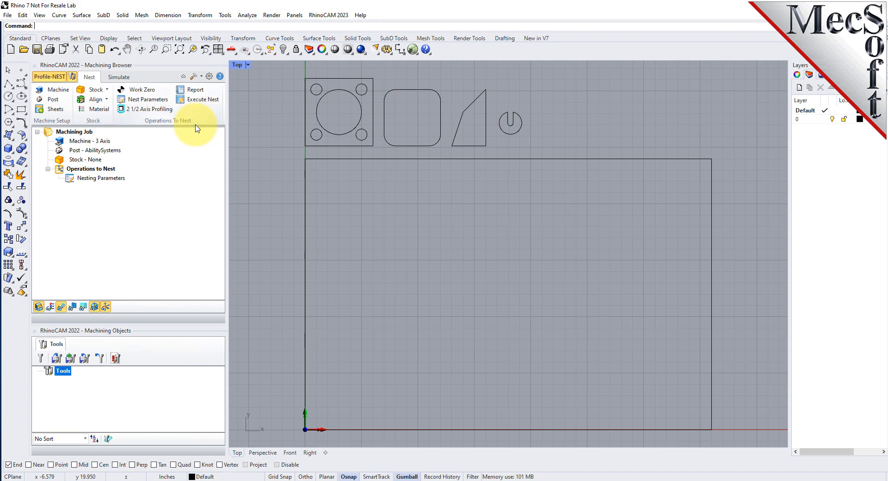
# Define the machine tool manually as a 3 Axis machine
pyautogui.click(60, 91)
pyautogui.moveTo(103, 79); pyautogui.dragTo(208, 85)
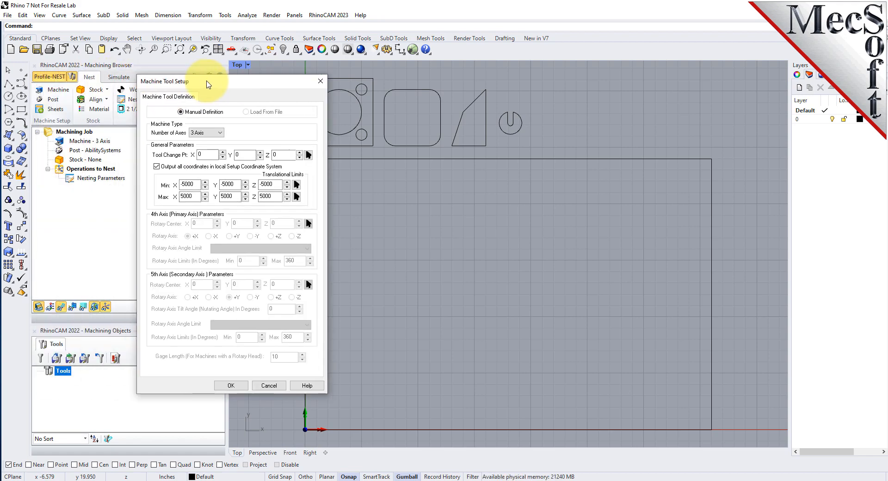
pyautogui.click(219, 135)
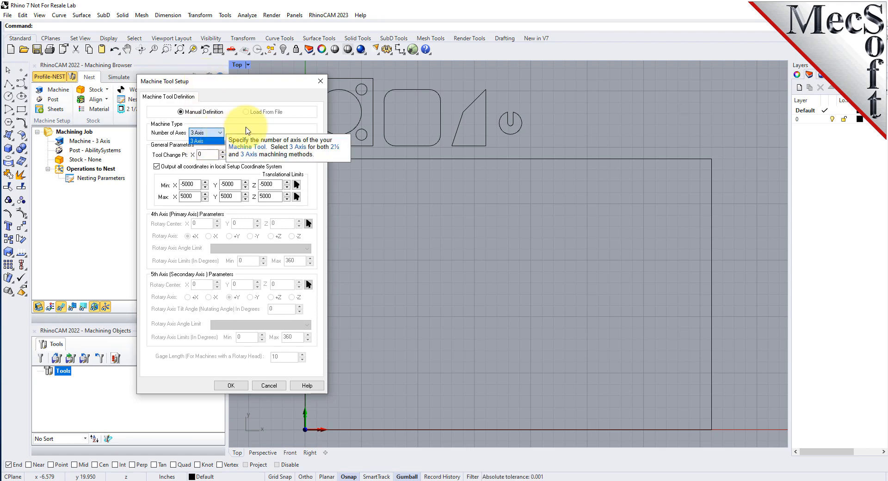
pyautogui.click(230, 122)
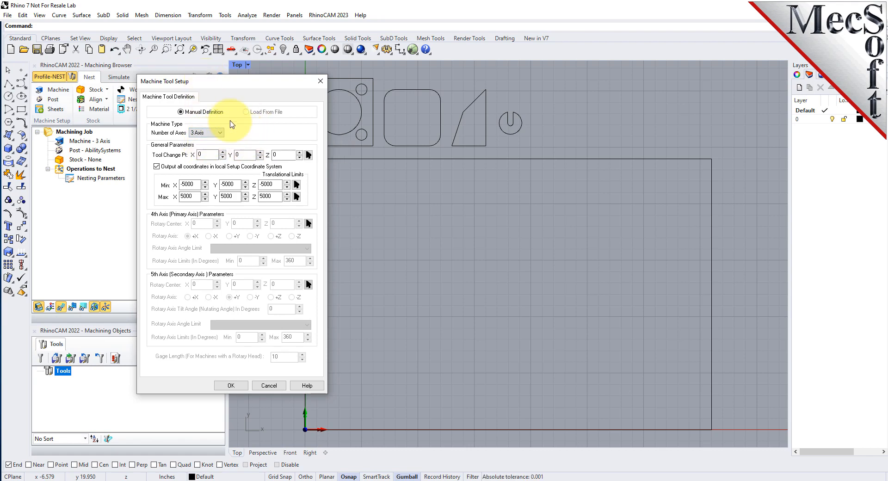
pyautogui.click(233, 385)
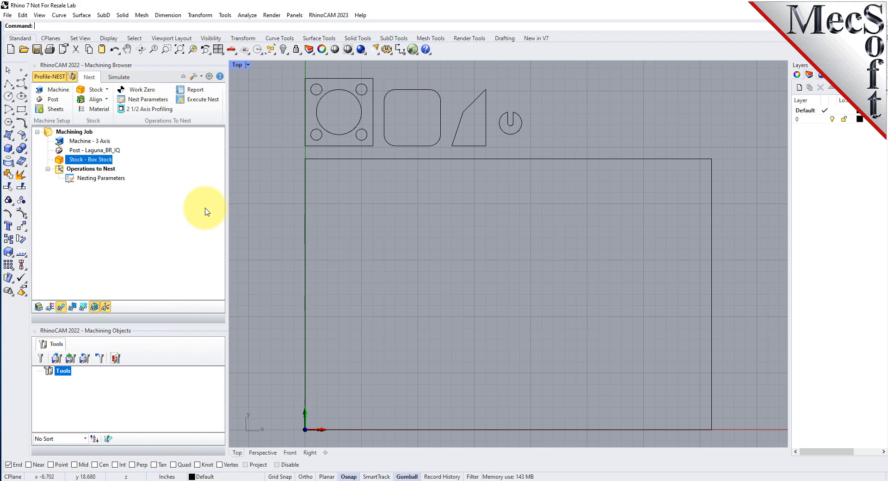
# Set the legacy post-processor to Laguna_BR_IQ and check the machine and post entries of the machining job
pyautogui.click(52, 101)
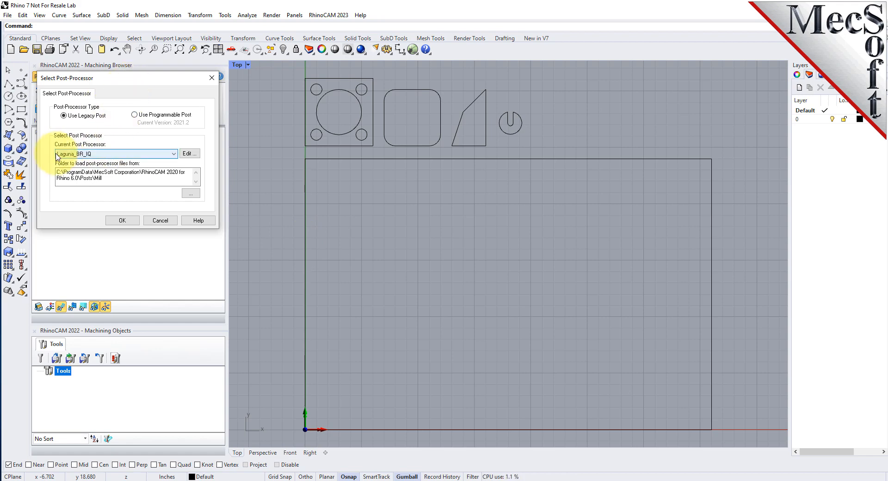
pyautogui.click(173, 156)
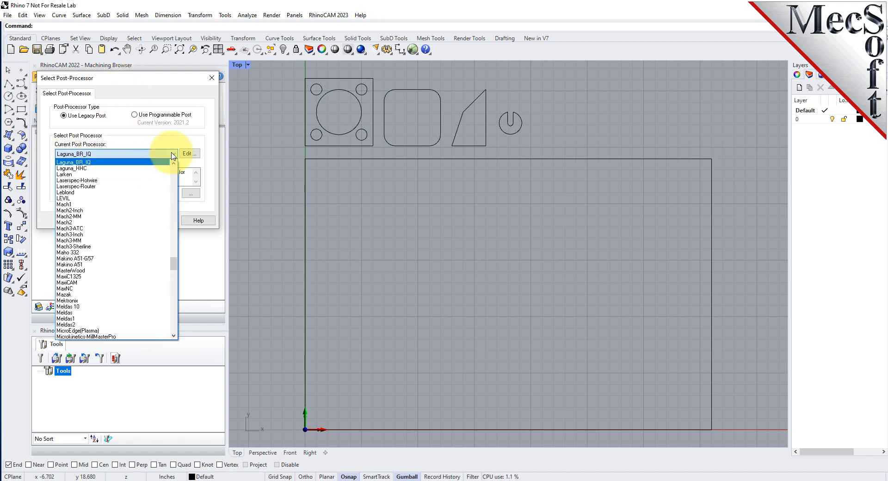
pyautogui.scroll(3, 99, 188)
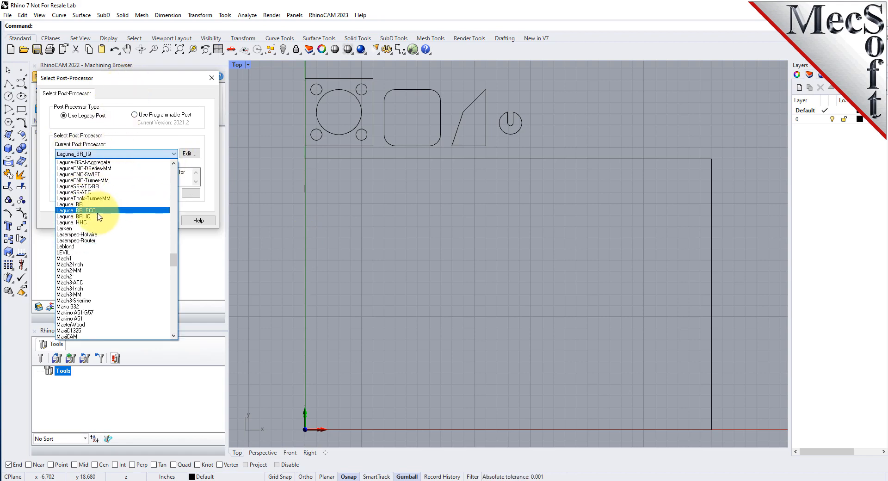
pyautogui.click(92, 217)
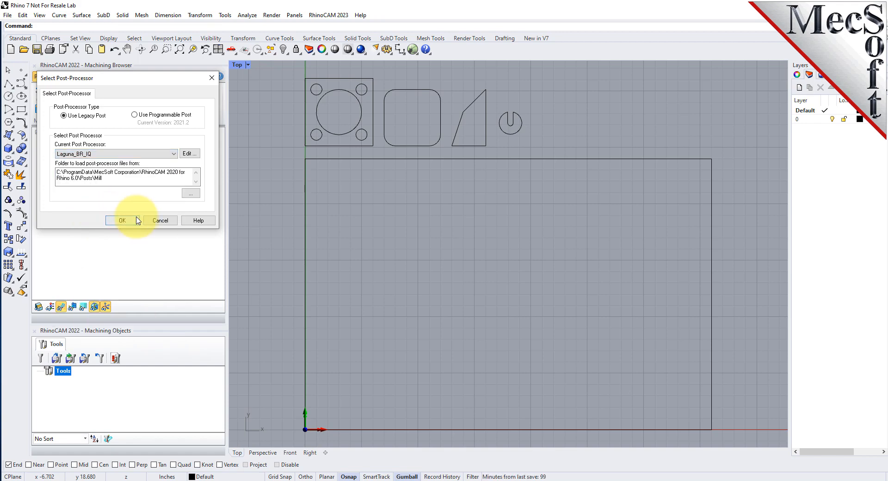
pyautogui.click(122, 221)
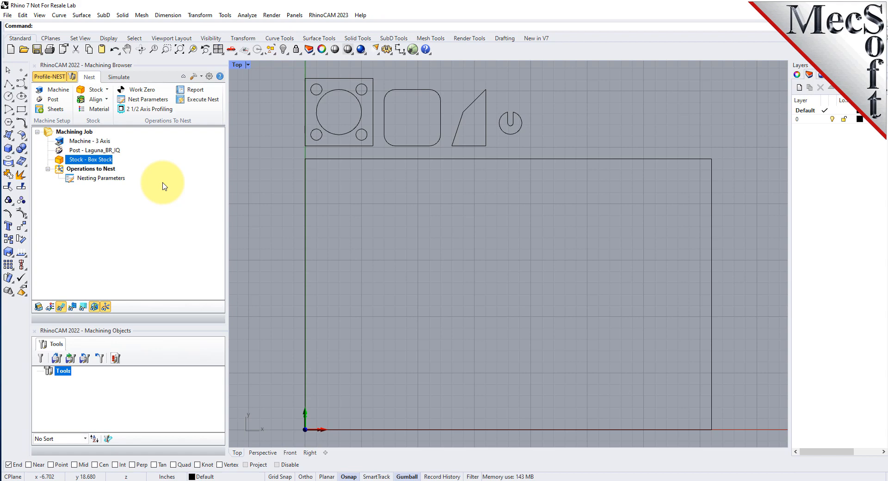
pyautogui.click(90, 140)
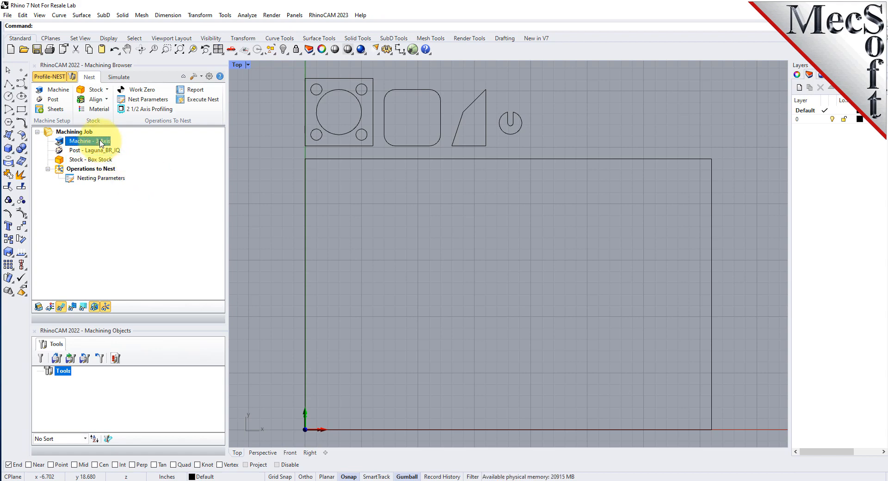
pyautogui.click(106, 151)
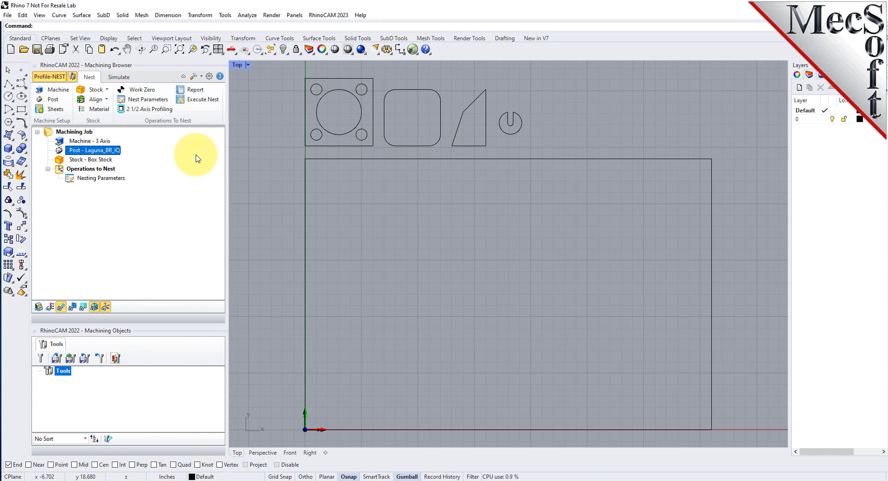
# Define a box stock with length 36, width 24 and height 0.25, with its corner at X -10, Y -10, Z -10
pyautogui.click(108, 90)
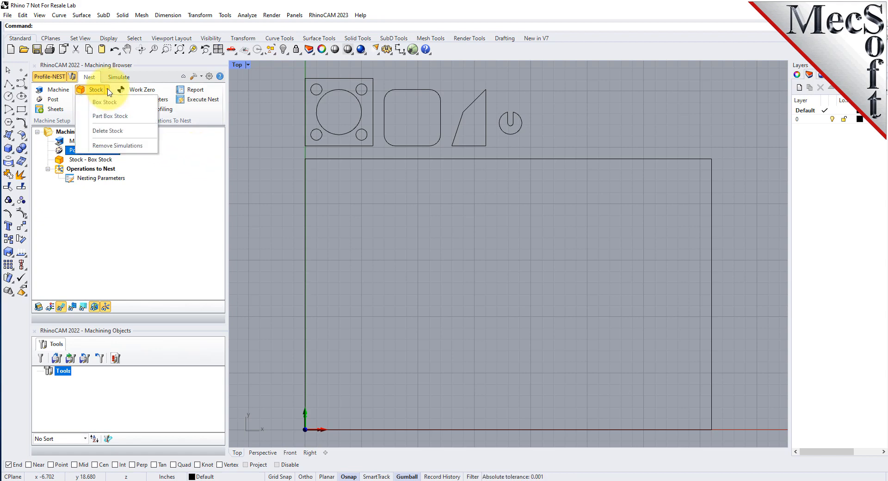
pyautogui.click(139, 106)
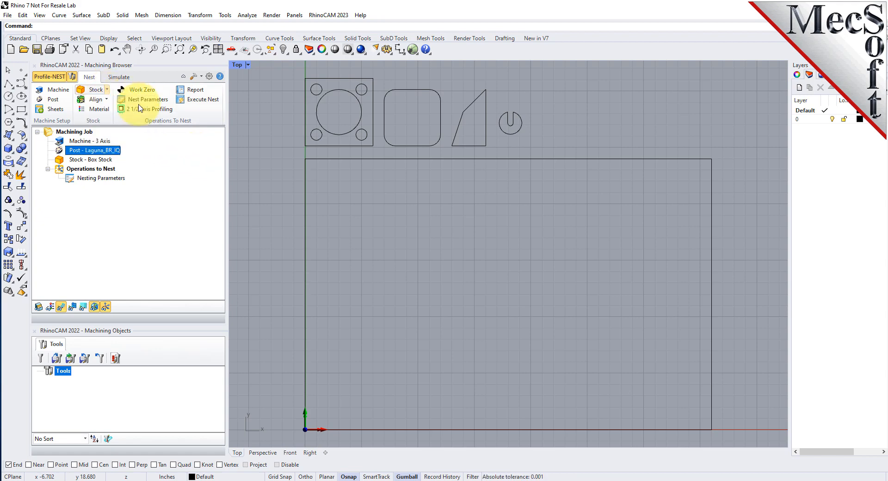
pyautogui.moveTo(125, 78); pyautogui.dragTo(208, 110)
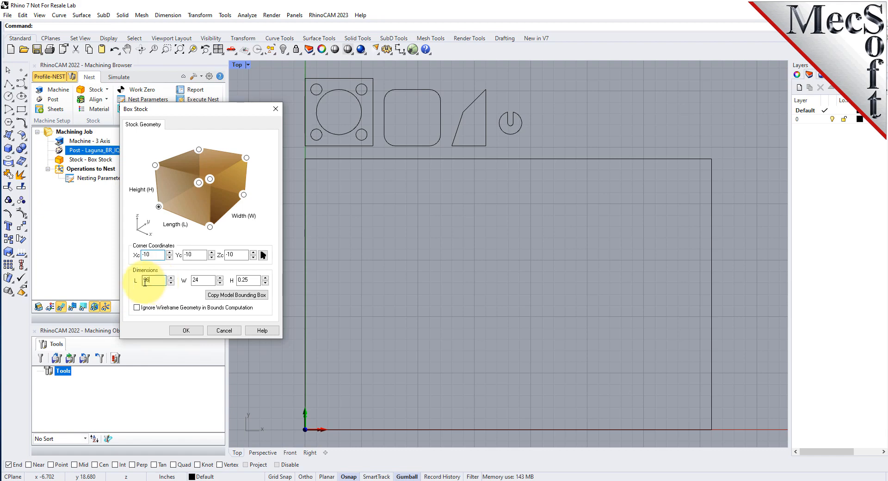
pyautogui.doubleClick(197, 280)
pyautogui.doubleClick(248, 280)
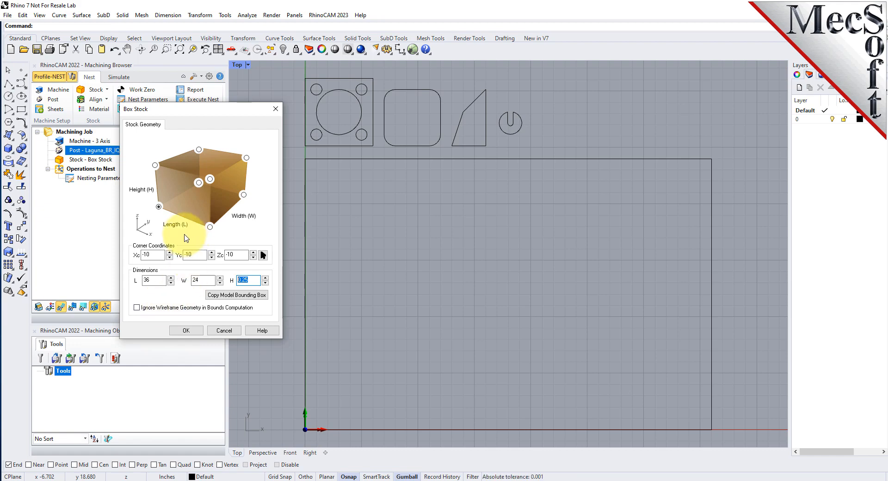
pyautogui.click(186, 330)
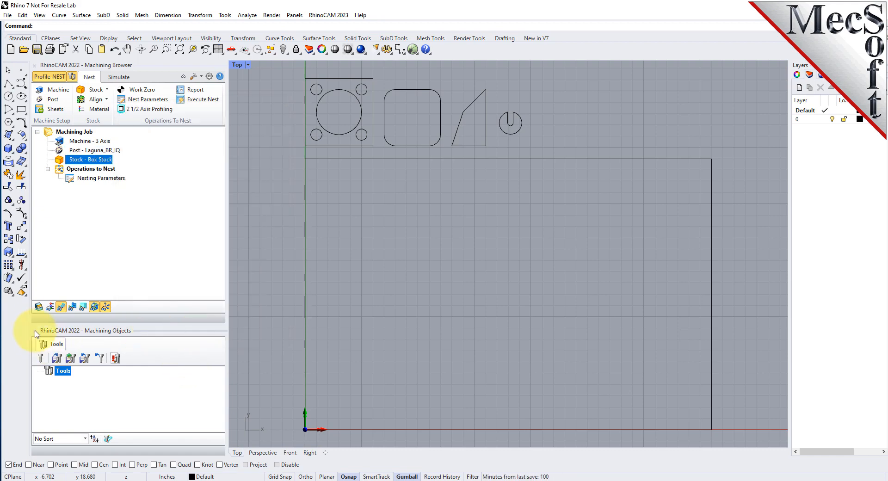
# Toggle the stock's visibility to compare the box stock's position with the sheet rectangle, leaving the stock hidden
pyautogui.click(39, 307)
pyautogui.click(39, 307)
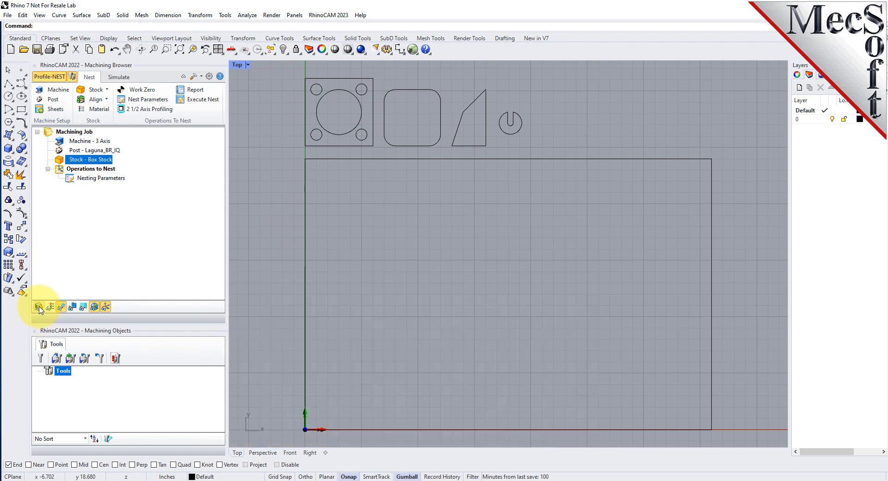
pyautogui.click(40, 307)
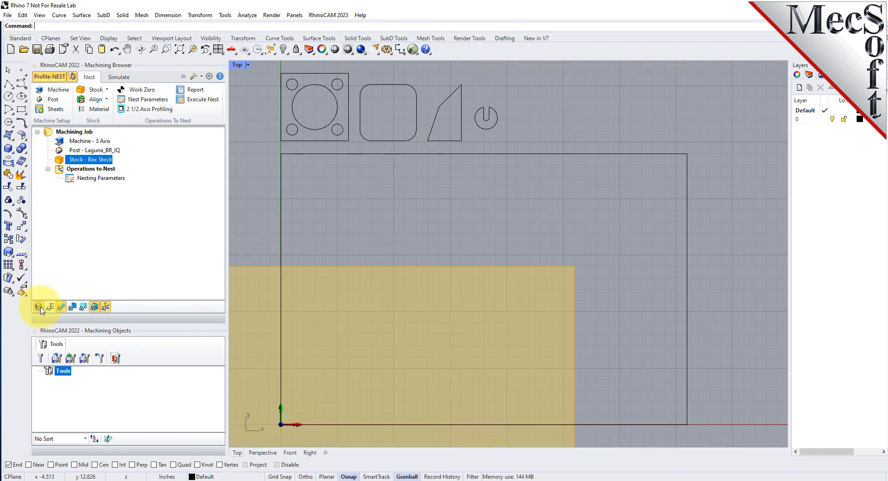
pyautogui.click(41, 307)
pyautogui.click(40, 307)
pyautogui.click(40, 307)
pyautogui.scroll(-3, 490, 222)
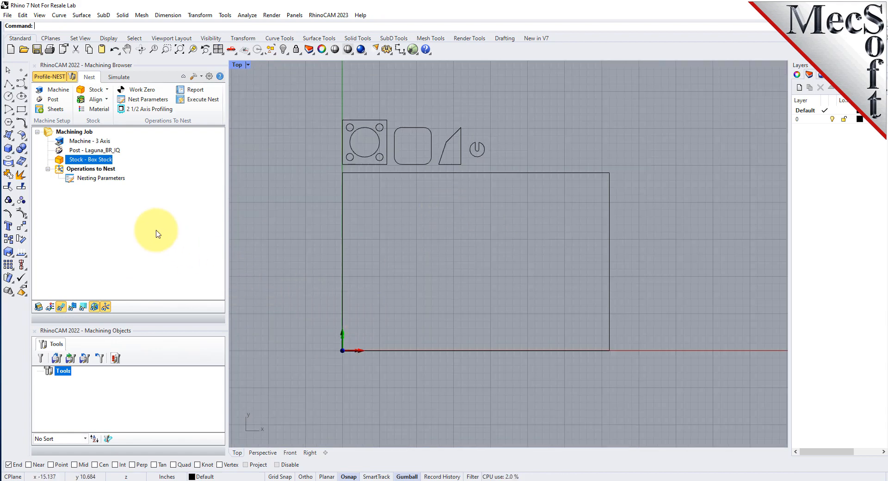
# Define the large rectangle as a nesting sheet by selecting its curve in the drawing
pyautogui.click(55, 110)
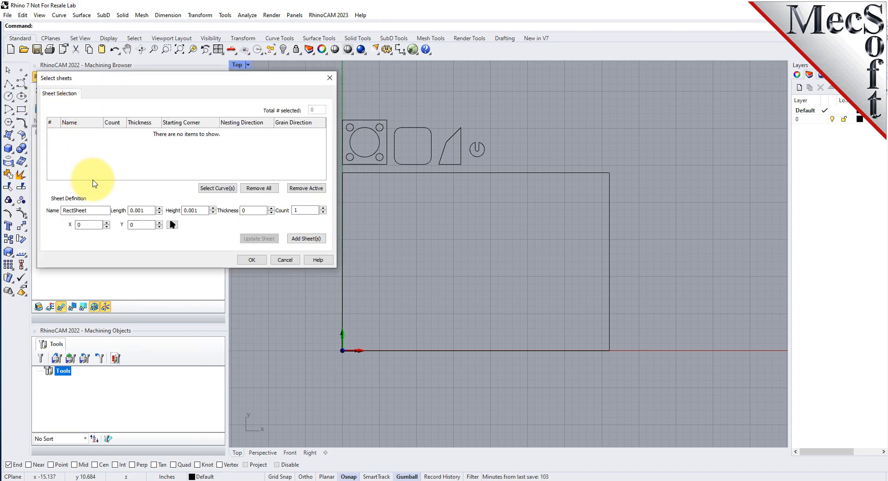
pyautogui.moveTo(128, 79); pyautogui.dragTo(143, 96)
pyautogui.scroll(2, 375, 220)
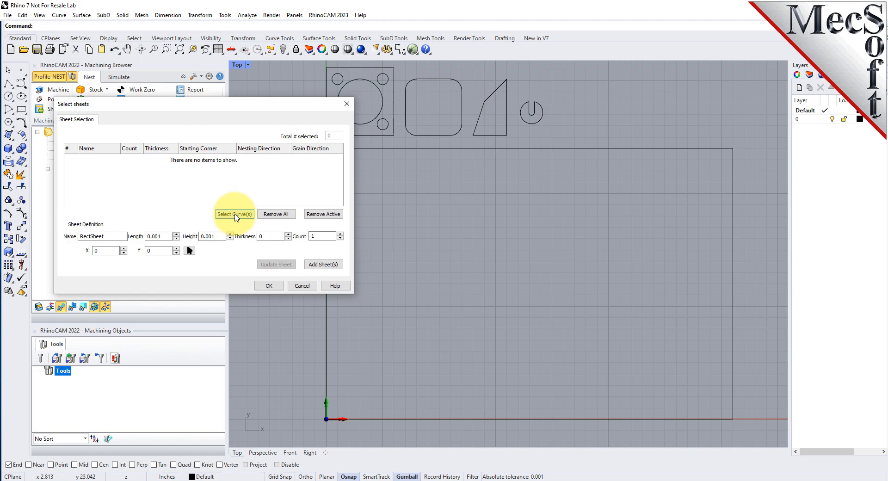
pyautogui.moveTo(111, 236); pyautogui.dragTo(36, 234)
pyautogui.click(160, 236)
pyautogui.moveTo(141, 239); pyautogui.dragTo(134, 238)
pyautogui.moveTo(221, 238); pyautogui.dragTo(184, 237)
pyautogui.moveTo(274, 238); pyautogui.dragTo(218, 233)
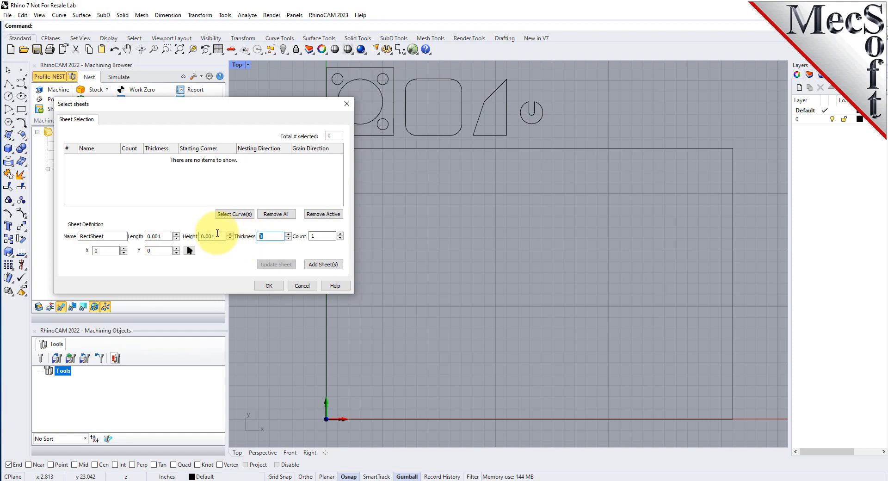
pyautogui.click(235, 214)
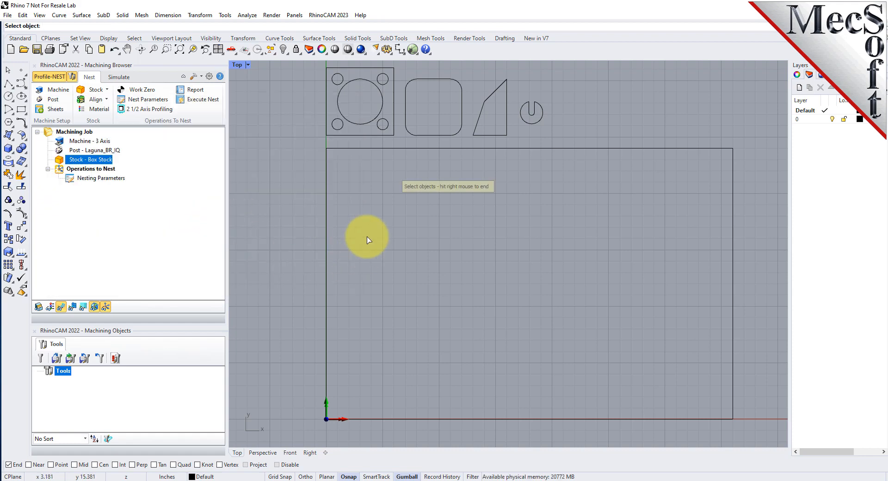
pyautogui.click(374, 148)
pyautogui.rightClick(382, 190)
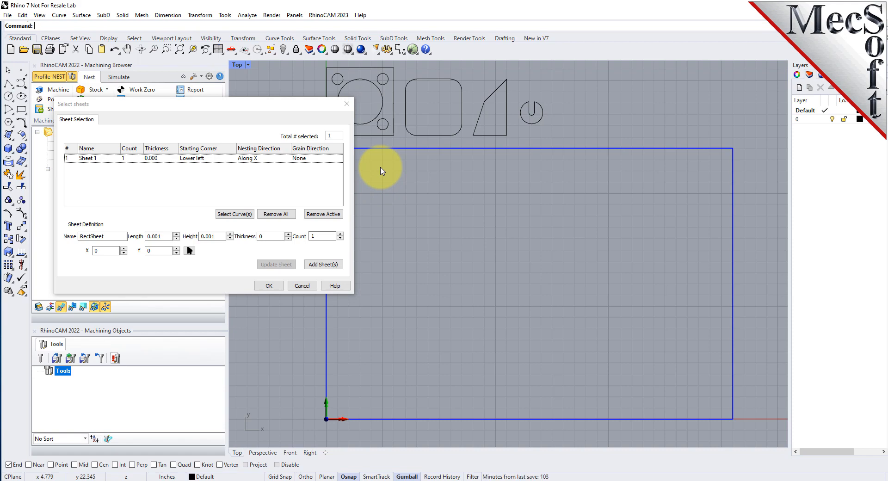
# Set the thickness of Sheet 1 to 0.250 in the sheet list
pyautogui.moveTo(169, 106); pyautogui.dragTo(128, 130)
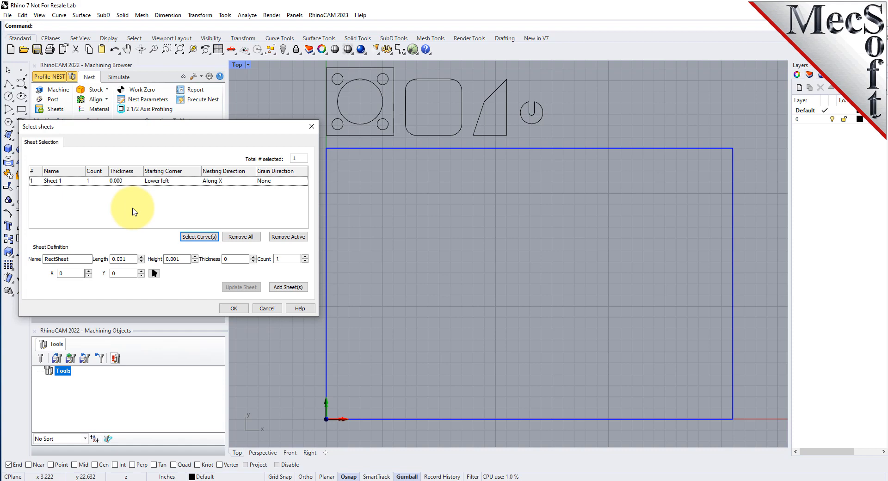
pyautogui.click(36, 182)
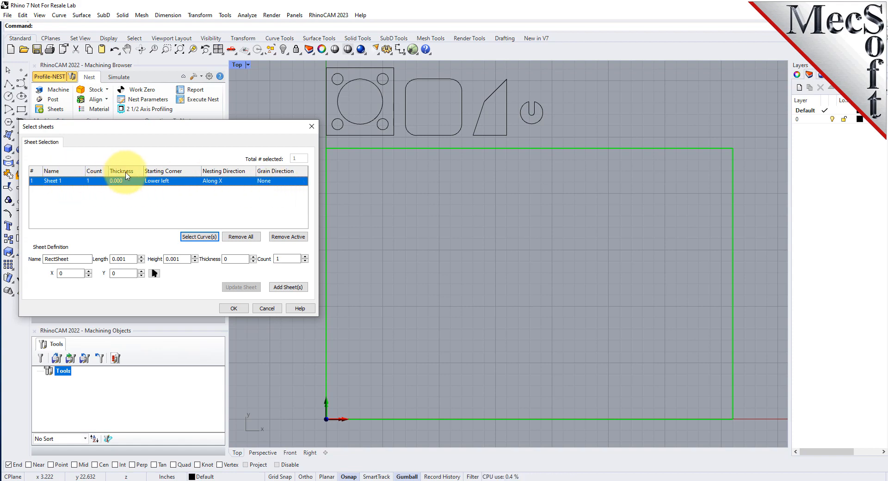
pyautogui.click(126, 173)
pyautogui.click(128, 181)
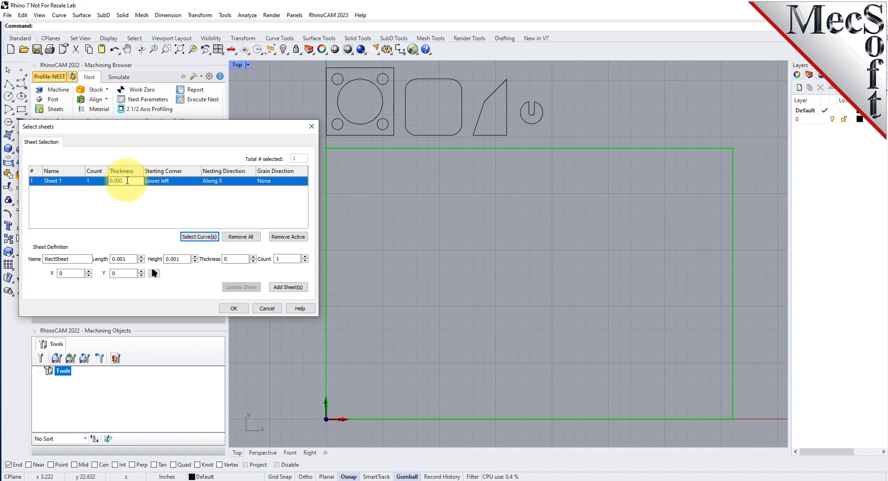
pyautogui.press('BackSpace')
pyautogui.press('BackSpace')
pyautogui.press('BackSpace')
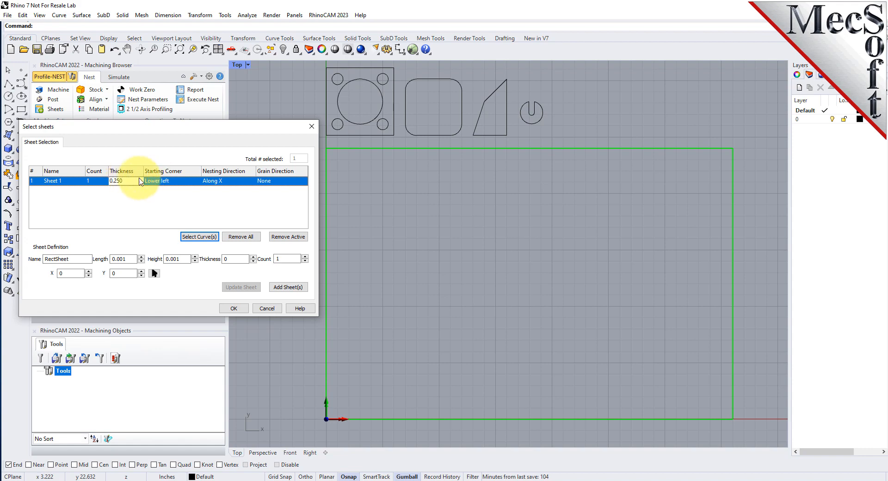
# Set the count of Sheet 1 to 3
pyautogui.click(86, 181)
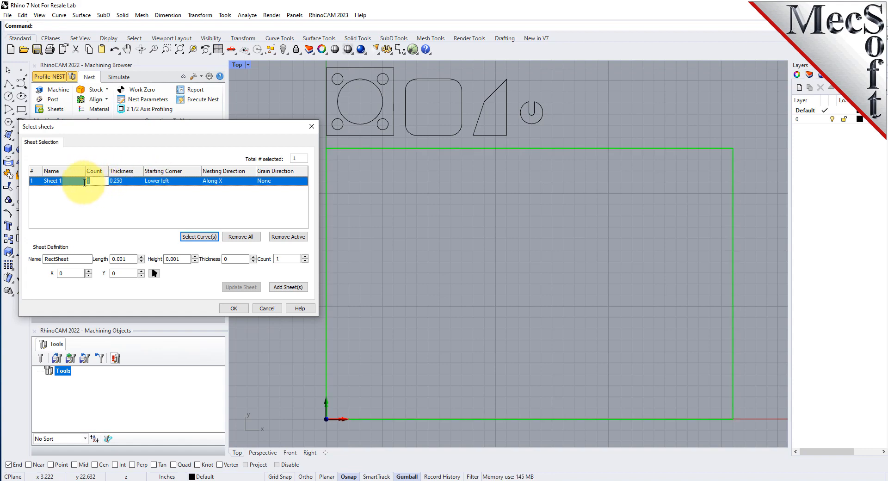
pyautogui.write('3')
pyautogui.press('Return')
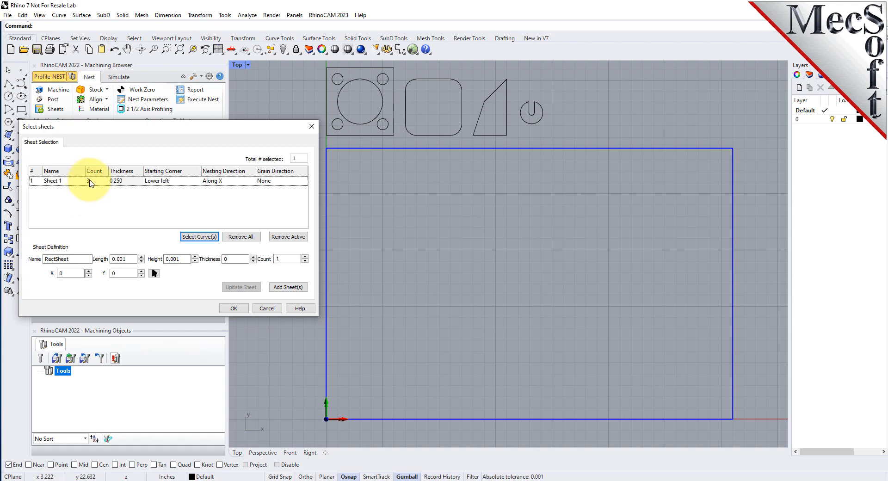
# Set the count of Sheet 1 back to 1 and accept the sheet selection
pyautogui.click(87, 181)
pyautogui.click(88, 181)
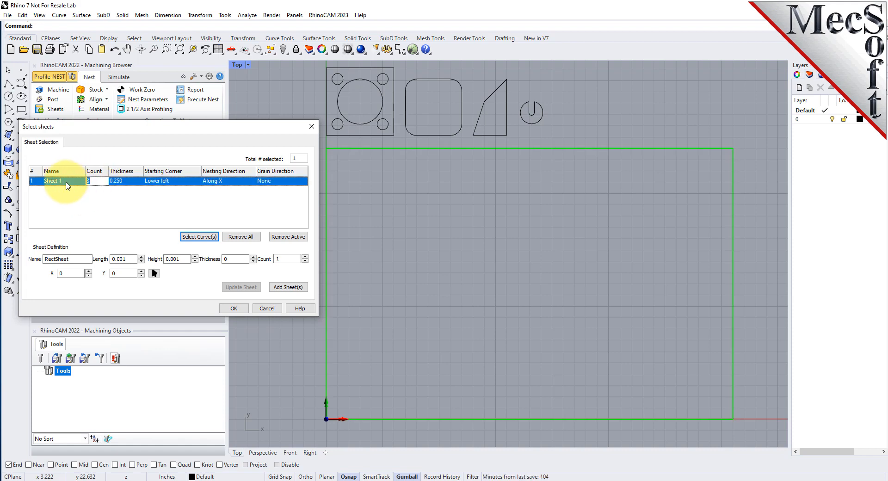
pyautogui.click(67, 185)
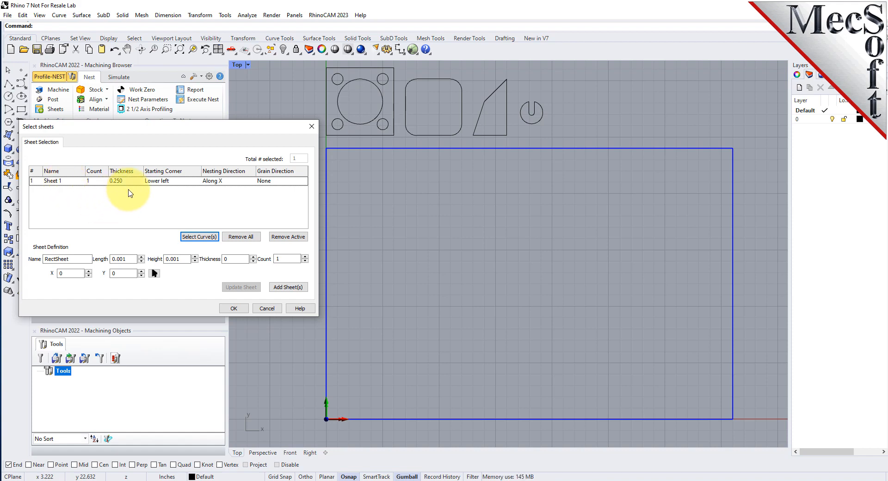
pyautogui.click(233, 309)
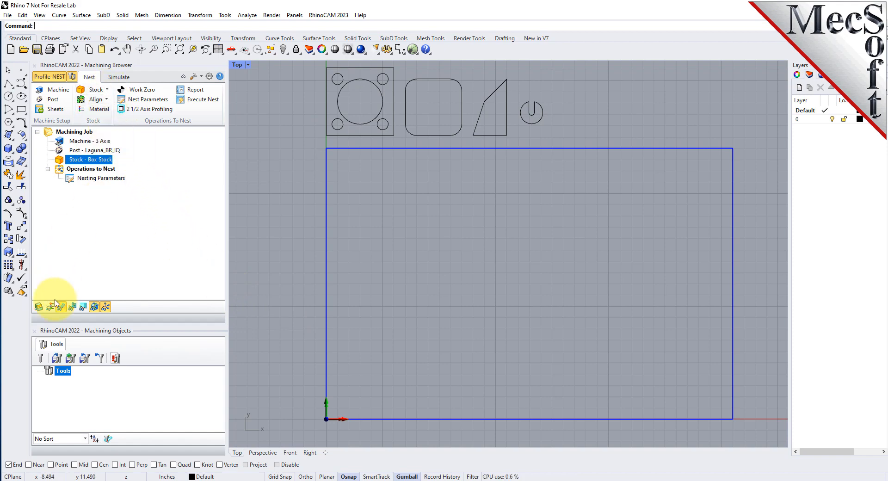
# Show the box stock and start aligning it to the part geometry
pyautogui.click(38, 306)
pyautogui.scroll(-4, 414, 207)
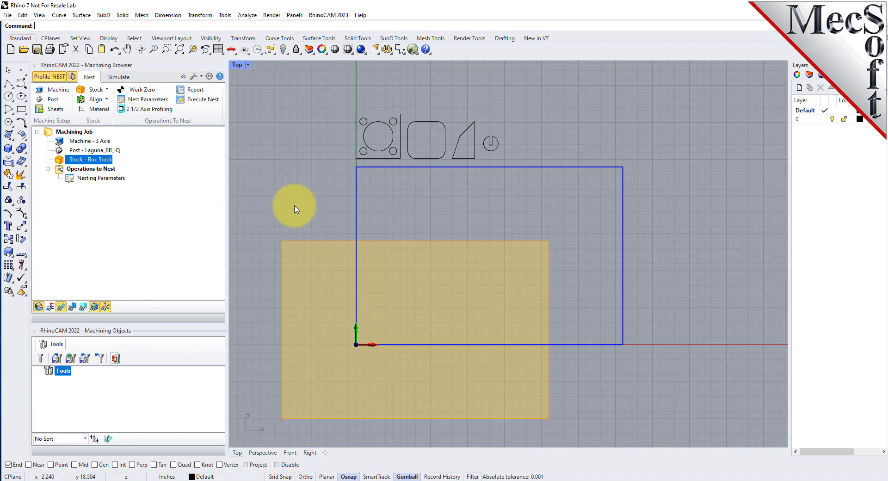
pyautogui.click(95, 99)
pyautogui.click(95, 121)
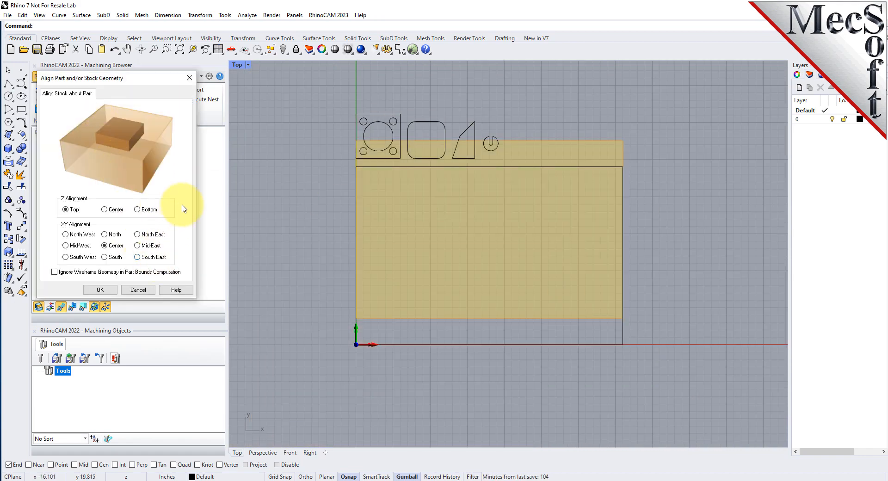
# Align the stock about the part with Z Alignment set to Bottom and XY Alignment set to South West
pyautogui.click(232, 50)
pyautogui.click(247, 95)
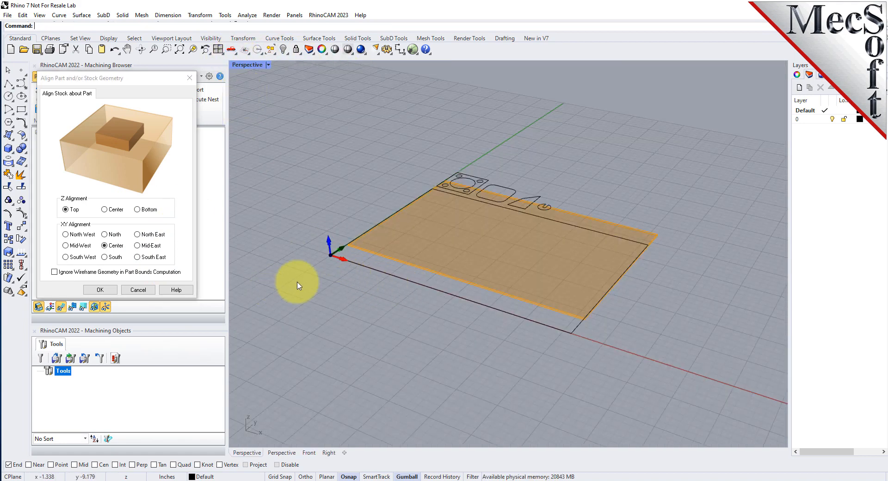
pyautogui.scroll(5, 341, 254)
pyautogui.scroll(2, 344, 236)
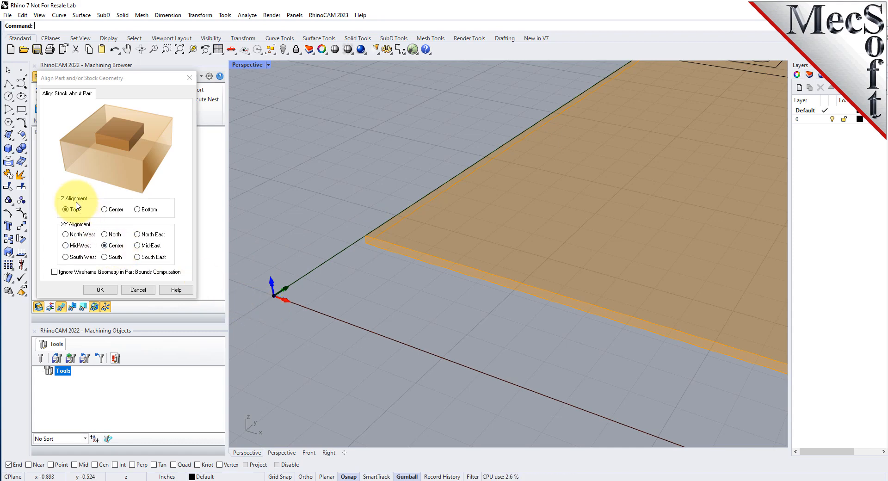
pyautogui.click(137, 210)
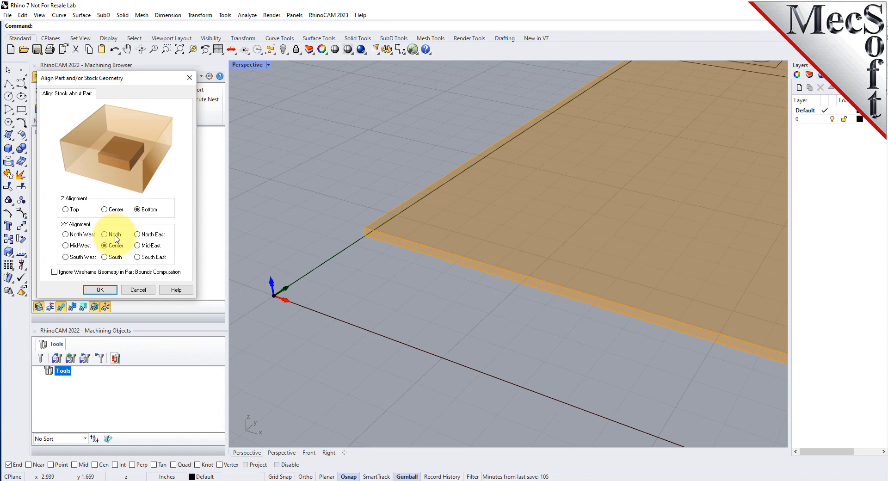
pyautogui.click(67, 257)
pyautogui.scroll(5, 258, 293)
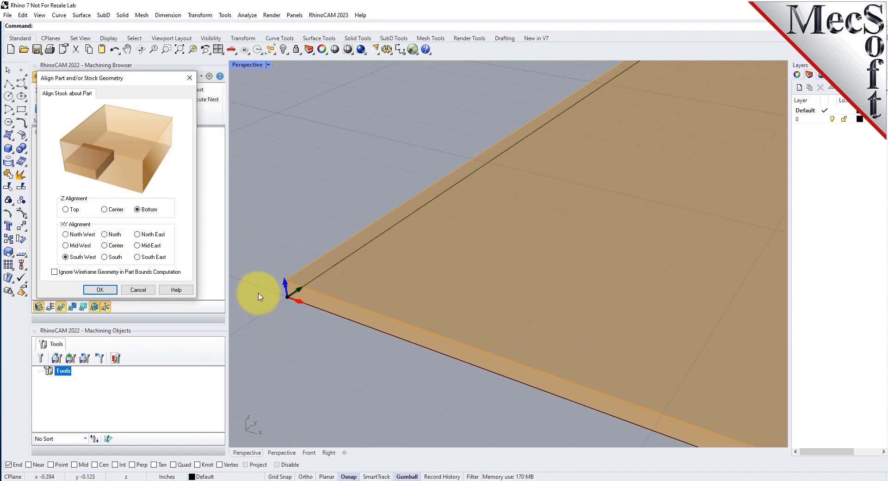
pyautogui.scroll(1, 283, 301)
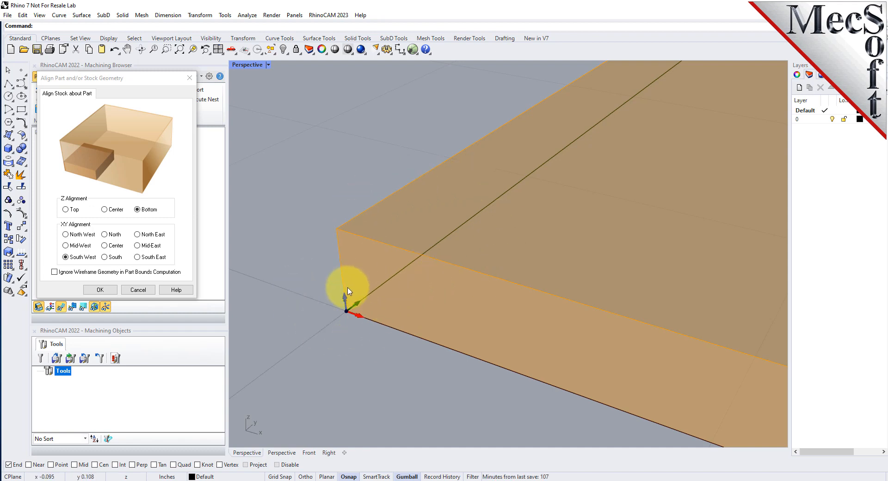
pyautogui.click(111, 291)
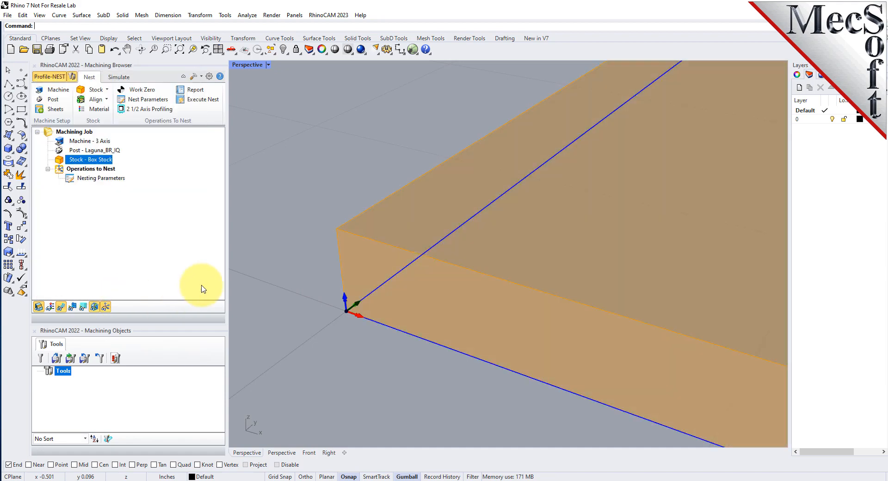
# Return to the Top view and set the stock material to WOOD
pyautogui.click(232, 51)
pyautogui.click(257, 80)
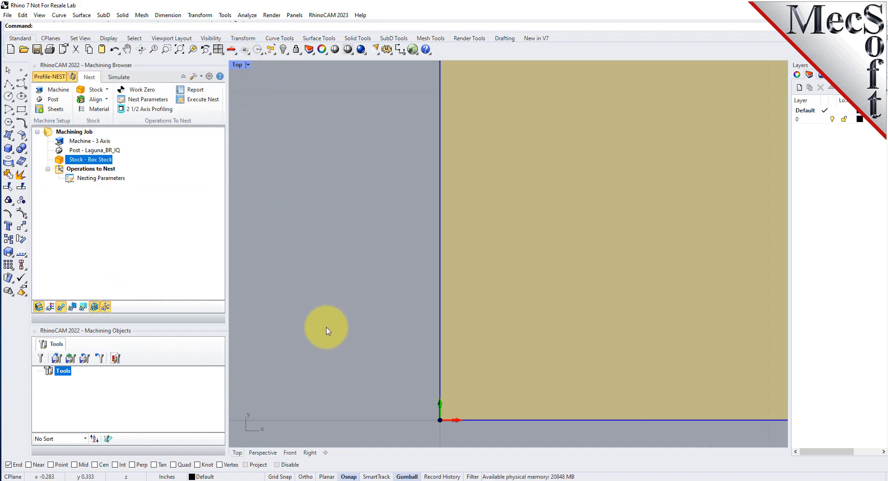
pyautogui.scroll(-8, 316, 341)
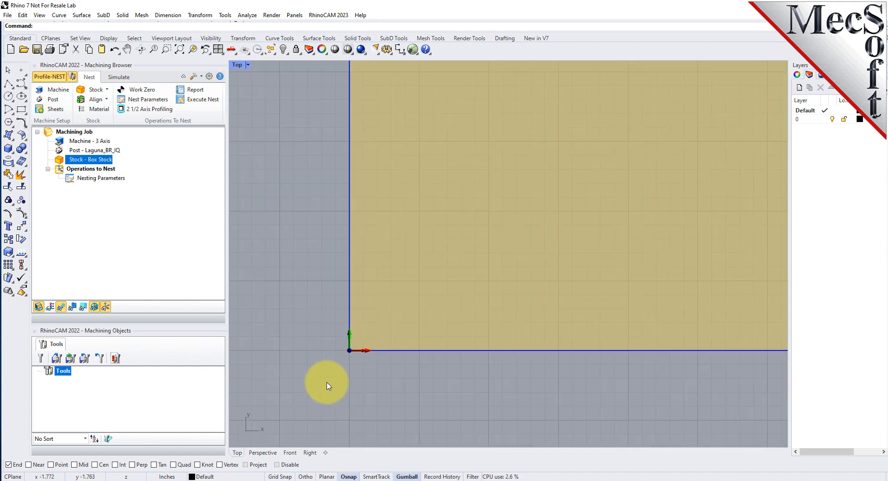
pyautogui.scroll(3, 356, 363)
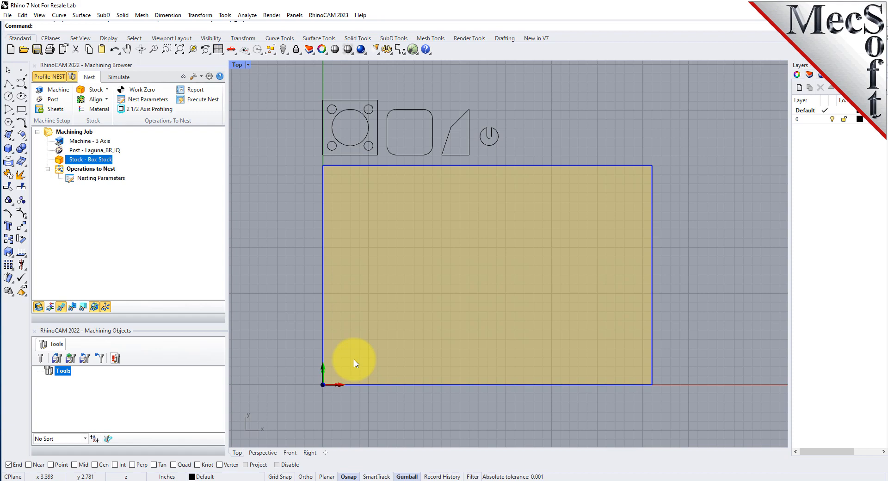
pyautogui.scroll(1, 355, 364)
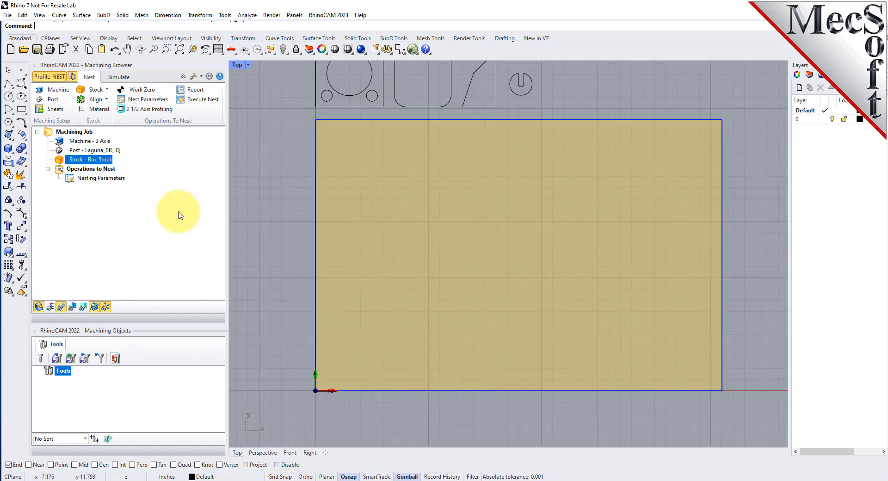
pyautogui.click(103, 110)
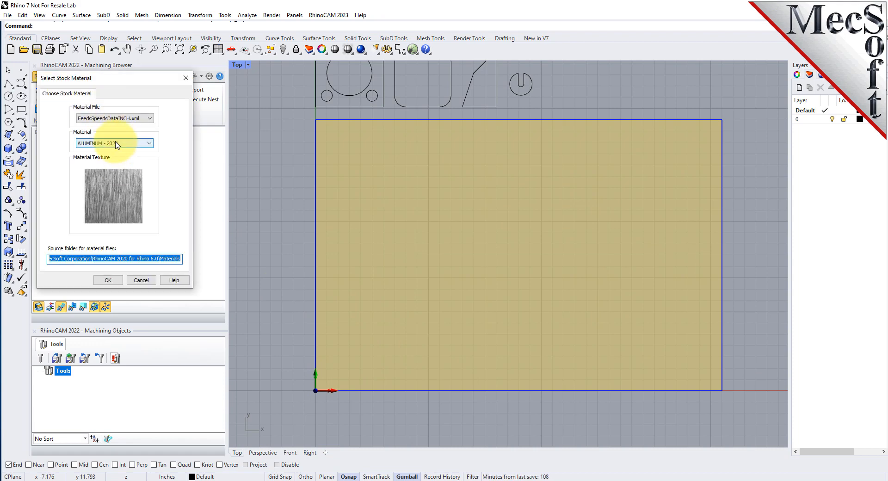
pyautogui.click(113, 143)
pyautogui.scroll(-6, 98, 277)
pyautogui.click(88, 326)
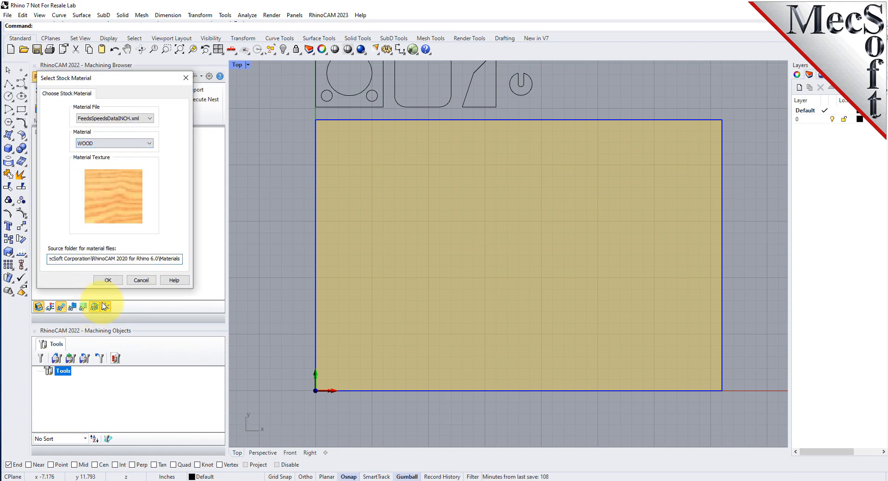
pyautogui.click(113, 280)
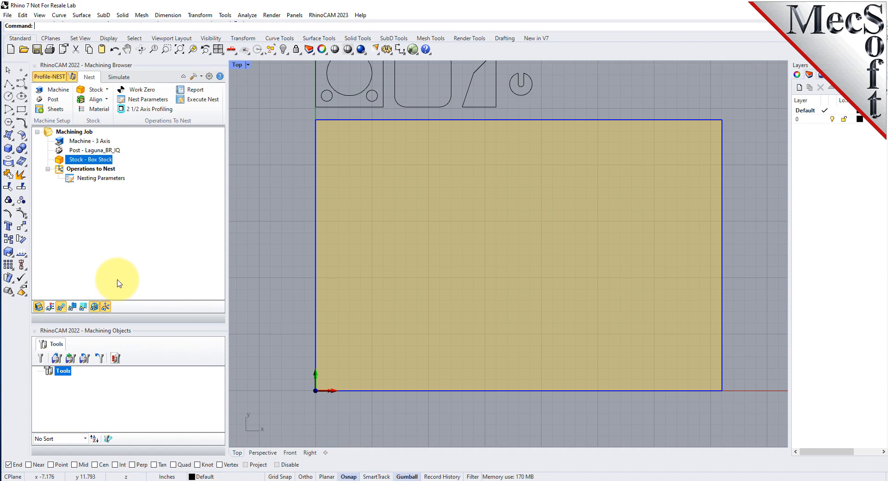
# Toggle the material texture display to preview the wood on the stock, leaving the texture off
pyautogui.click(50, 308)
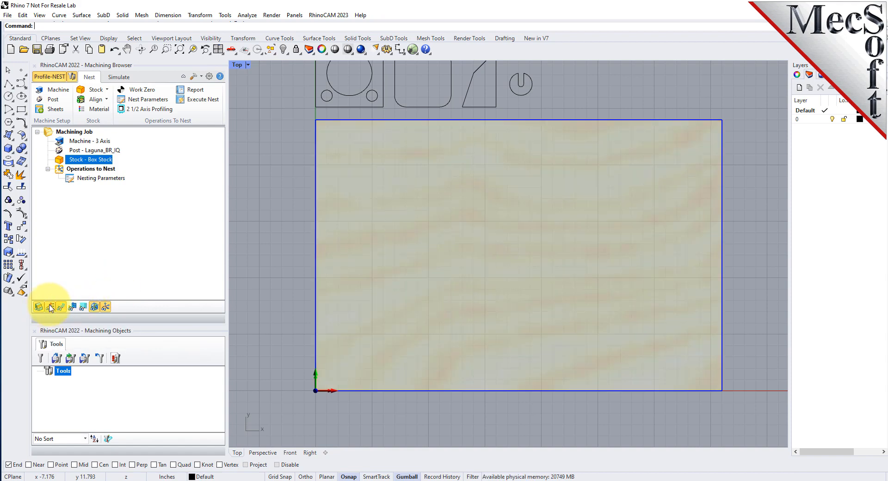
pyautogui.click(51, 308)
pyautogui.click(51, 308)
pyautogui.click(51, 308)
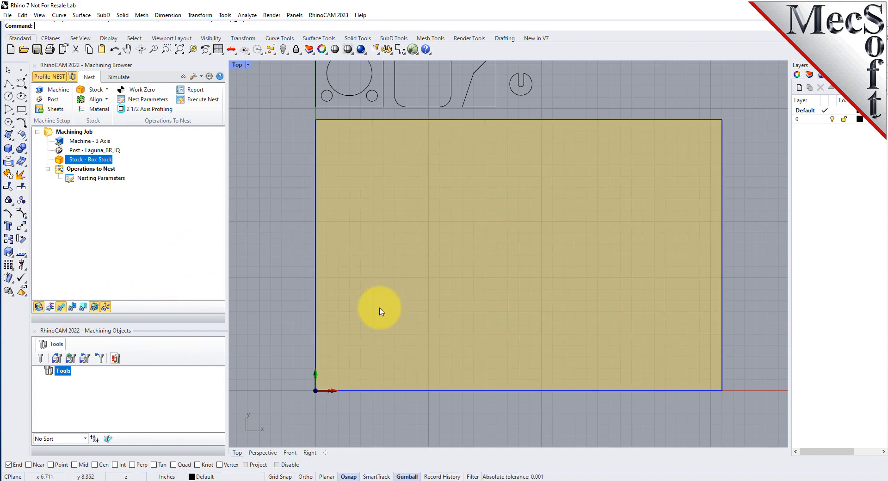
# Start a 2 1/2 Axis Profiling operation and select all curves of the square plate with five holes as its machining regions
pyautogui.scroll(-2, 376, 310)
pyautogui.scroll(2, 473, 224)
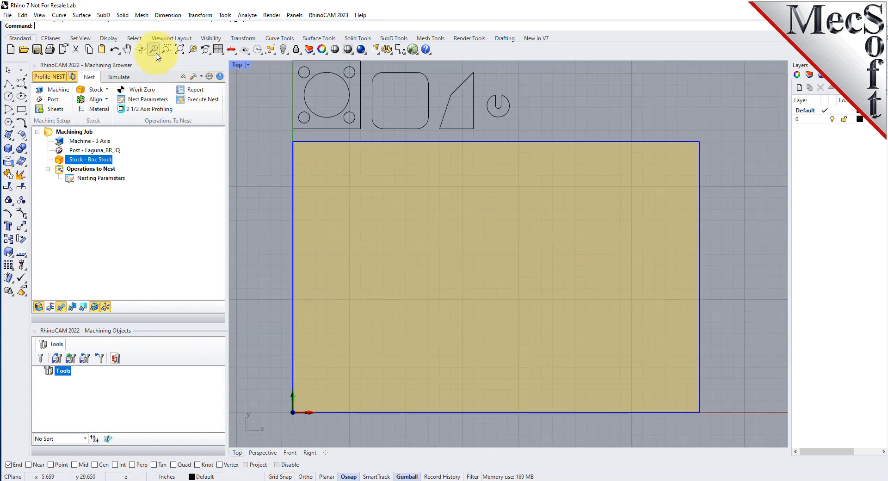
pyautogui.click(127, 49)
pyautogui.moveTo(392, 179); pyautogui.dragTo(393, 194)
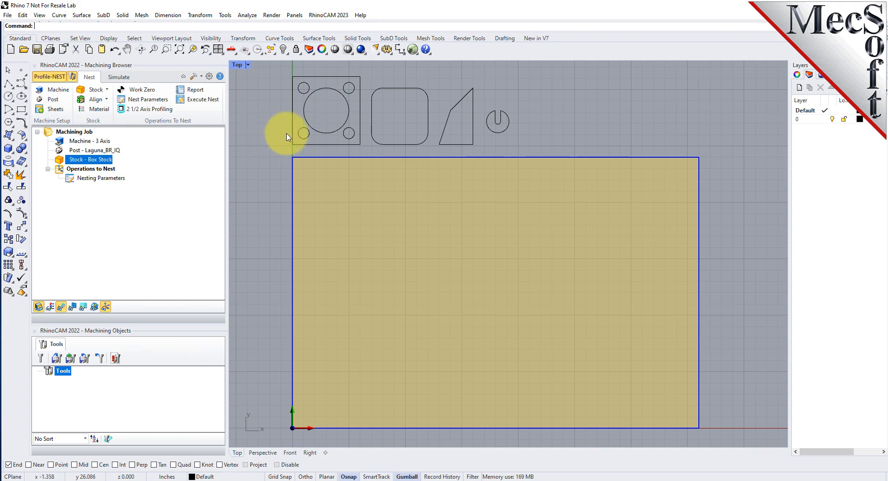
pyautogui.click(155, 112)
pyautogui.moveTo(176, 84); pyautogui.dragTo(191, 88)
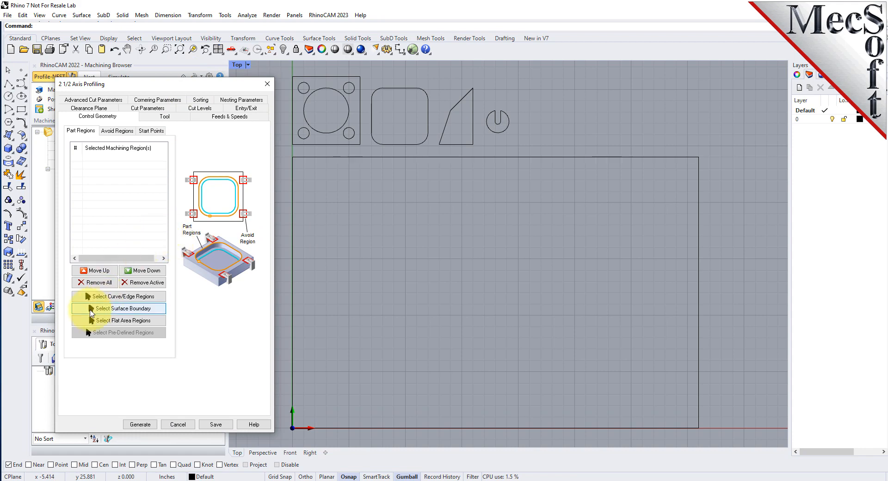
pyautogui.click(161, 298)
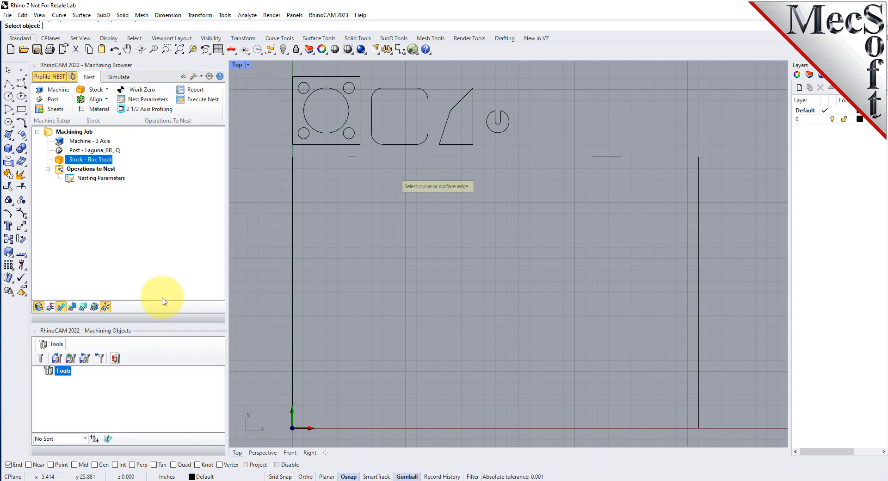
pyautogui.moveTo(278, 65); pyautogui.dragTo(363, 152)
pyautogui.press('Return')
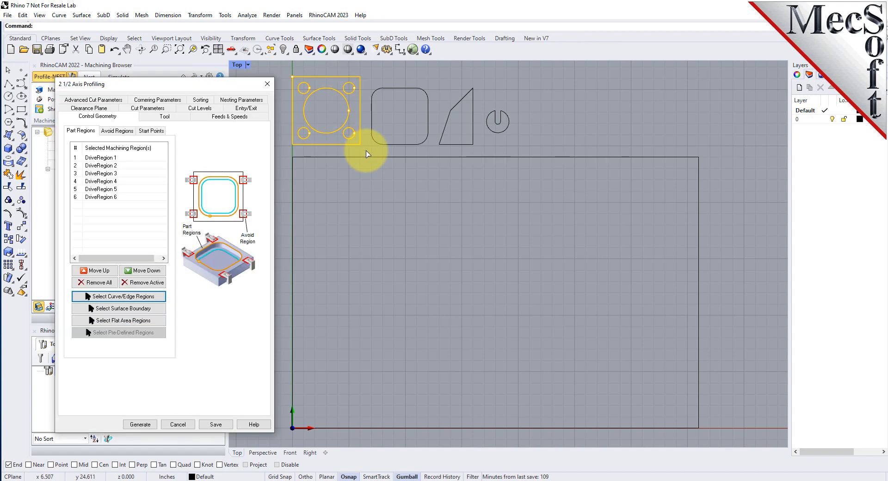
# Check each of the six selected drive regions against the plate's curves
pyautogui.click(111, 157)
pyautogui.click(114, 165)
pyautogui.click(113, 175)
pyautogui.click(115, 182)
pyautogui.click(115, 190)
pyautogui.click(115, 198)
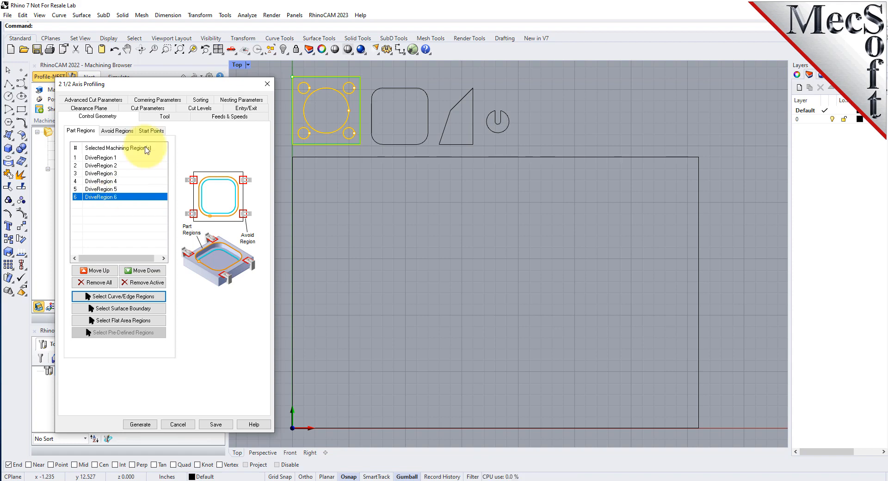
# Define a flat mill for the operation with a 0.25 tool diameter and a 0.25 shank diameter
pyautogui.click(164, 117)
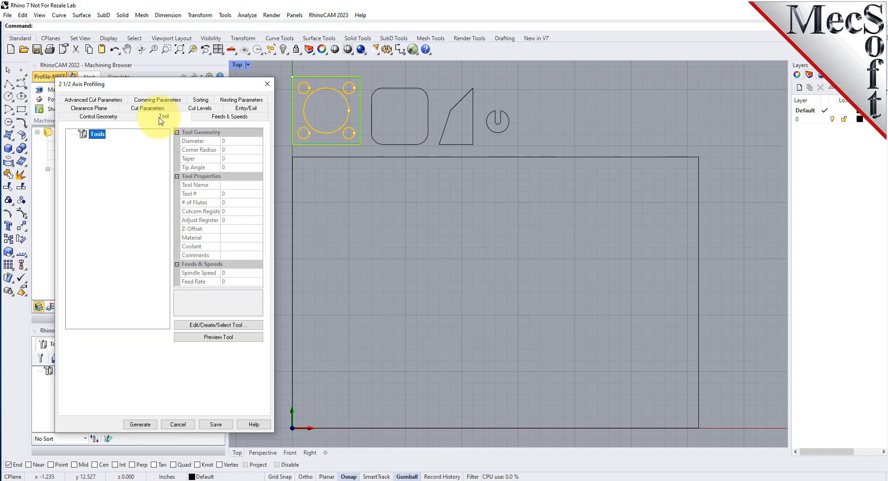
pyautogui.click(207, 326)
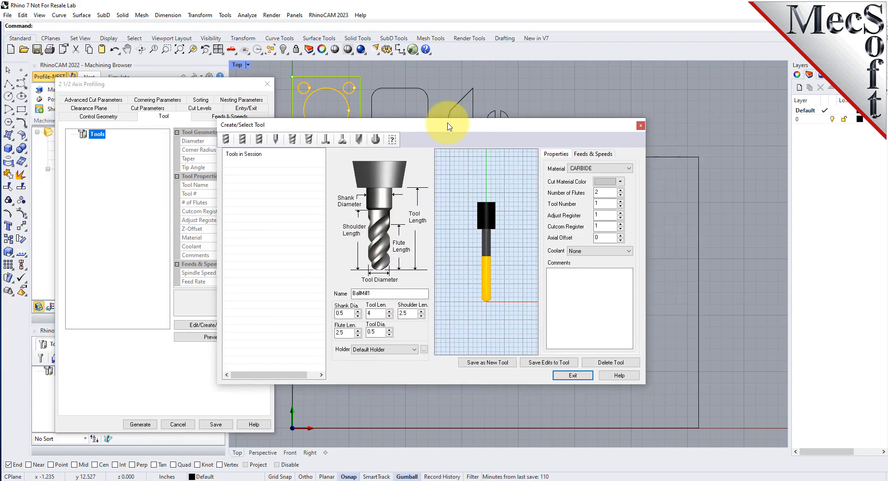
pyautogui.click(213, 152)
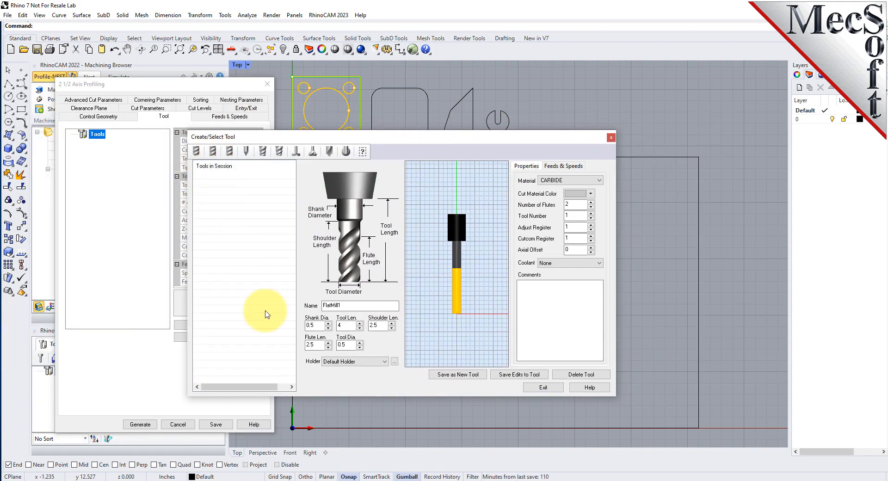
pyautogui.doubleClick(335, 345)
pyautogui.write('0.25')
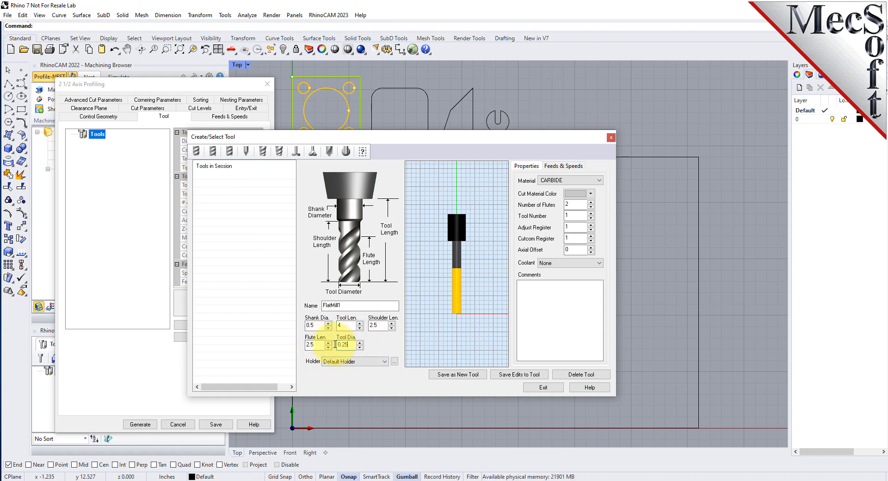
pyautogui.doubleClick(316, 325)
pyautogui.write('0.25')
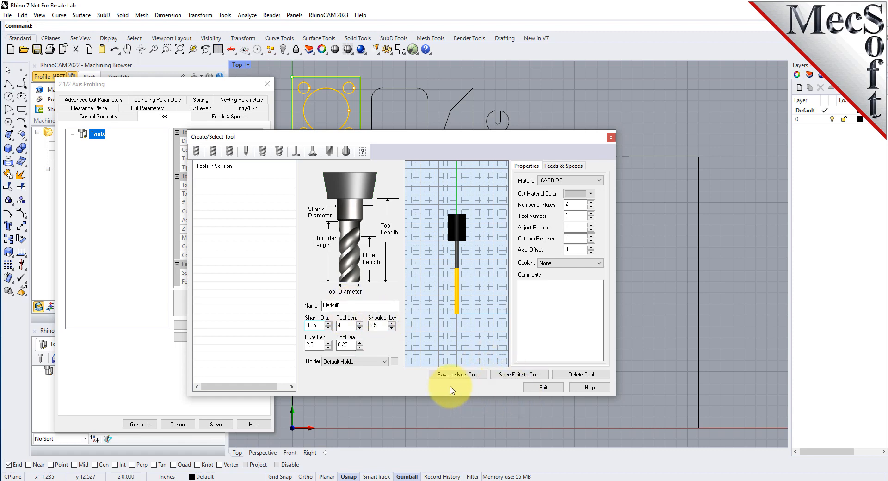
# Set the flat mill's material to HSS, review its tool number and feeds, and save it as a new tool
pyautogui.click(551, 181)
pyautogui.click(552, 195)
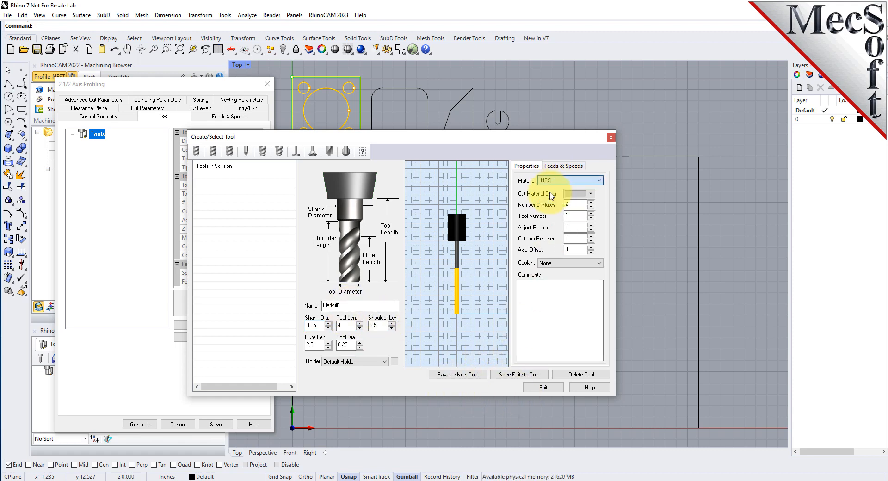
pyautogui.doubleClick(574, 216)
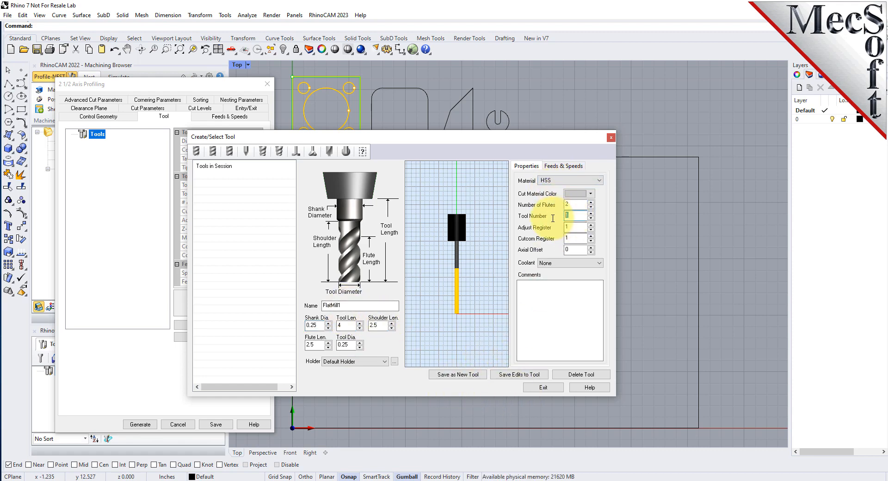
pyautogui.click(562, 165)
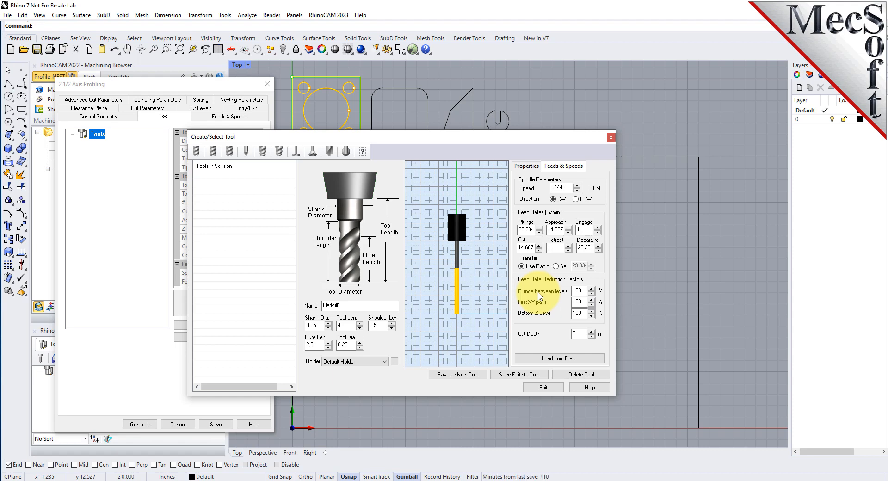
pyautogui.click(444, 375)
pyautogui.click(213, 176)
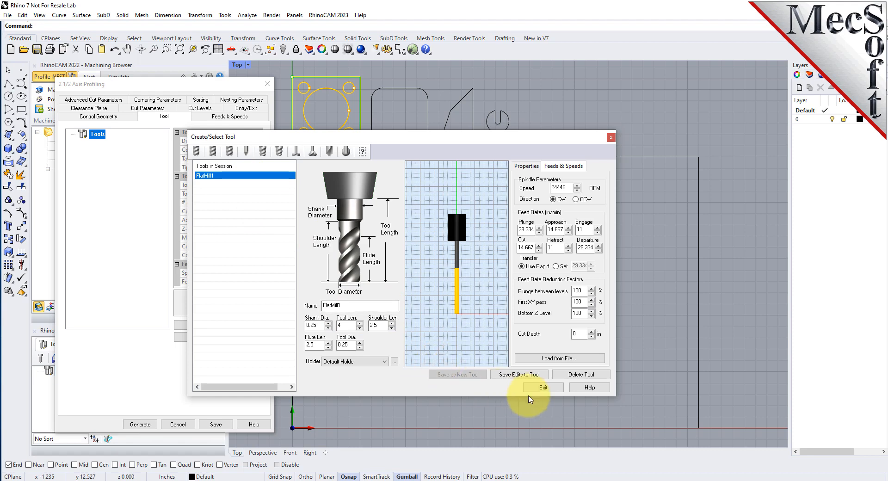
pyautogui.click(541, 387)
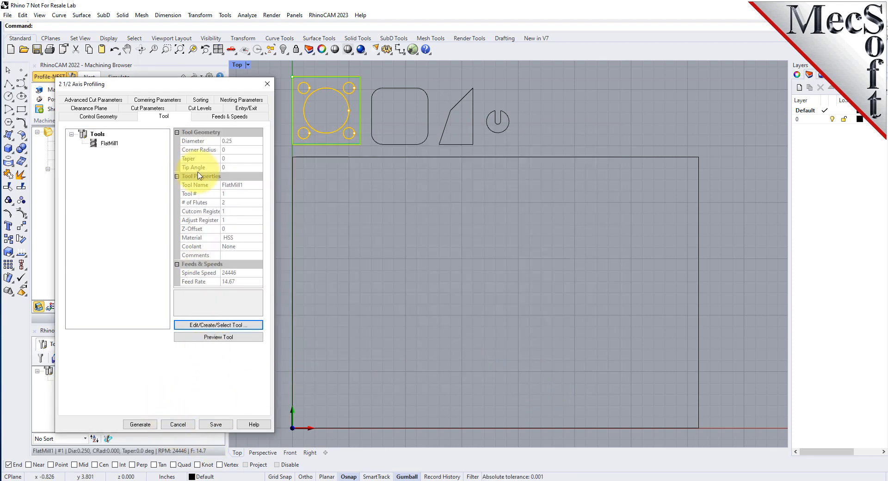
# Select FlatMill1 for the profiling operation and review its feeds, speeds and clearance plane settings
pyautogui.moveTo(156, 85); pyautogui.dragTo(166, 86)
pyautogui.click(107, 145)
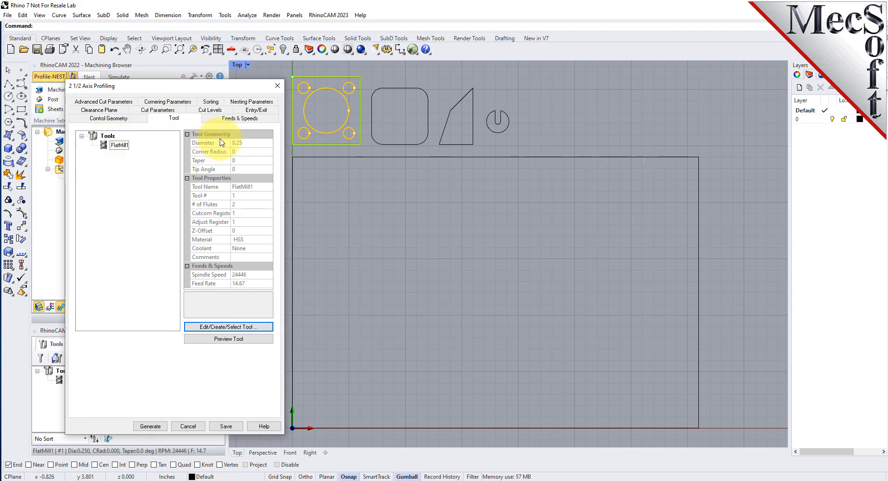
pyautogui.click(236, 118)
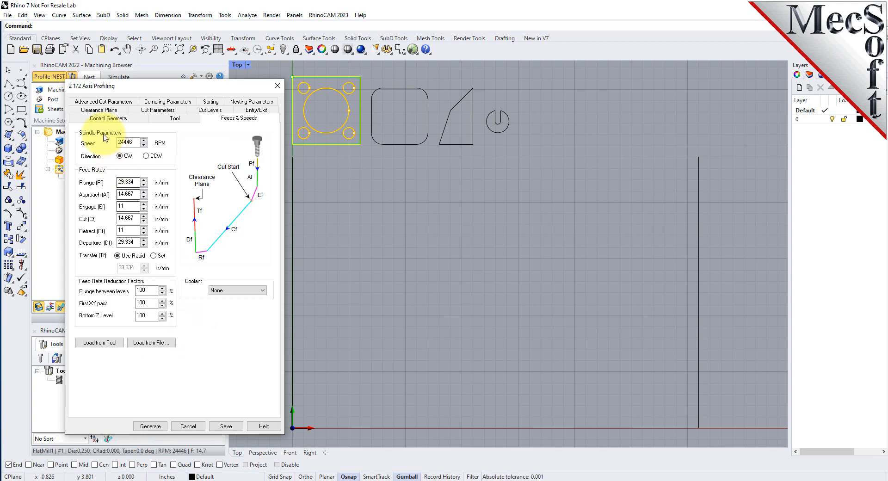
pyautogui.click(104, 110)
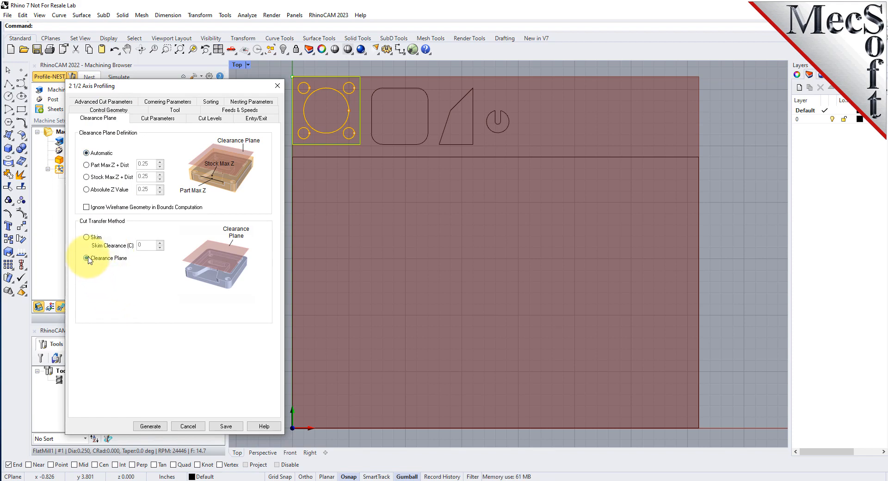
# Set the cut parameters to Mixed direction, cutting Inside for closed curves, with Alternate using Nesting enabled
pyautogui.click(159, 118)
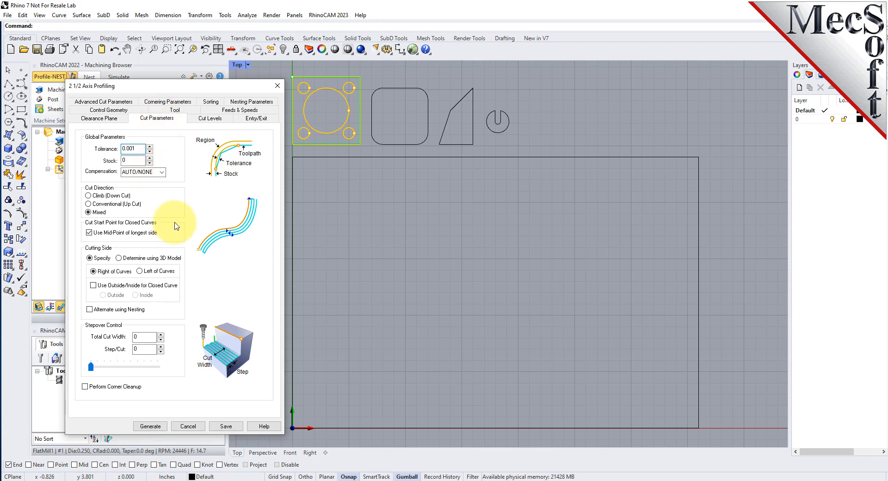
pyautogui.doubleClick(135, 148)
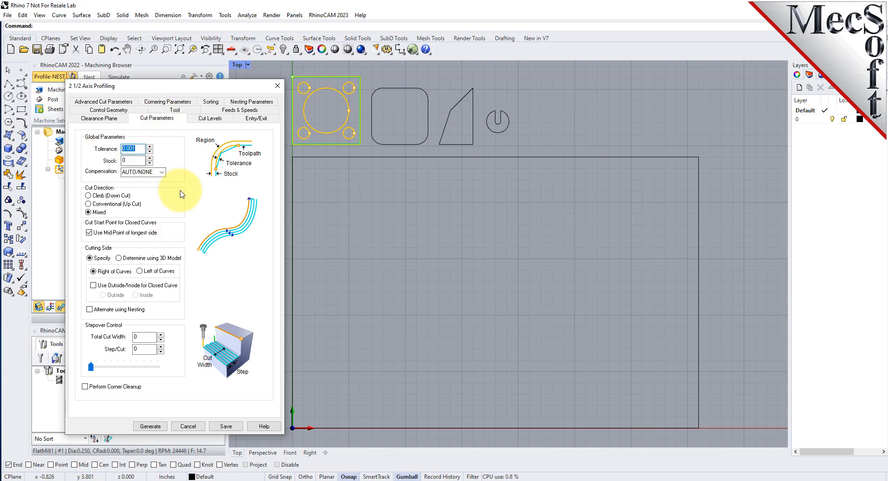
pyautogui.doubleClick(132, 160)
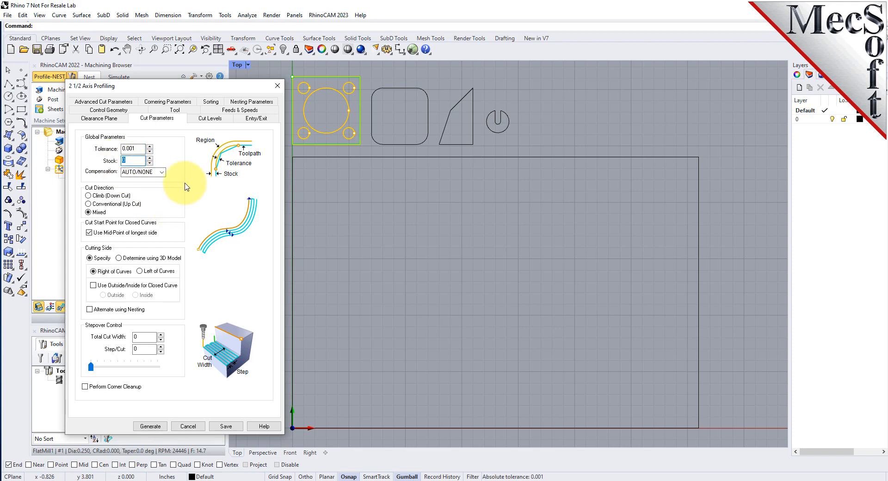
pyautogui.click(89, 212)
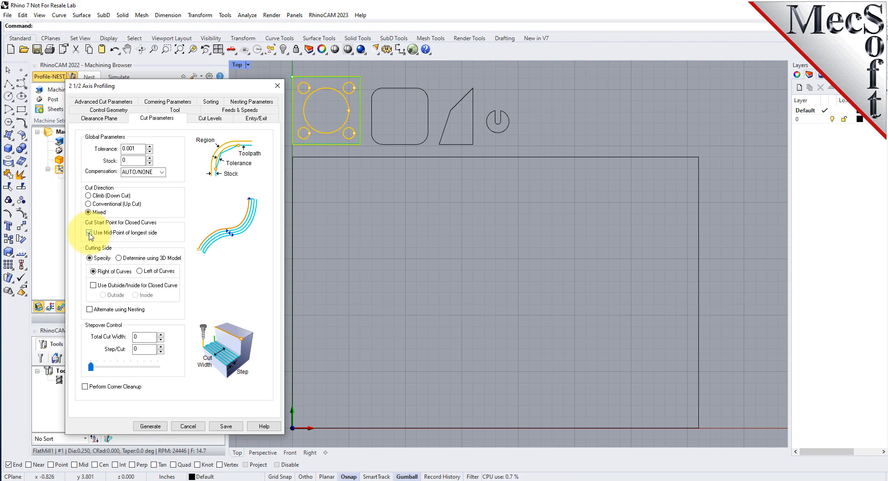
pyautogui.click(93, 285)
pyautogui.click(136, 295)
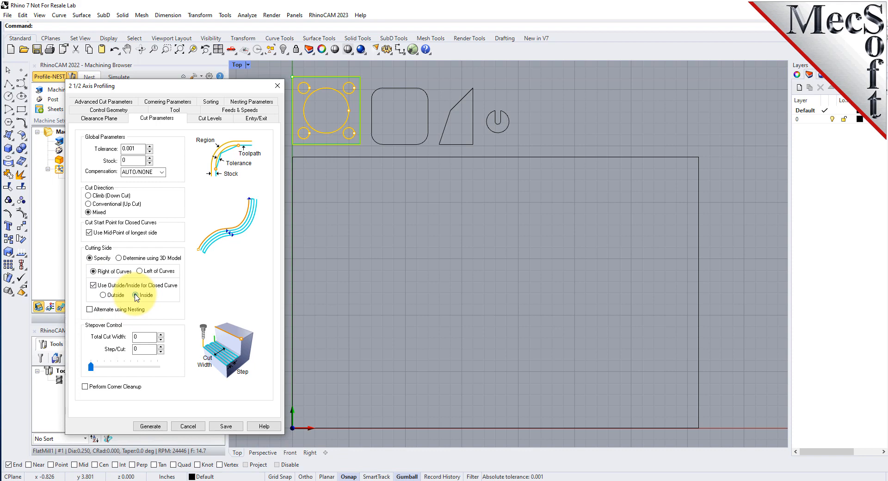
pyautogui.click(89, 310)
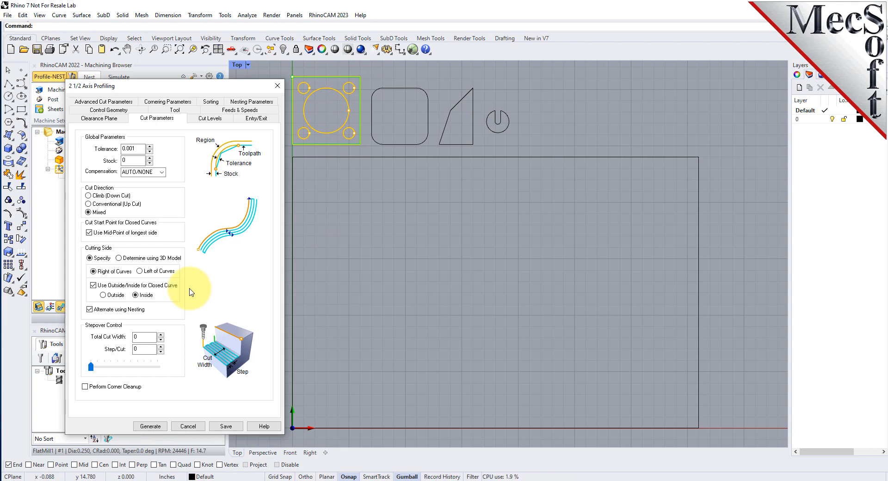
# Set the cut geometry location to At Bottom with a total cut depth of 0.25, and check the rough depth values
pyautogui.click(211, 119)
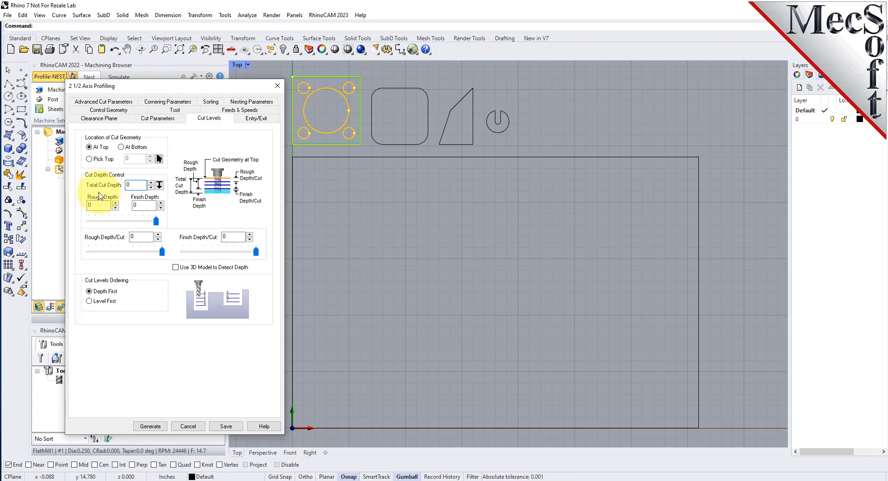
pyautogui.click(121, 147)
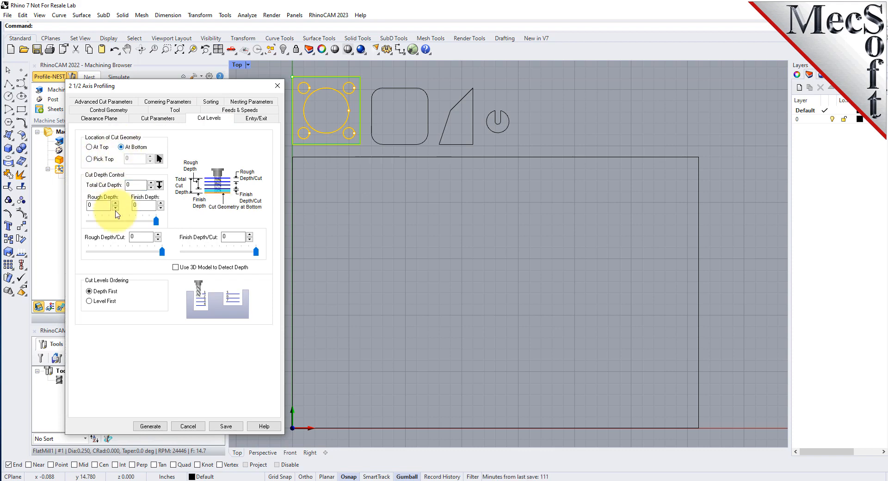
pyautogui.moveTo(133, 185); pyautogui.dragTo(114, 184)
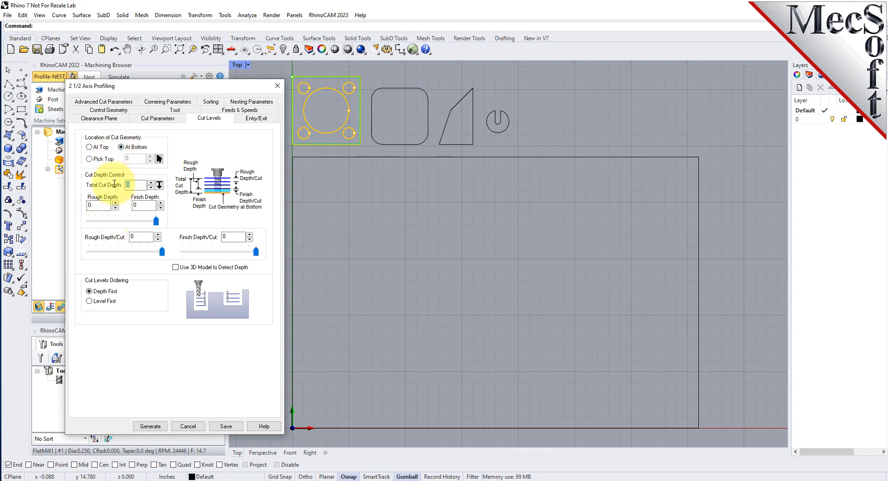
pyautogui.write('0.25')
pyautogui.click(102, 205)
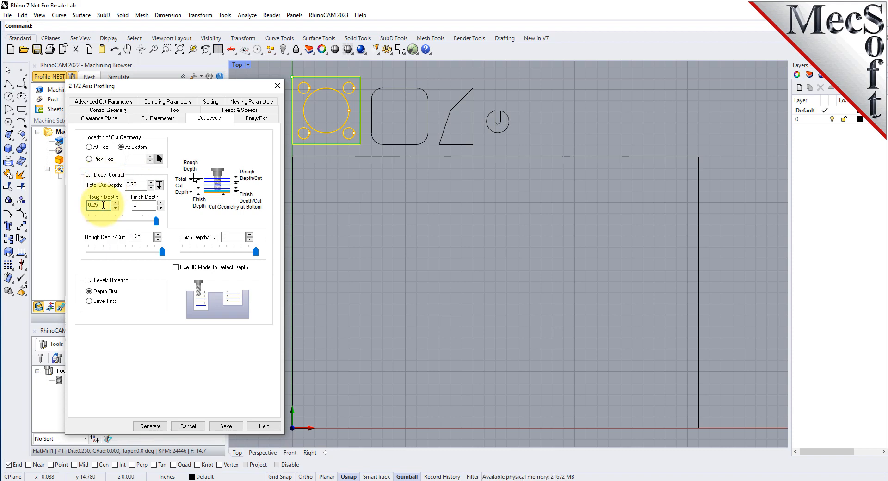
pyautogui.click(147, 237)
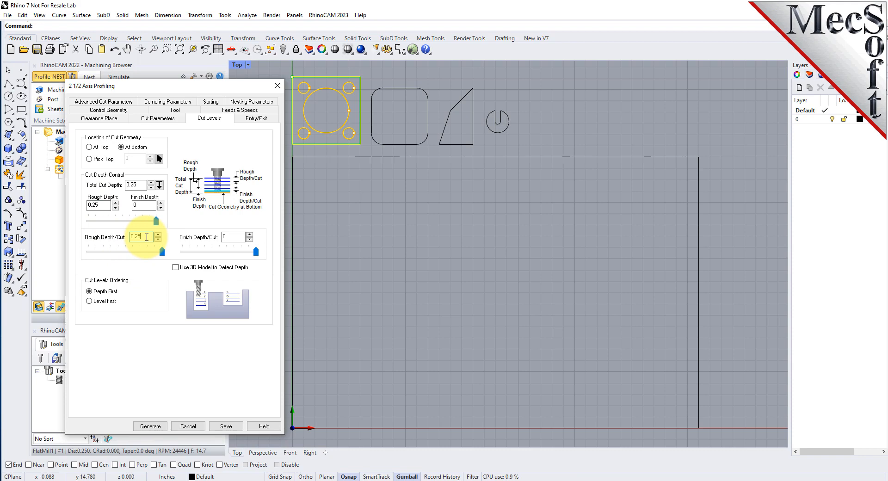
pyautogui.moveTo(149, 237); pyautogui.dragTo(120, 235)
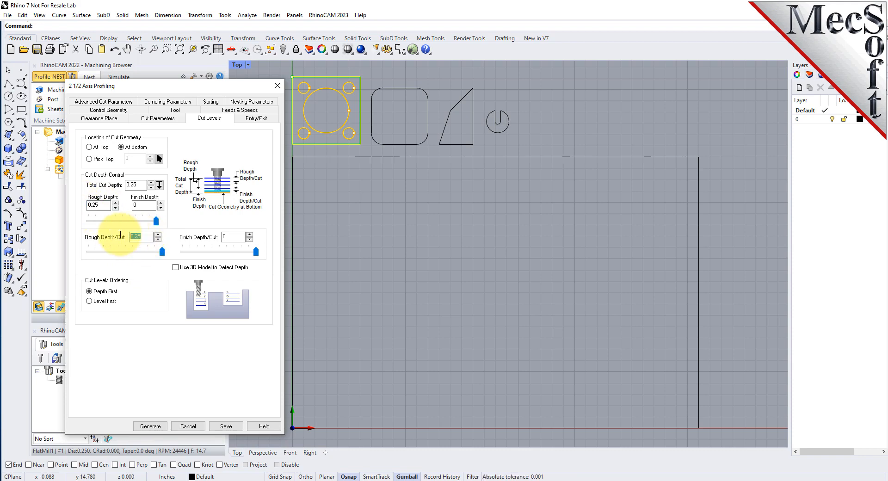
# Compare the Lines & Arcs and Along Path entry motions, and set the entry to Along Path
pyautogui.click(253, 119)
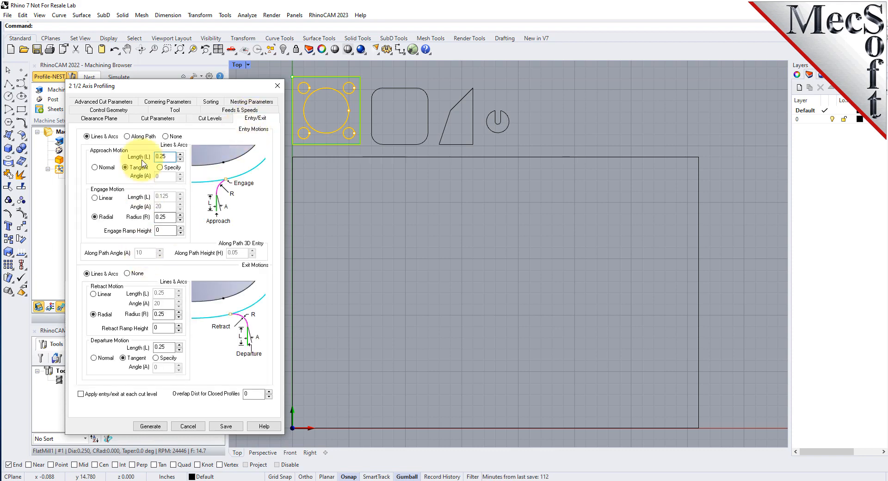
pyautogui.click(128, 136)
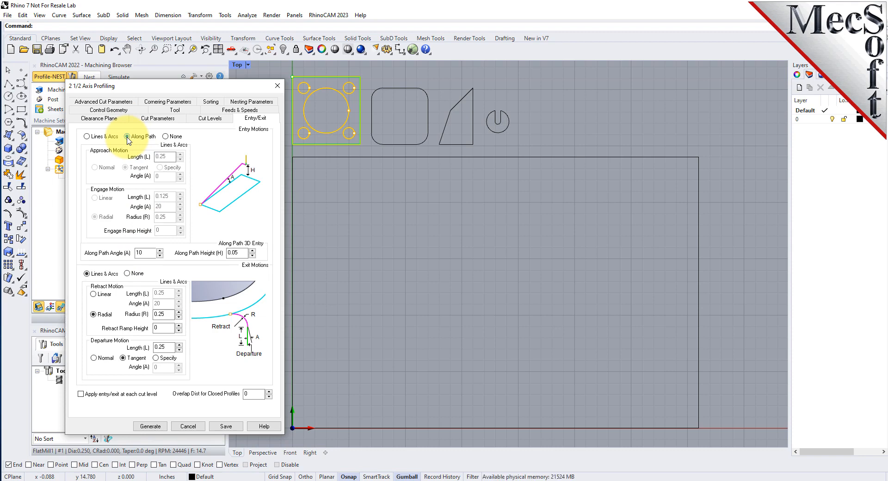
pyautogui.click(87, 136)
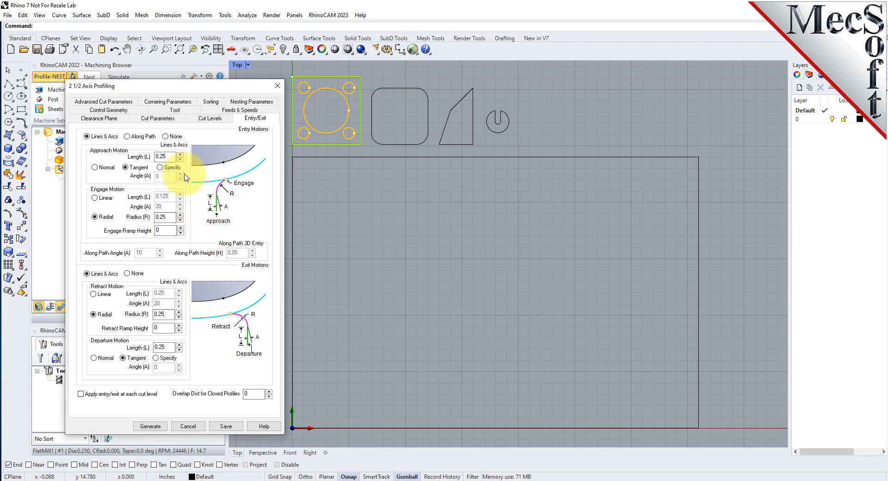
pyautogui.click(127, 136)
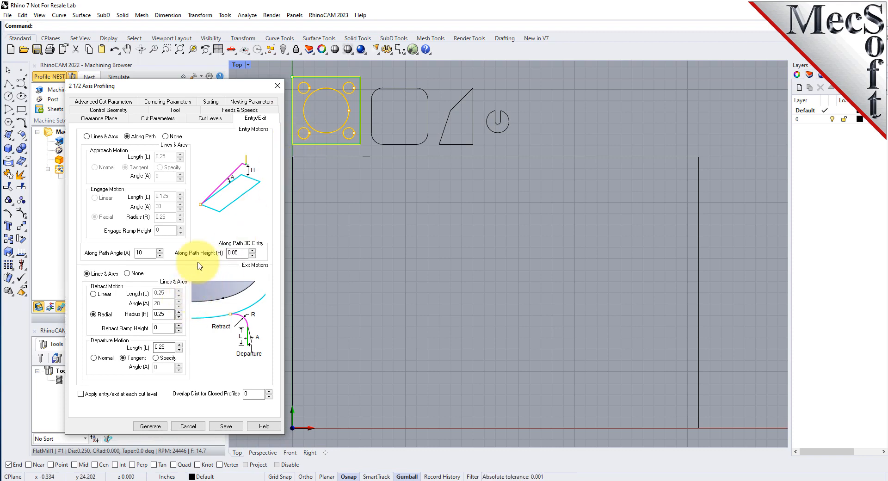
# Set the Along Path entry angle to 5 and height to 0.3, and set the exit motion to None
pyautogui.doubleClick(143, 253)
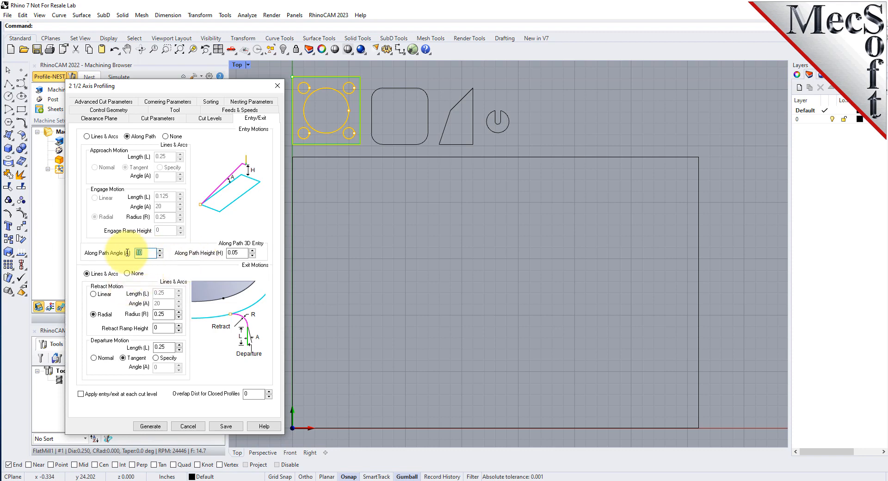
pyautogui.write('5')
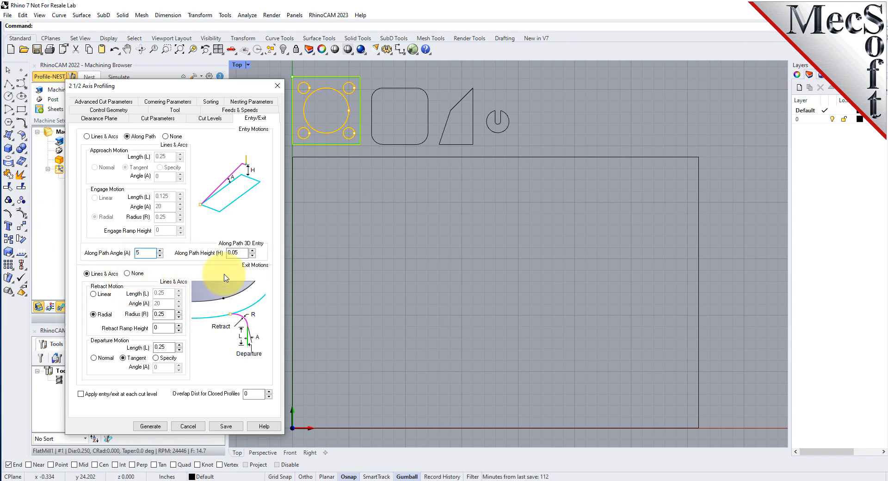
pyautogui.doubleClick(244, 253)
pyautogui.write('0')
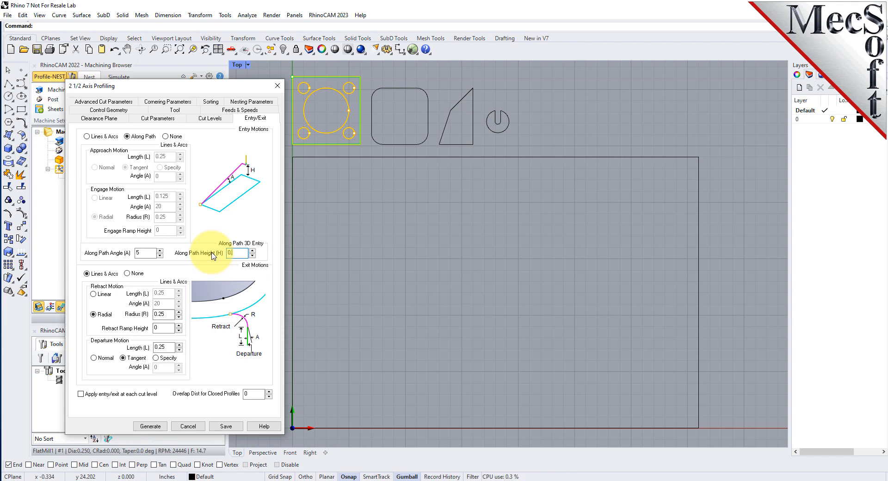
pyautogui.write('.030')
pyautogui.doubleClick(237, 253)
pyautogui.write('0')
pyautogui.click(132, 274)
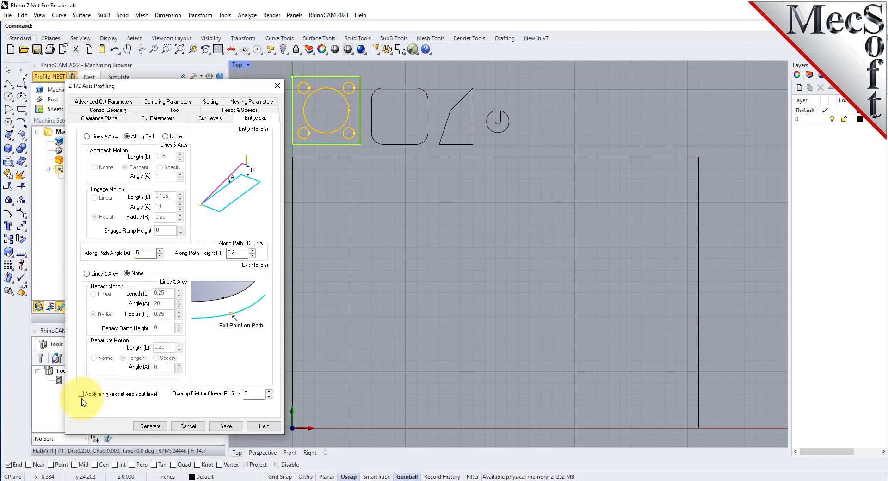
# Set the arc fitting tolerance to 0.002 in the advanced cut parameters, with Perform Arc Fitting enabled
pyautogui.click(93, 103)
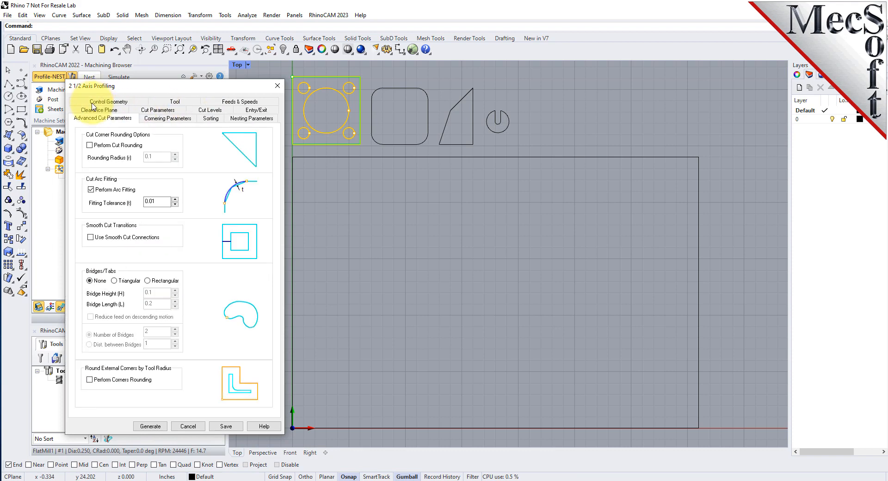
pyautogui.click(91, 189)
pyautogui.doubleClick(153, 202)
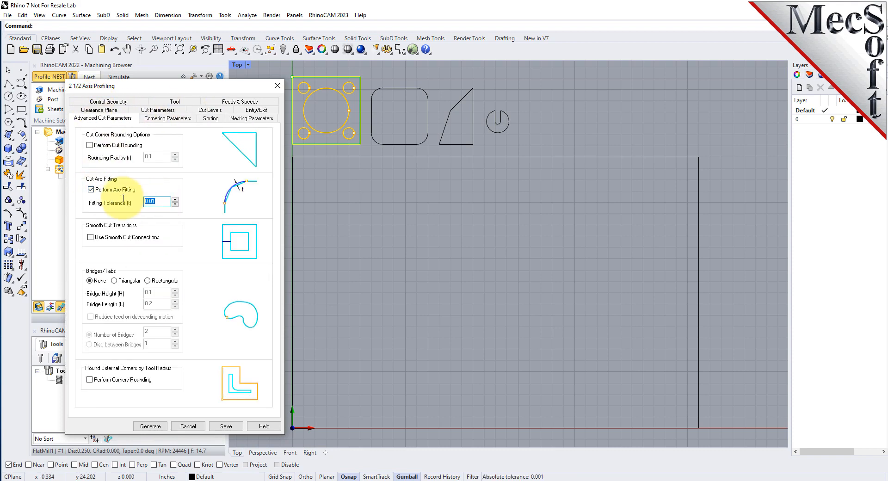
pyautogui.write('0.002')
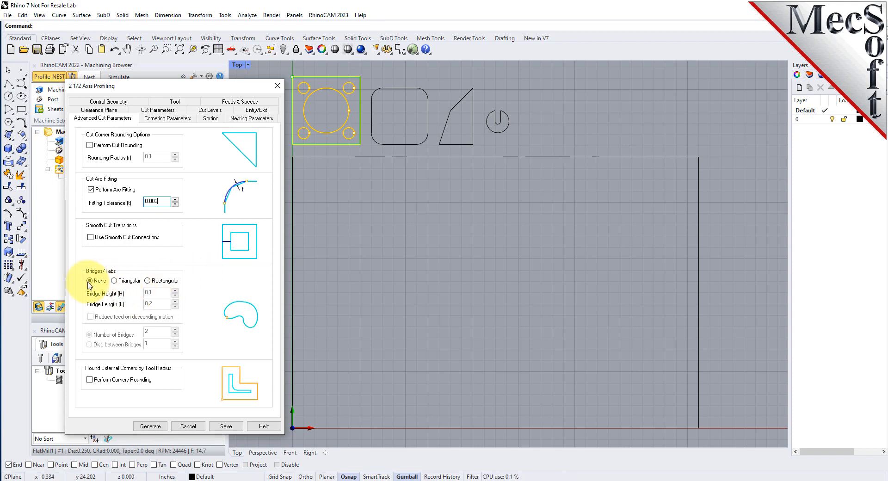
# Add two Rectangular bridges to the cut, with a bridge height of 0.1 and length of 0.2
pyautogui.click(147, 280)
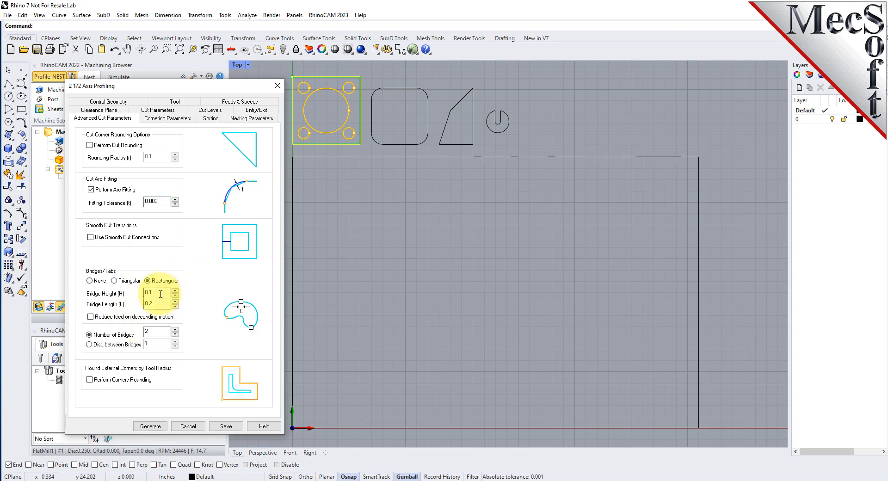
pyautogui.doubleClick(157, 292)
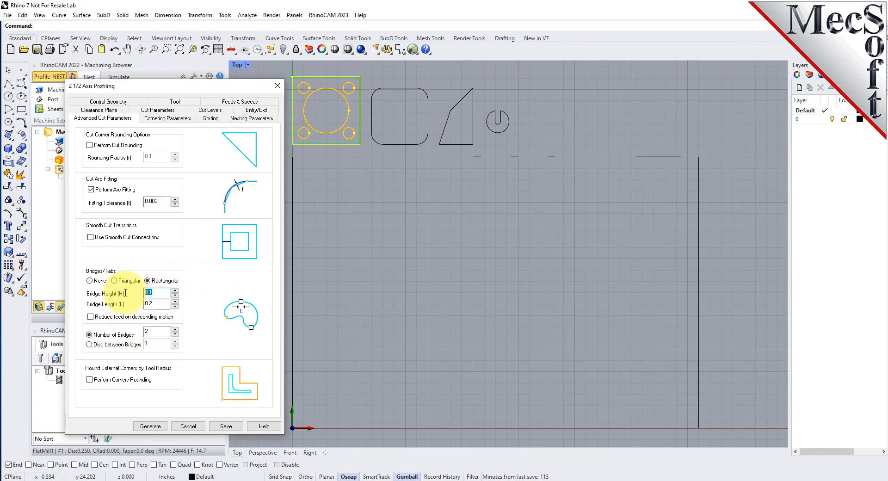
pyautogui.click(157, 304)
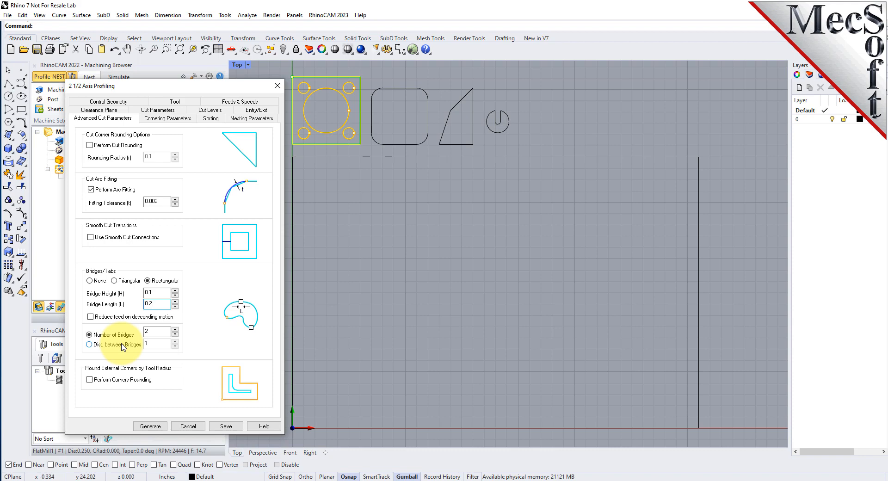
pyautogui.moveTo(161, 332); pyautogui.dragTo(128, 331)
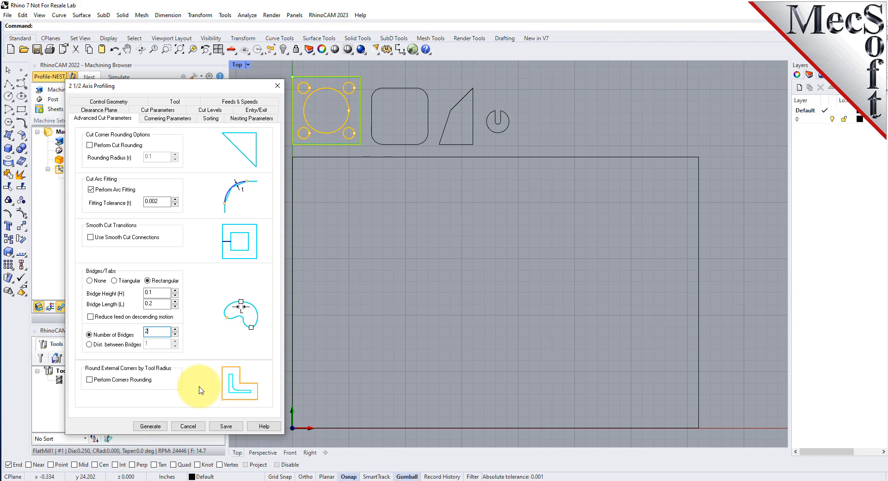
# Set the external corner type to Sharp in the cornering parameters
pyautogui.click(167, 118)
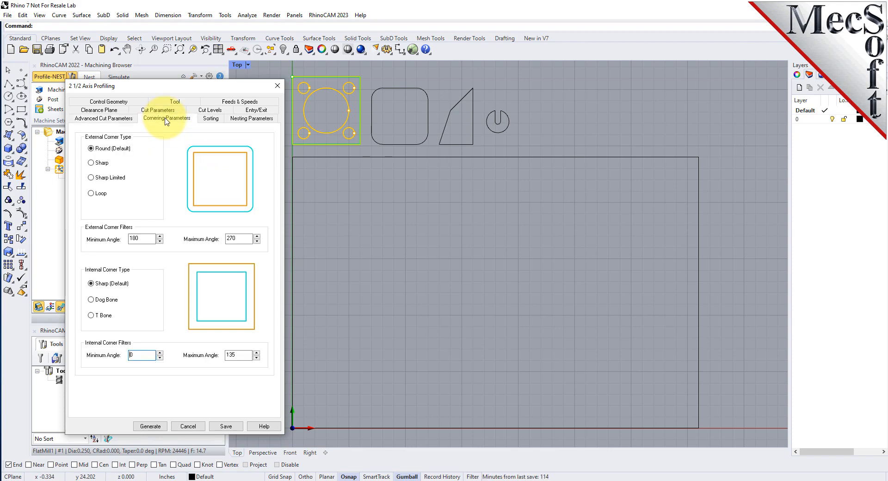
pyautogui.click(91, 163)
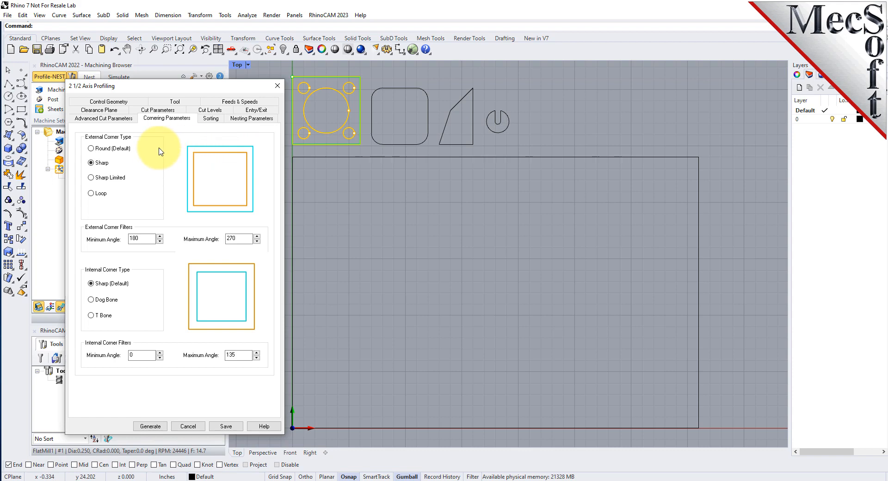
# Set the nesting count to 25 and generate the square plate's profiling operation
pyautogui.click(211, 119)
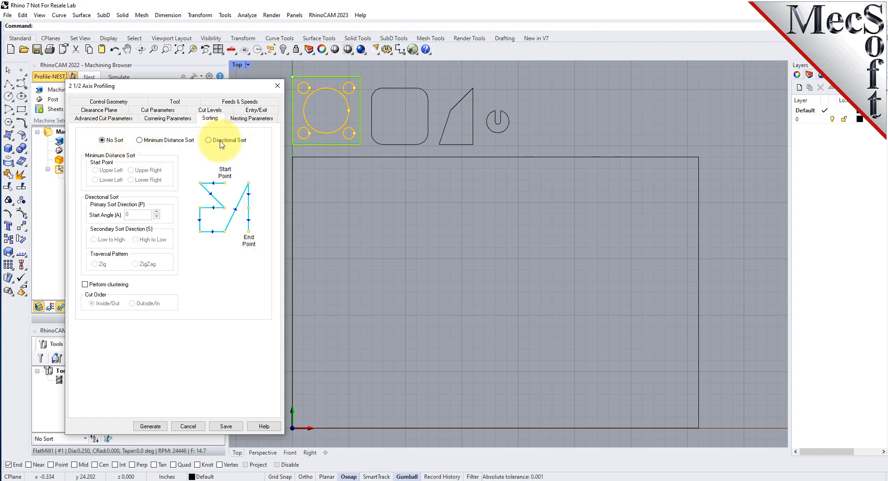
pyautogui.click(251, 118)
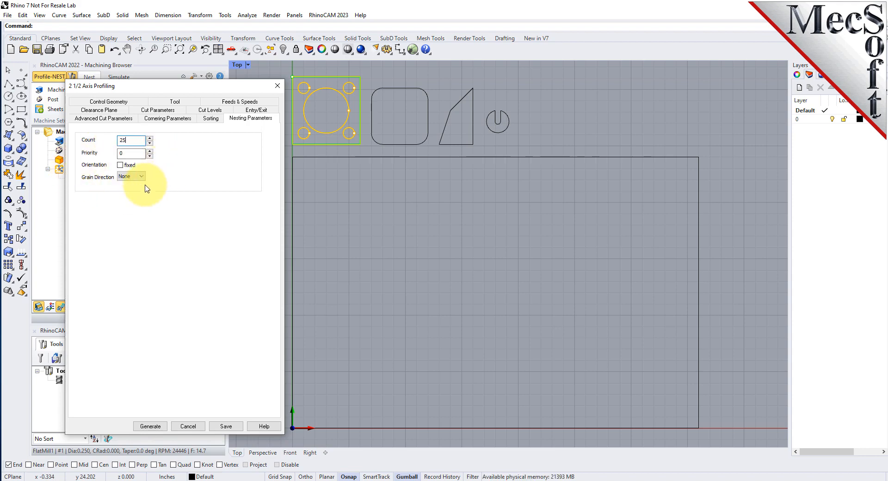
pyautogui.click(151, 424)
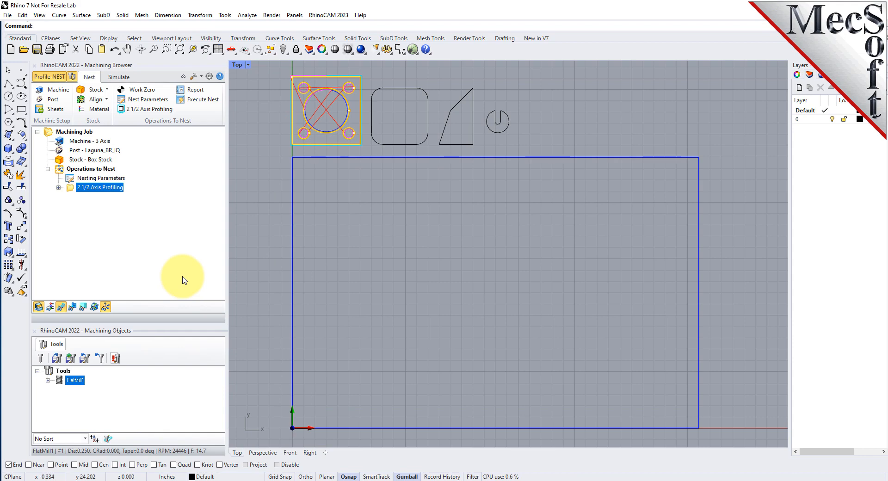
# Examine the square plate's toolpath up close in Perspective view, and return to a Top view of all parts and the sheet
pyautogui.click(235, 53)
pyautogui.click(247, 93)
pyautogui.scroll(10, 430, 157)
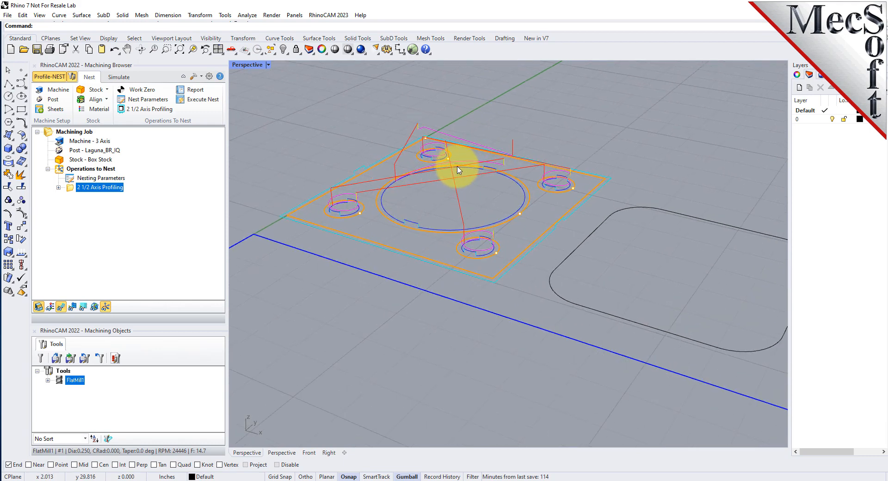
pyautogui.scroll(3, 436, 155)
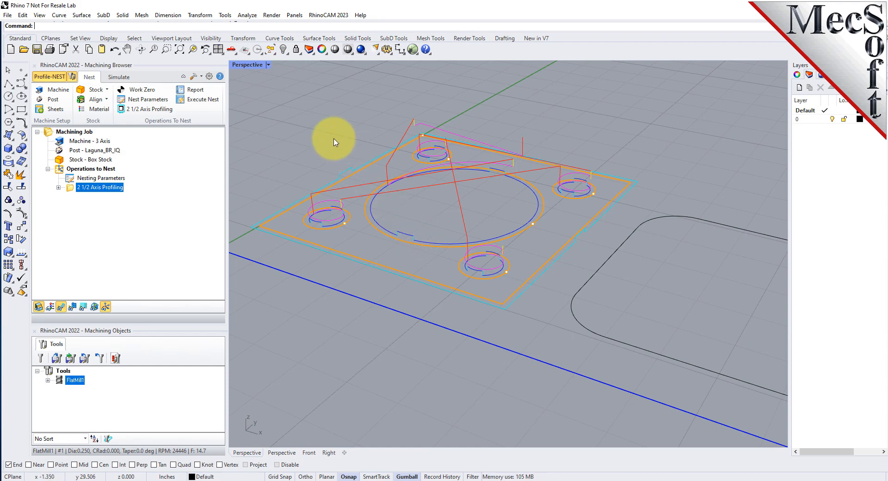
pyautogui.click(231, 50)
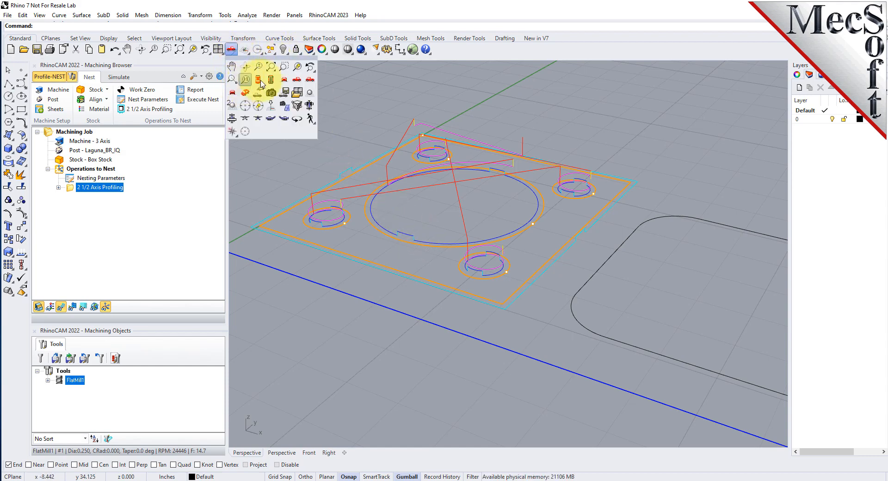
pyautogui.click(259, 80)
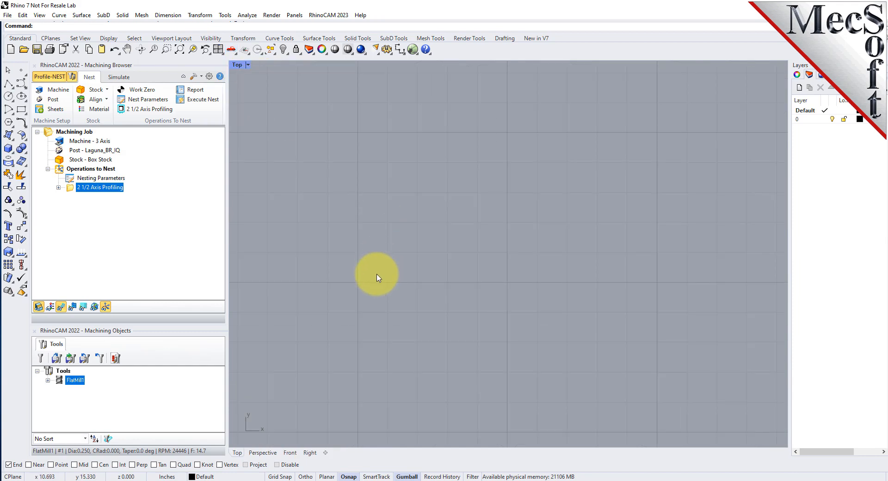
pyautogui.scroll(4, 374, 296)
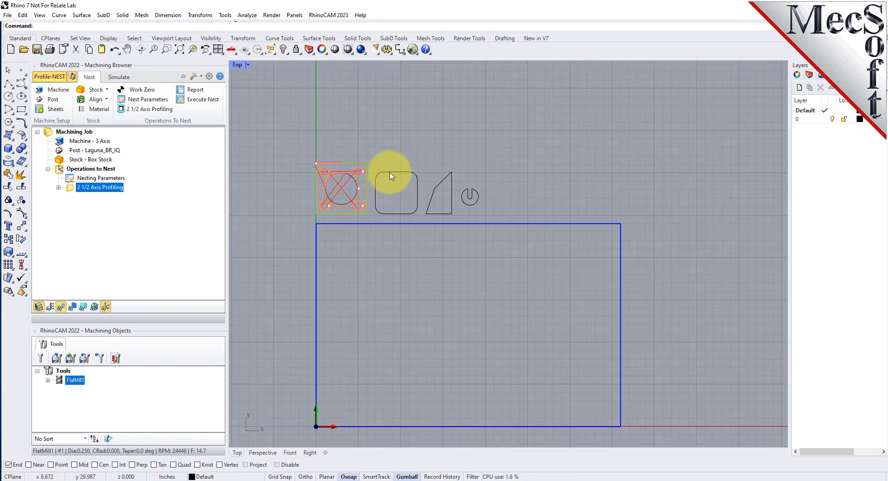
pyautogui.scroll(2, 363, 245)
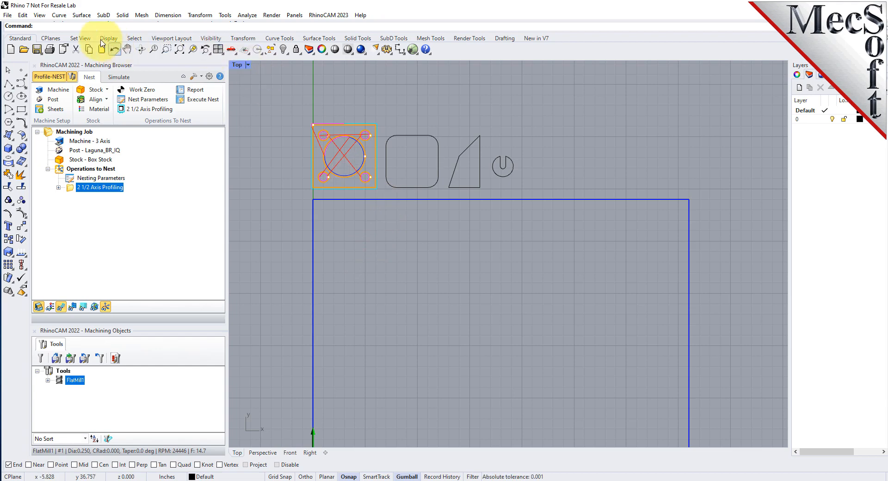
pyautogui.click(126, 49)
pyautogui.moveTo(382, 248); pyautogui.dragTo(383, 213)
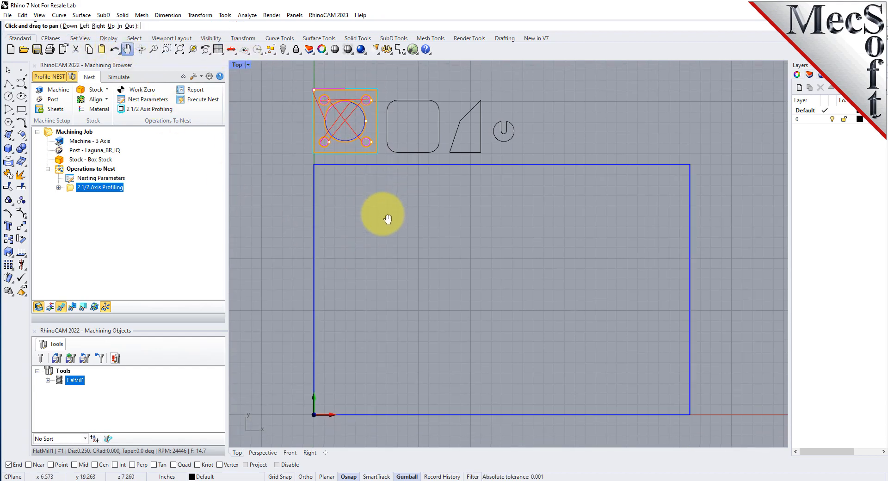
# Copy the square plate's 2 1/2 Axis Profiling operation and paste three duplicates under Operations to Nest
pyautogui.rightClick(116, 188)
pyautogui.click(140, 339)
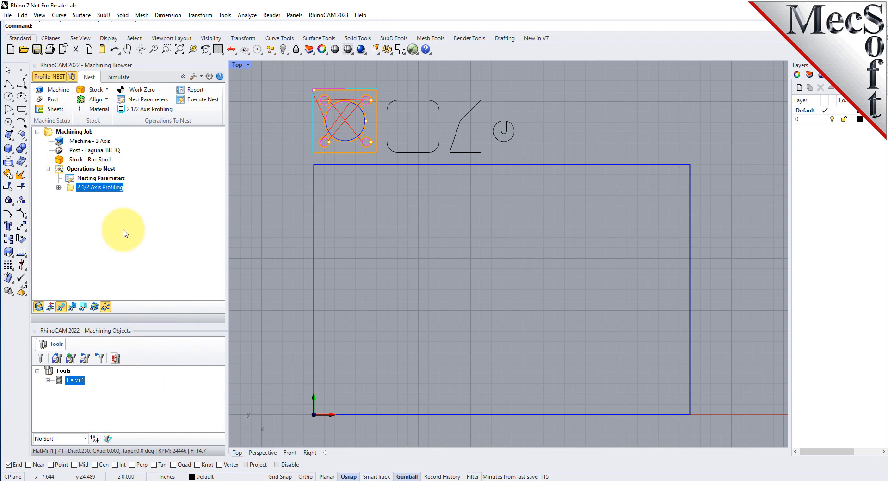
pyautogui.rightClick(108, 188)
pyautogui.click(133, 352)
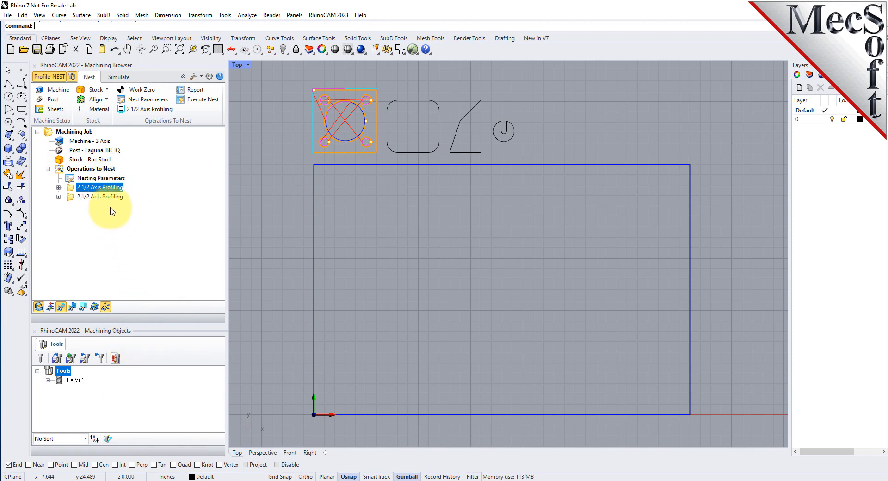
pyautogui.rightClick(111, 199)
pyautogui.click(134, 362)
pyautogui.rightClick(116, 206)
pyautogui.click(141, 366)
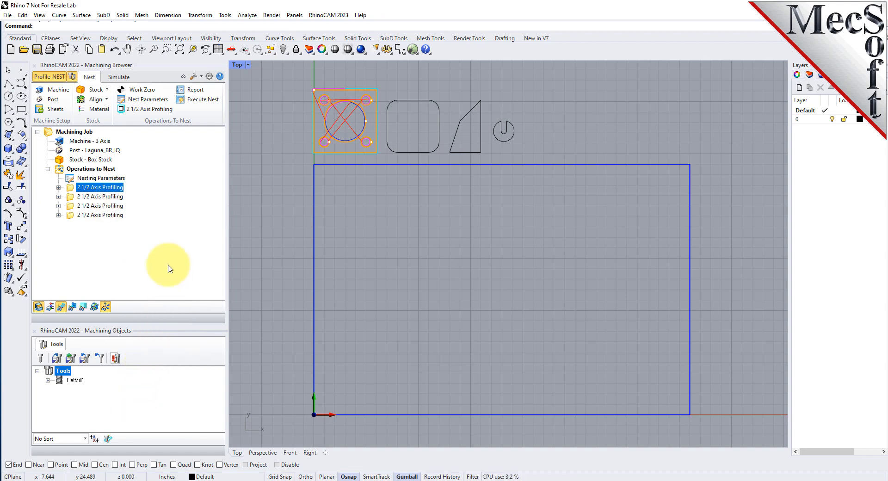
# Rename the first two profiling operations 2 1/2 Axis Profiling (Part 1) and 2 1/2 Axis Profiling (Part 2)
pyautogui.click(112, 189)
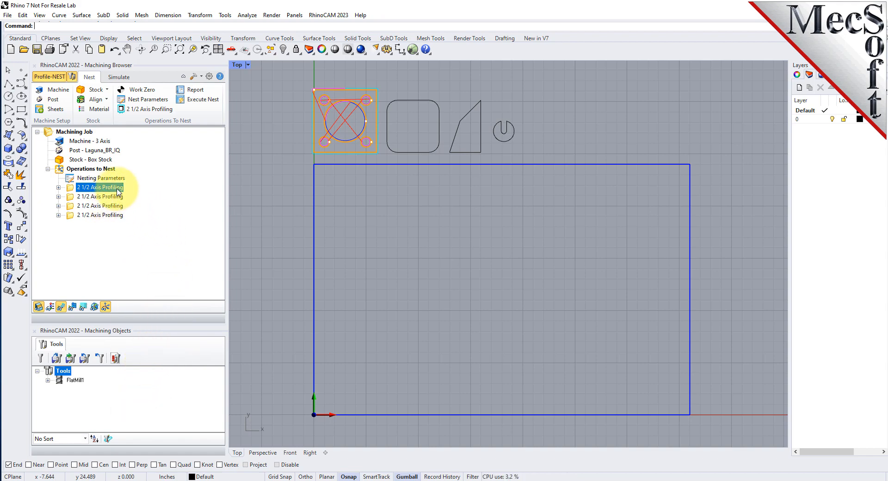
pyautogui.click(124, 187)
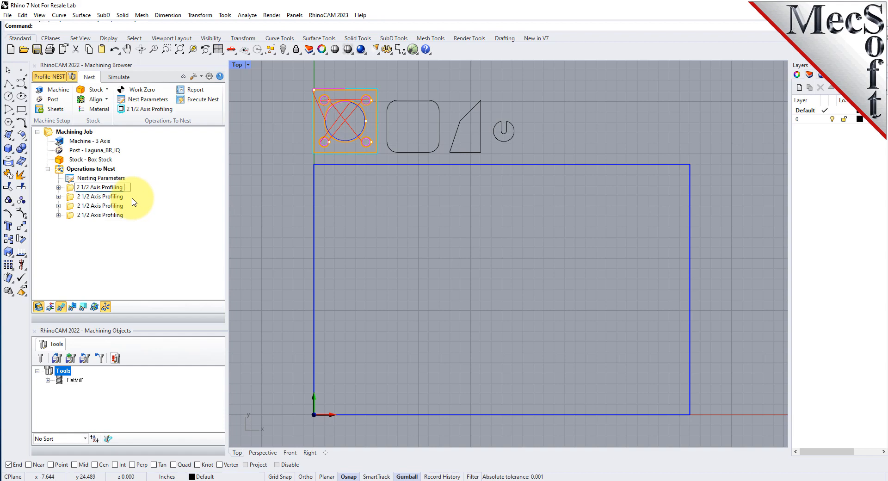
pyautogui.write('(Part 1')
pyautogui.press('Return')
pyautogui.click(119, 197)
pyautogui.click(123, 197)
pyautogui.click(124, 197)
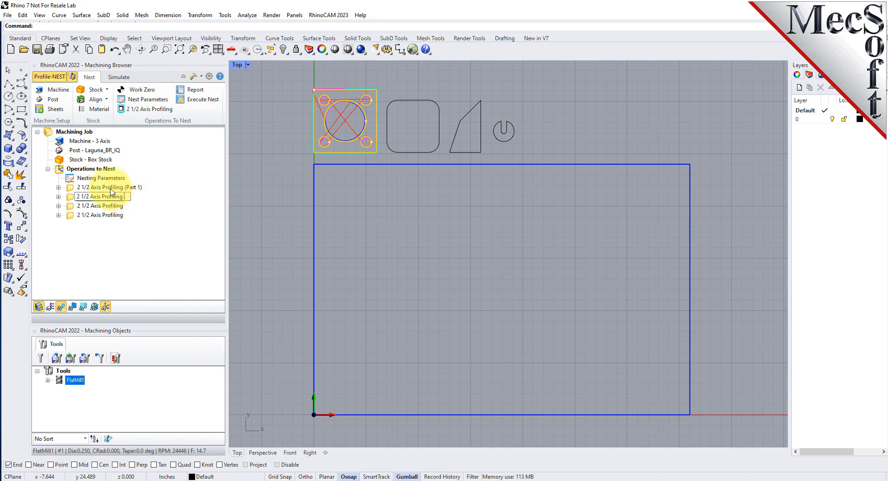
pyautogui.write('(Part 2)')
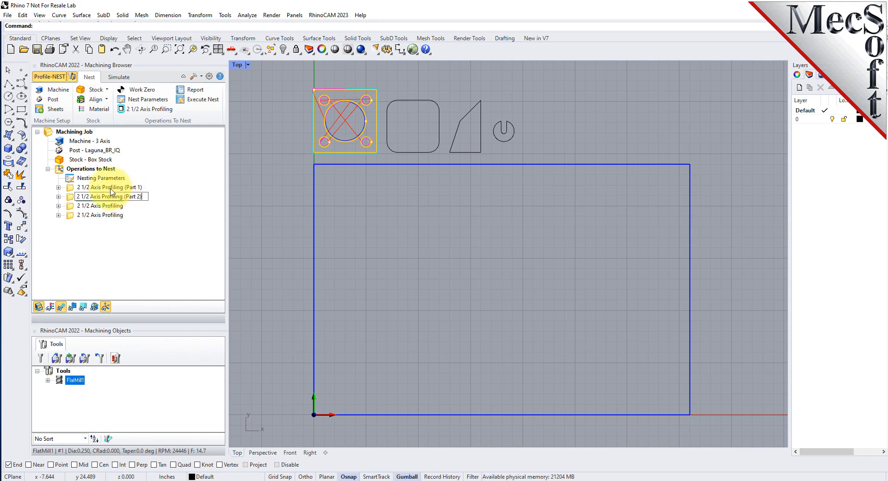
pyautogui.press('Return')
# Rename the third and fourth profiling operations 2 1/2 Axis Profiling (Part 3) and 2 1/2 Axis Profiling (Part 4)
pyautogui.click(115, 207)
pyautogui.click(119, 207)
pyautogui.click(123, 207)
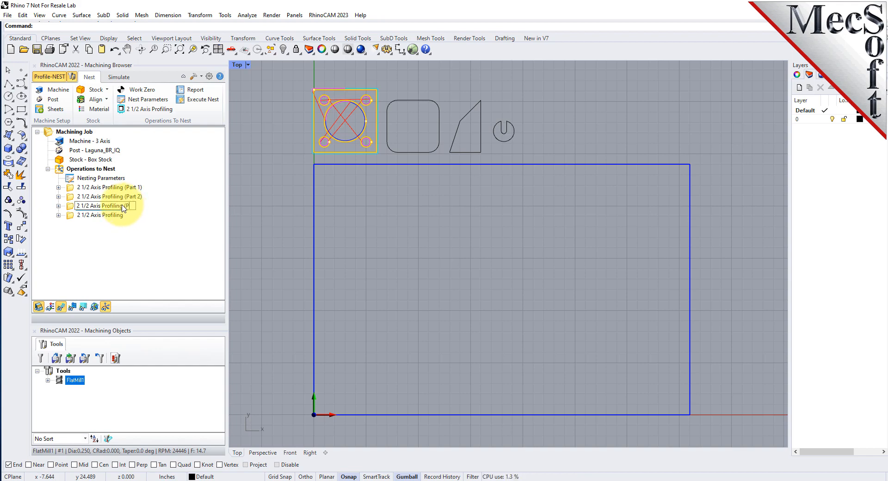
pyautogui.write('(Part 3)')
pyautogui.press('Return')
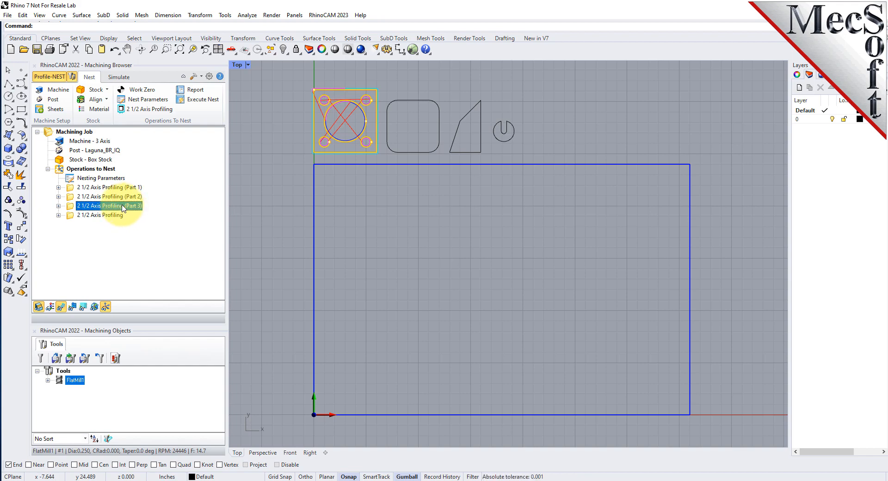
pyautogui.click(123, 216)
pyautogui.click(124, 216)
pyautogui.click(124, 217)
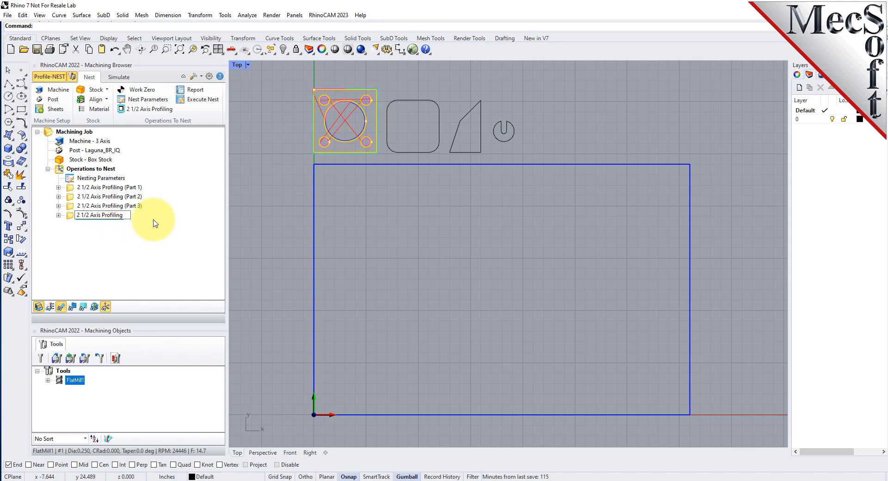
pyautogui.write('(Part 4')
pyautogui.press('Return')
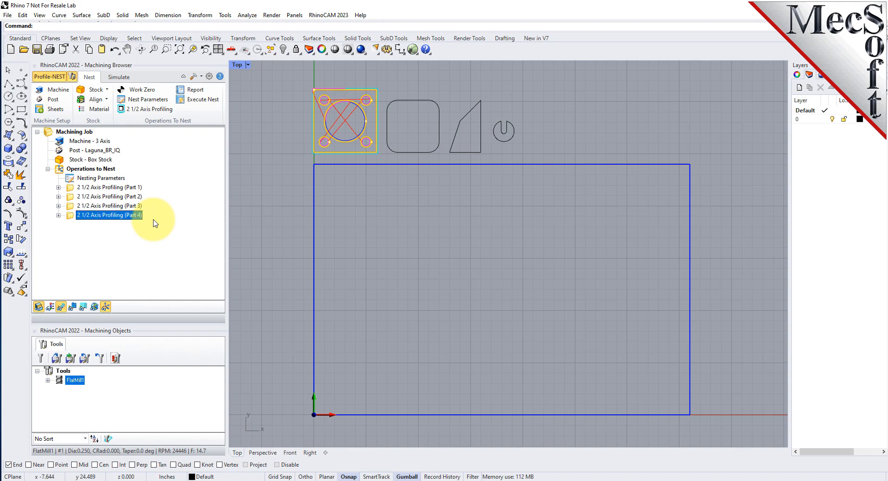
pyautogui.rightClick(105, 216)
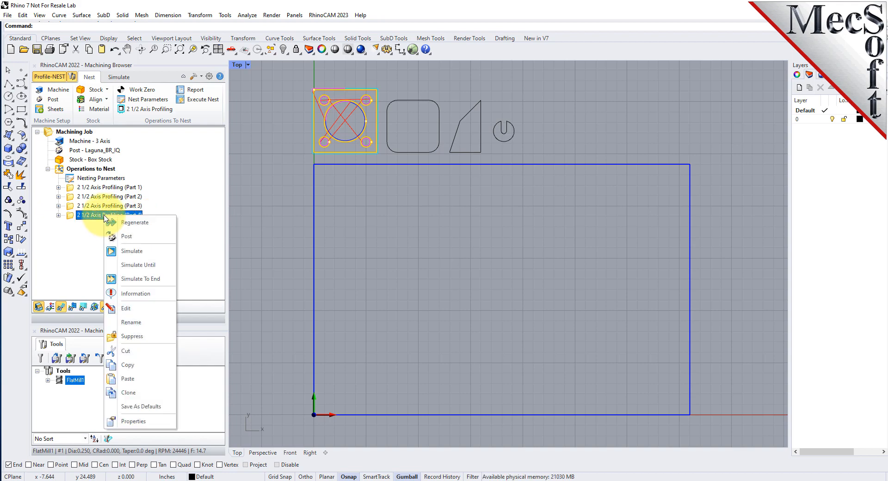
pyautogui.click(162, 170)
pyautogui.click(72, 197)
pyautogui.click(72, 206)
pyautogui.click(73, 215)
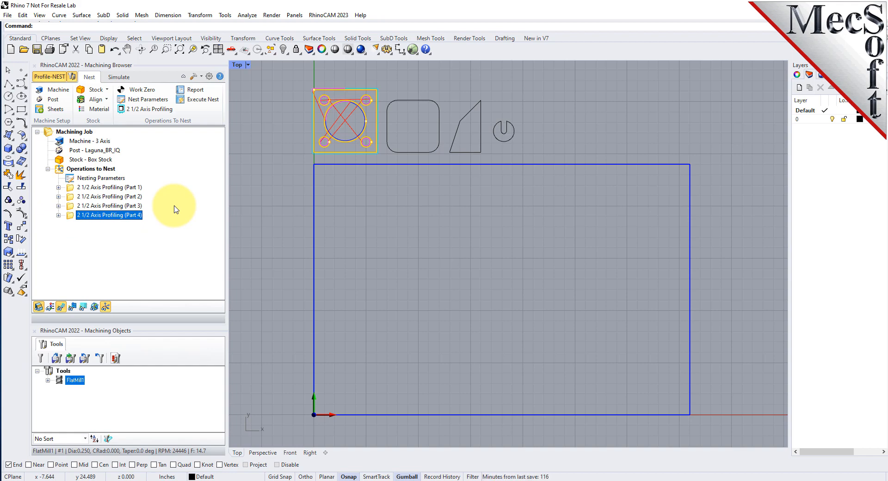
# Replace the machining regions of 2 1/2 Axis Profiling (Part 2) with the rounded square's outline and generate its toolpath
pyautogui.click(71, 198)
pyautogui.doubleClick(69, 199)
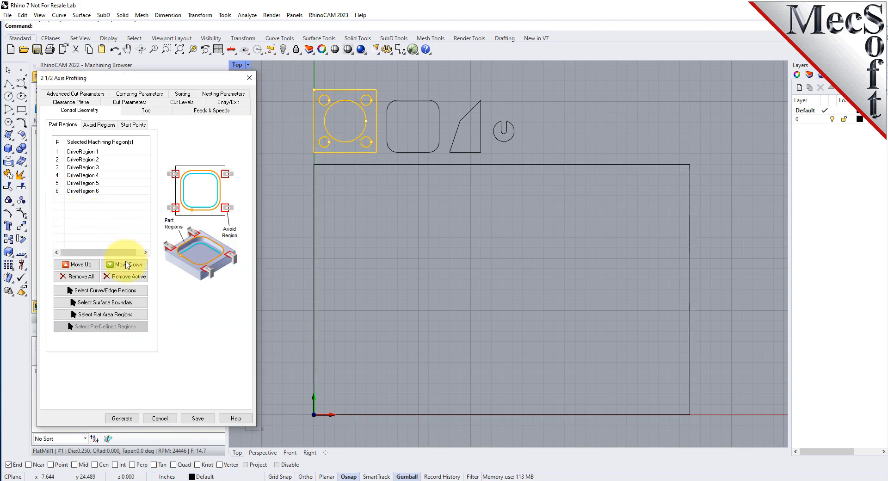
pyautogui.click(79, 277)
pyautogui.click(100, 294)
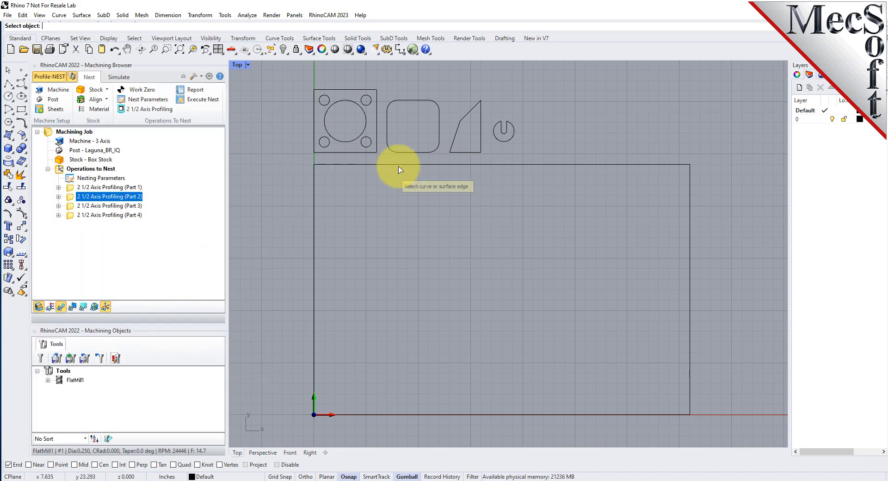
pyautogui.click(412, 100)
pyautogui.press('Return')
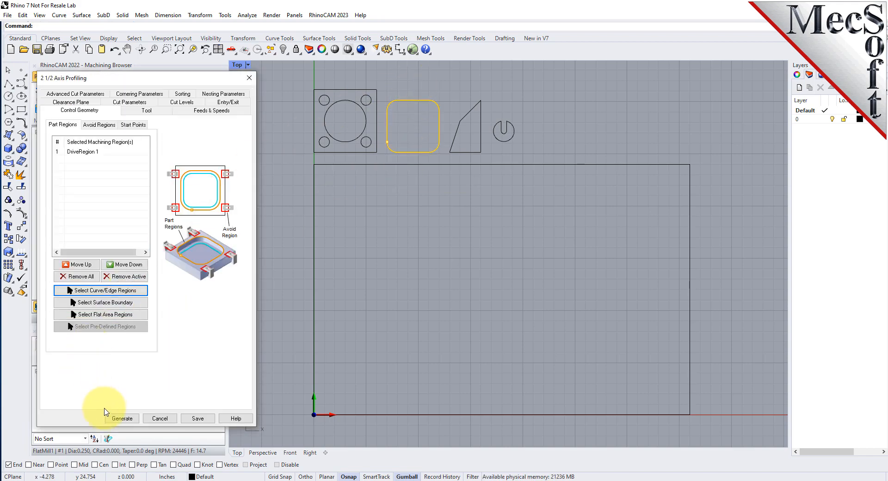
pyautogui.click(121, 418)
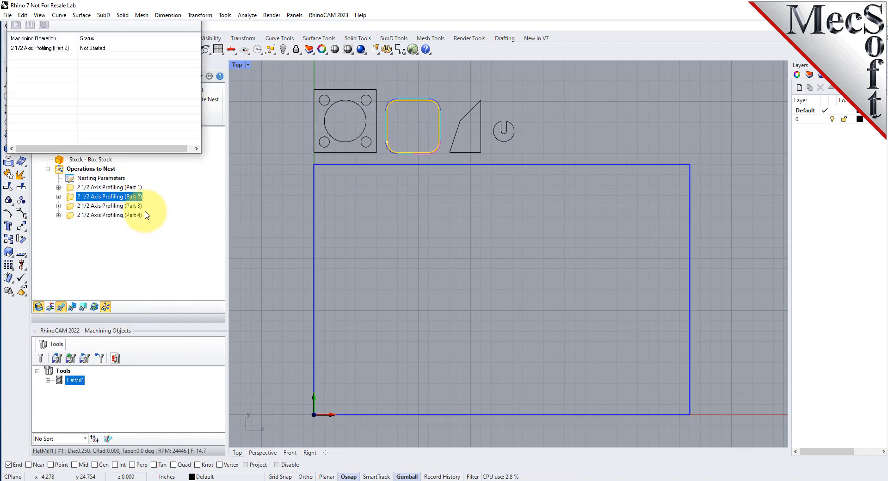
# Replace the machining regions of 2 1/2 Axis Profiling (Part 3) with the angled four-sided part's outline and generate its toolpath
pyautogui.click(71, 207)
pyautogui.doubleClick(70, 209)
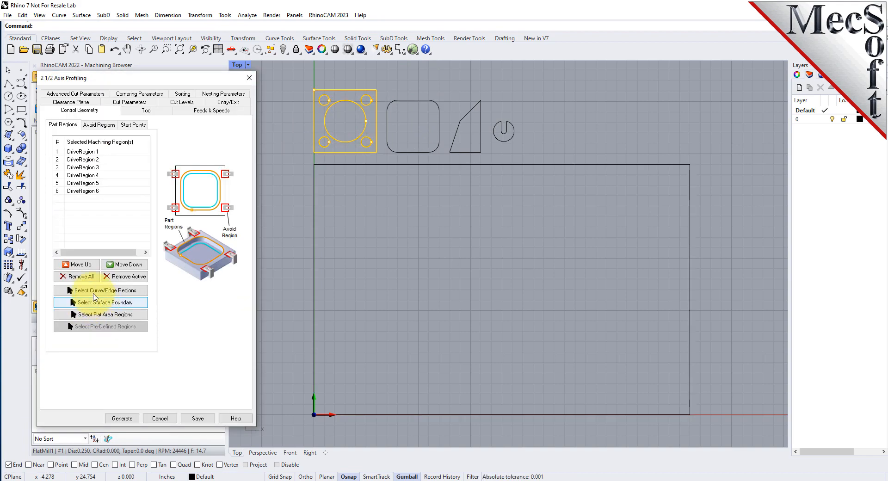
pyautogui.click(78, 276)
pyautogui.click(95, 291)
pyautogui.click(480, 114)
pyautogui.press('Return')
pyautogui.click(122, 418)
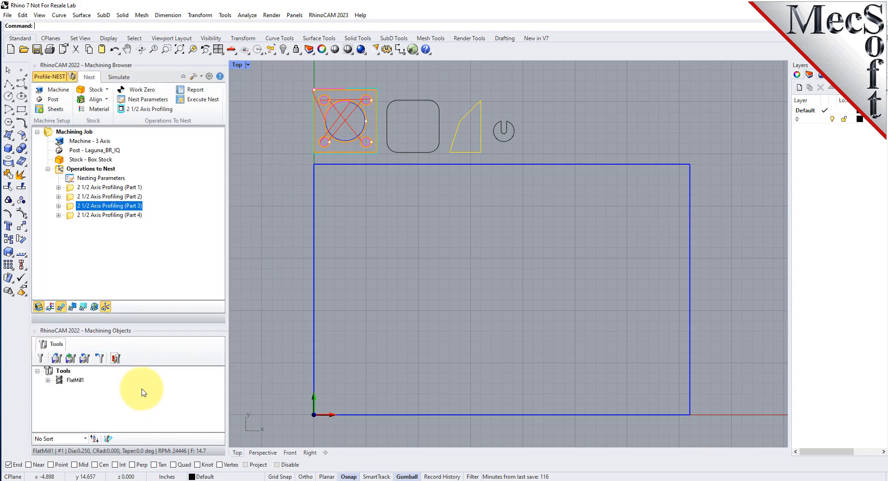
# Replace the machining regions of 2 1/2 Axis Profiling (Part 4) with the slotted circle's outline and generate its toolpath
pyautogui.doubleClick(70, 215)
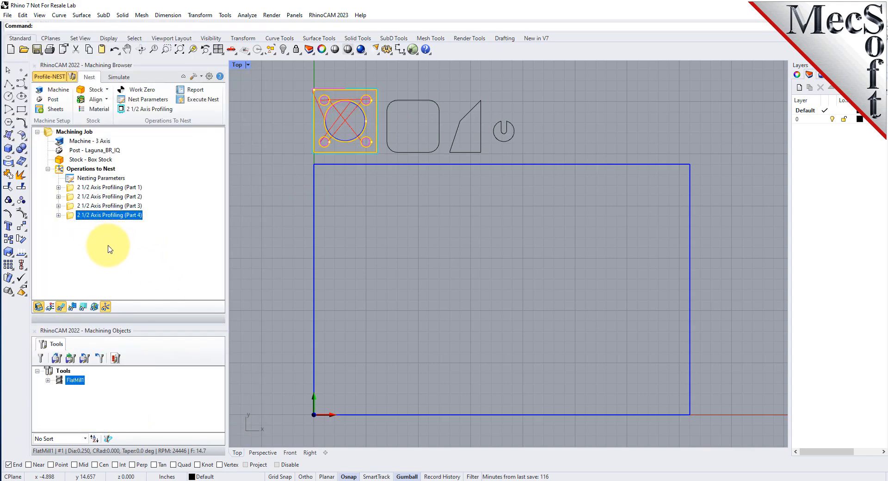
pyautogui.click(76, 277)
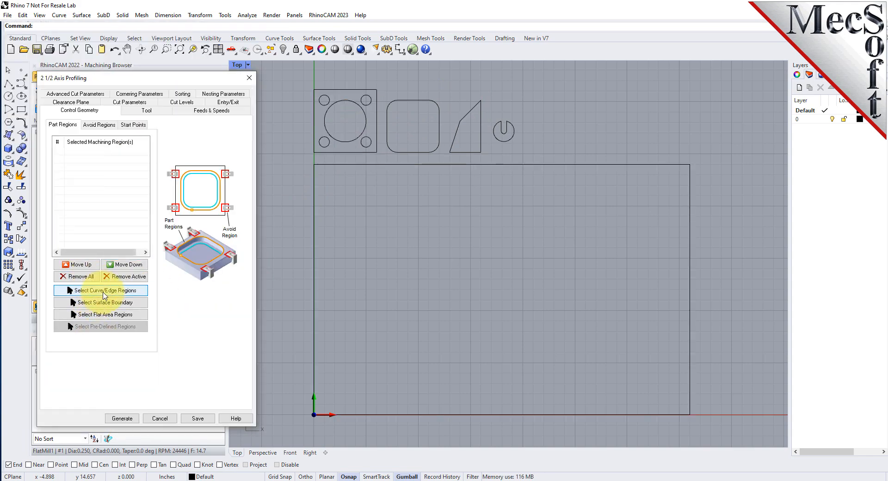
pyautogui.click(93, 290)
pyautogui.click(511, 140)
pyautogui.rightClick(556, 119)
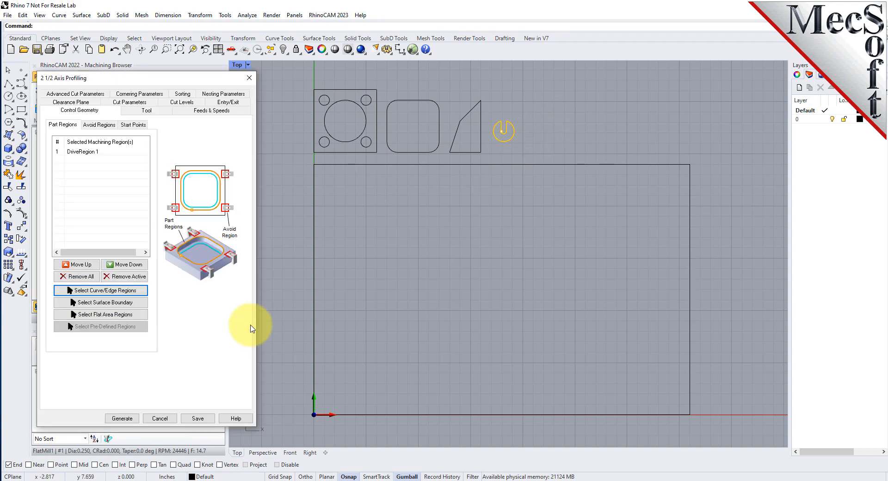
pyautogui.click(123, 418)
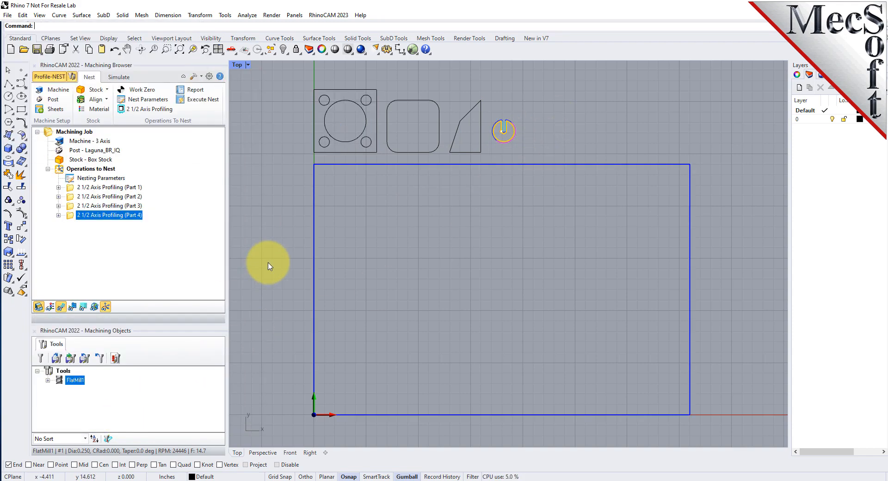
# Review the toolpaths of all four profiling operations in Top and Perspective views, and return to a Top view of the parts and sheet
pyautogui.click(73, 189)
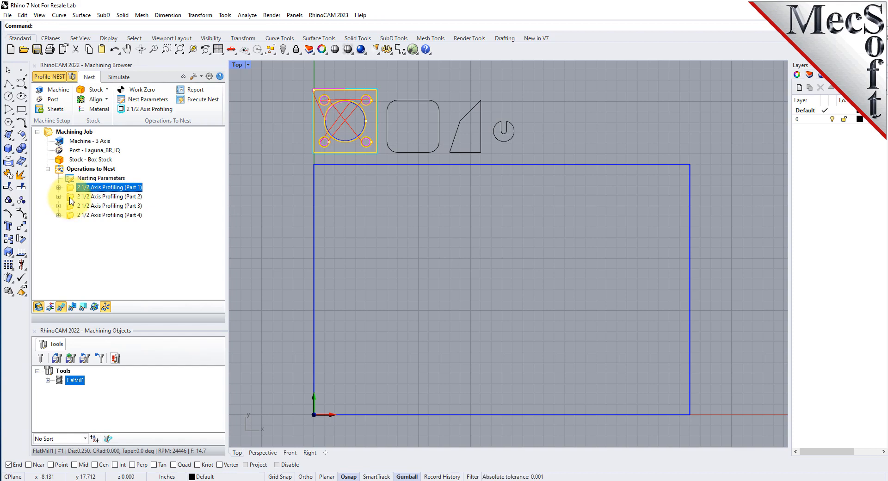
pyautogui.click(72, 198)
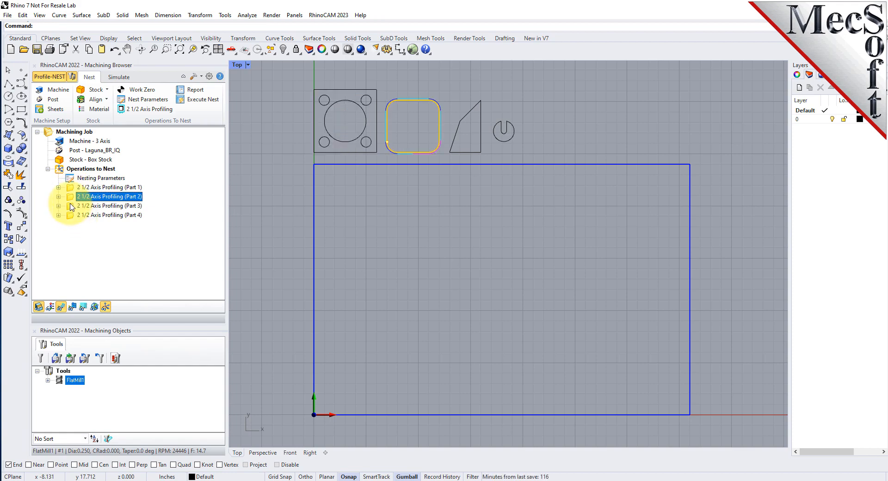
pyautogui.click(72, 207)
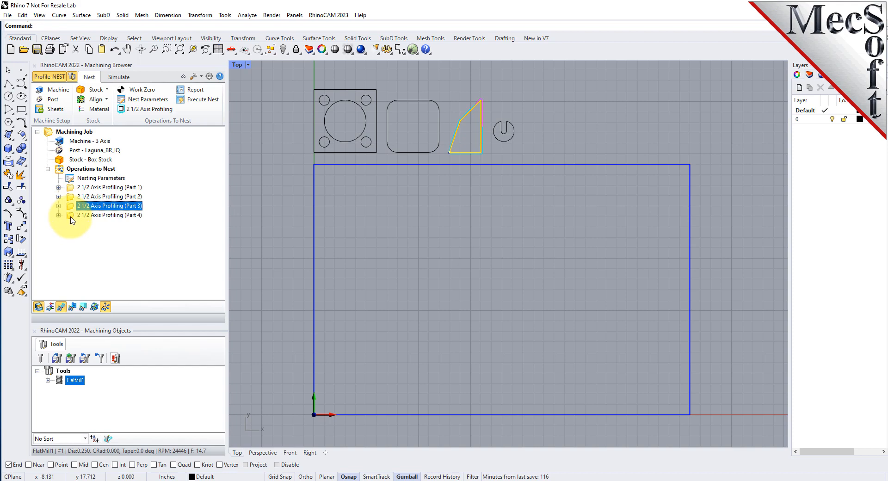
pyautogui.click(72, 216)
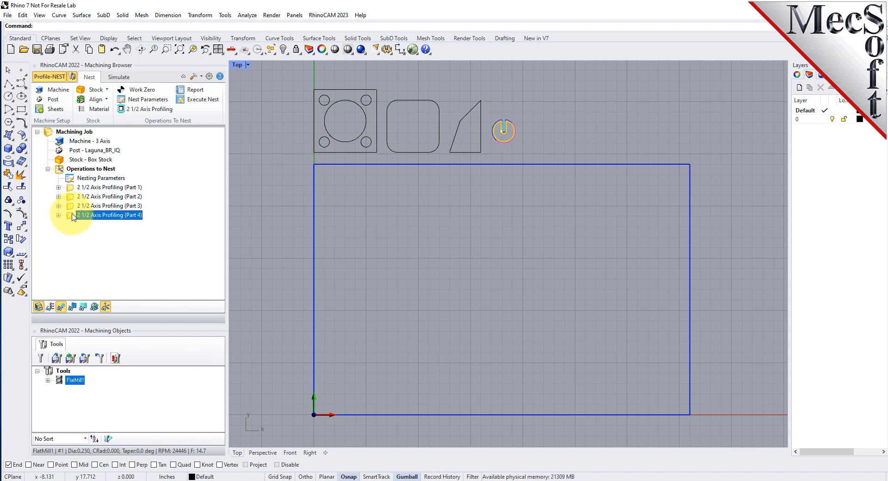
pyautogui.click(236, 54)
pyautogui.click(246, 93)
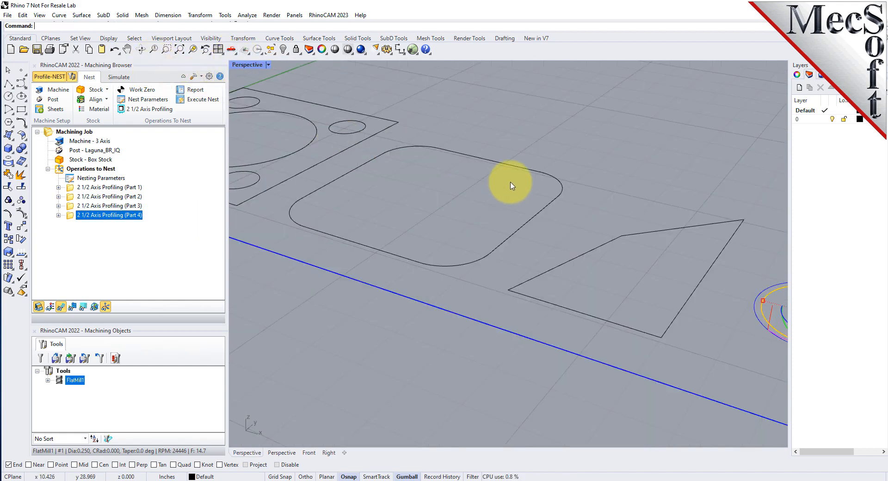
pyautogui.click(100, 187)
pyautogui.click(102, 196)
pyautogui.click(106, 206)
pyautogui.click(109, 215)
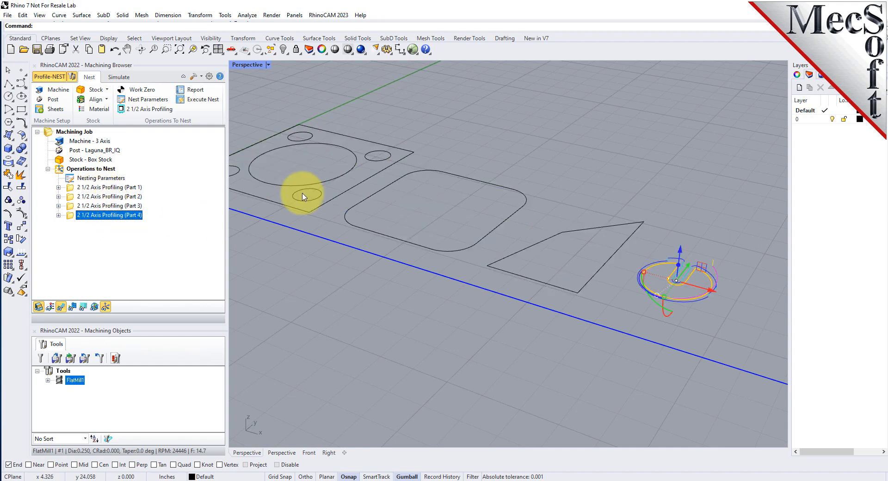
pyautogui.click(236, 54)
pyautogui.click(258, 84)
pyautogui.scroll(-5, 418, 221)
pyautogui.scroll(-5, 418, 221)
pyautogui.scroll(-2, 456, 234)
pyautogui.scroll(4, 357, 145)
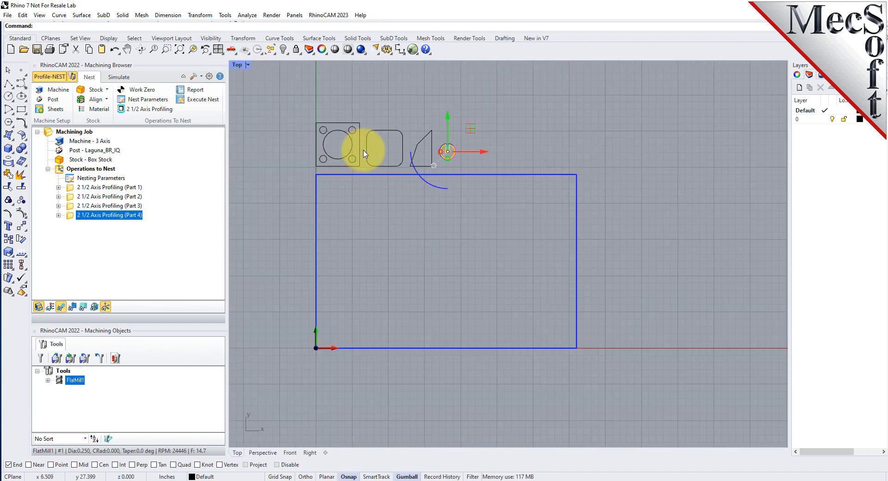
pyautogui.scroll(2, 370, 189)
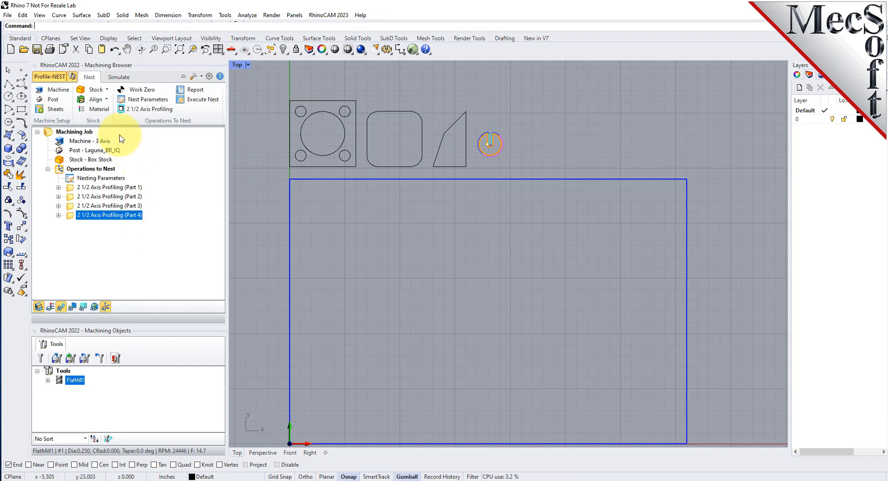
# In the nesting parameters, set the orientation step angle to 45 and allow parts inside other parts
pyautogui.click(150, 104)
pyautogui.moveTo(149, 80); pyautogui.dragTo(184, 93)
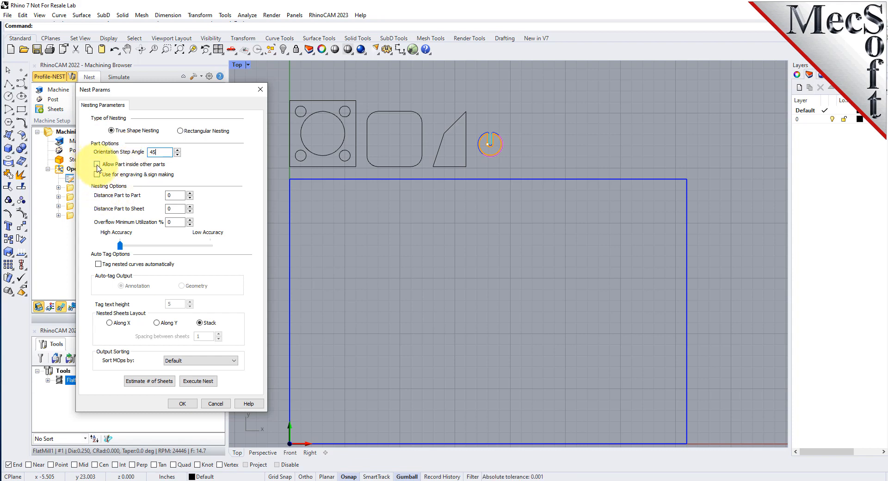
pyautogui.click(98, 164)
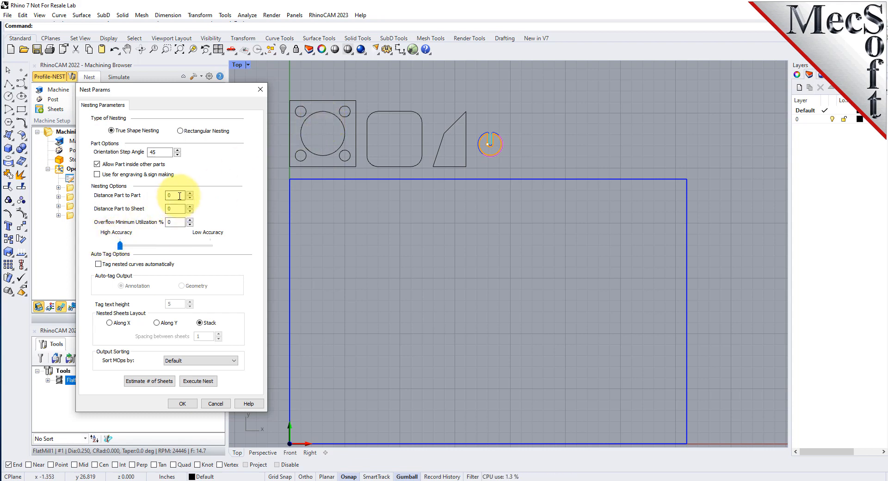
# Set the part-to-part and part-to-sheet distances to 0.125, with the nested sheets layout on Stack
pyautogui.moveTo(181, 195); pyautogui.dragTo(148, 194)
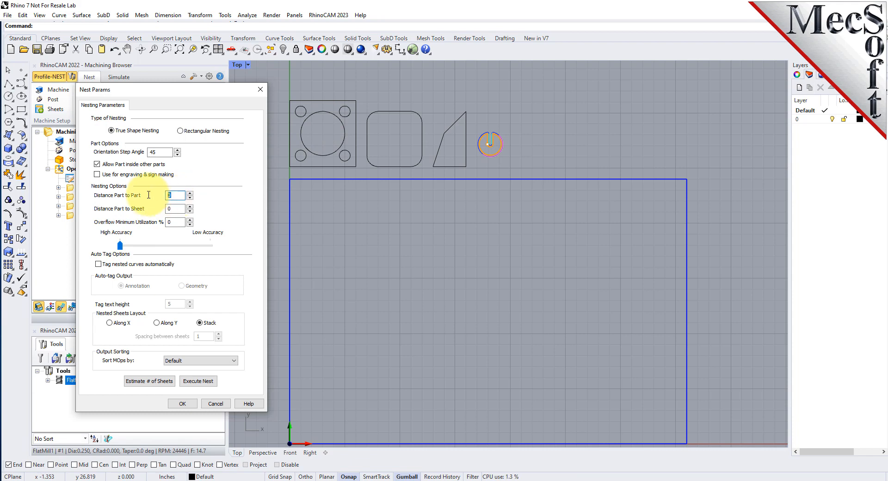
pyautogui.write('0')
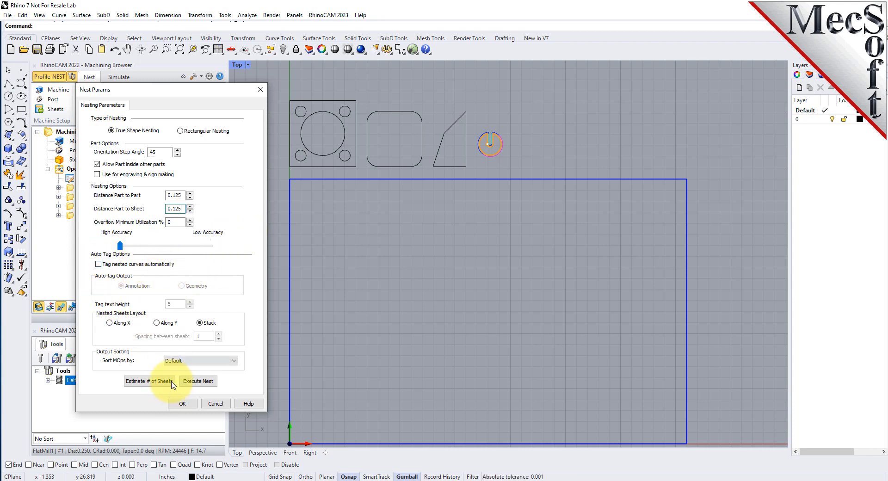
pyautogui.click(199, 322)
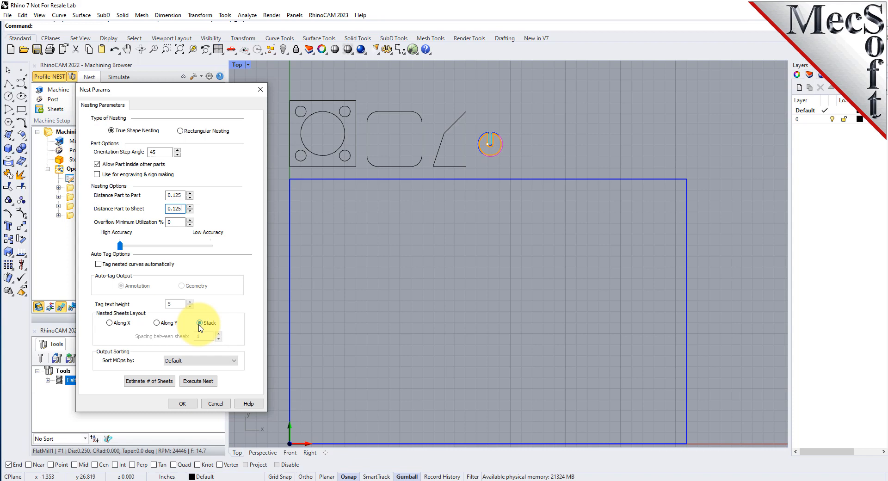
pyautogui.click(200, 323)
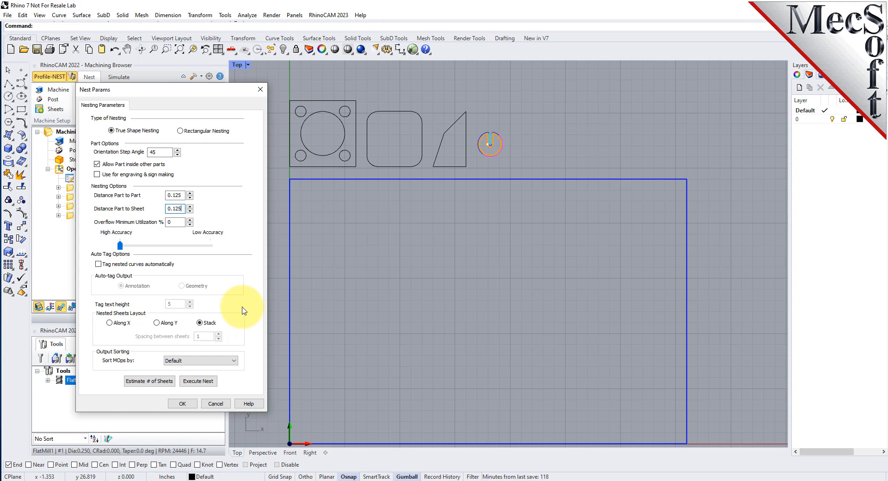
# Update the sheet count from the estimated number of sheets and execute the nest
pyautogui.click(163, 385)
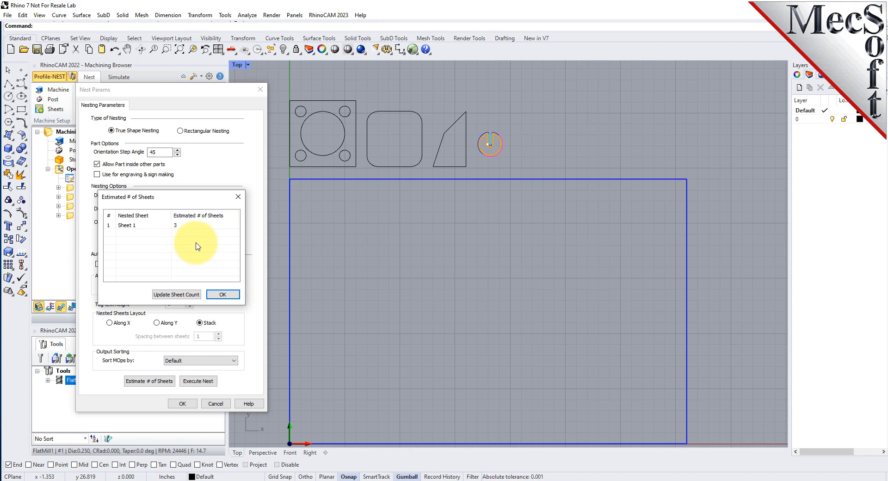
pyautogui.click(178, 300)
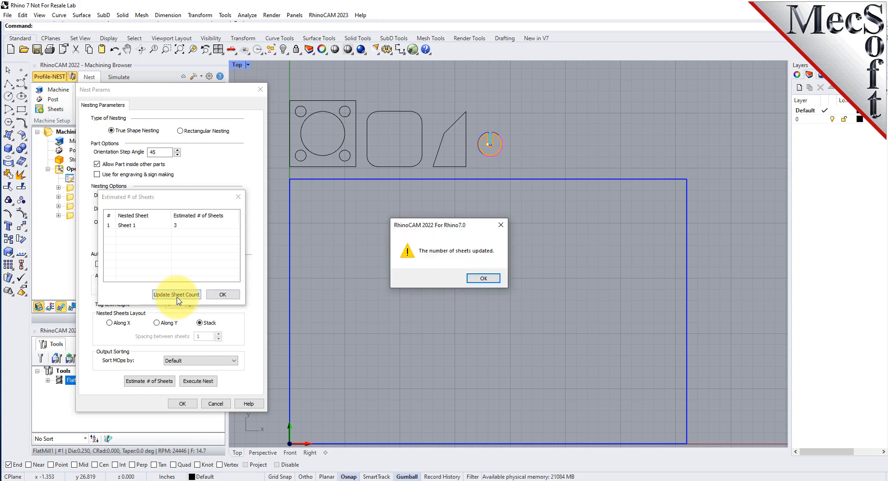
pyautogui.click(484, 280)
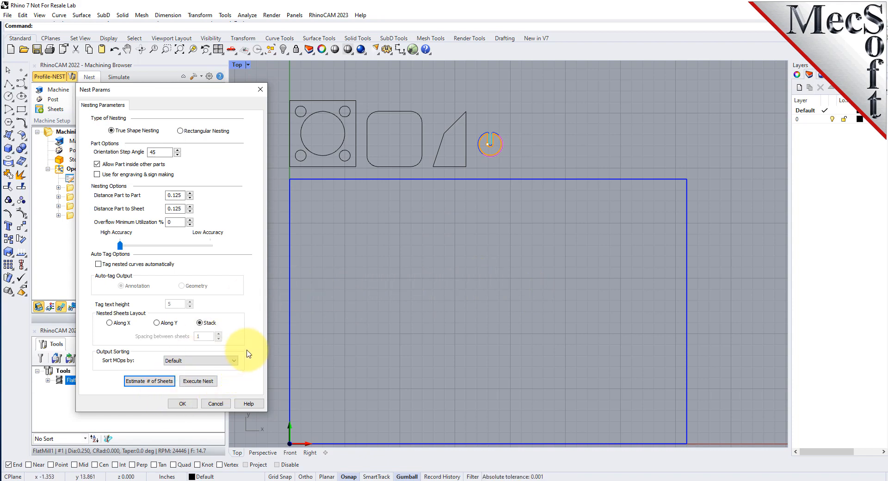
pyautogui.click(198, 383)
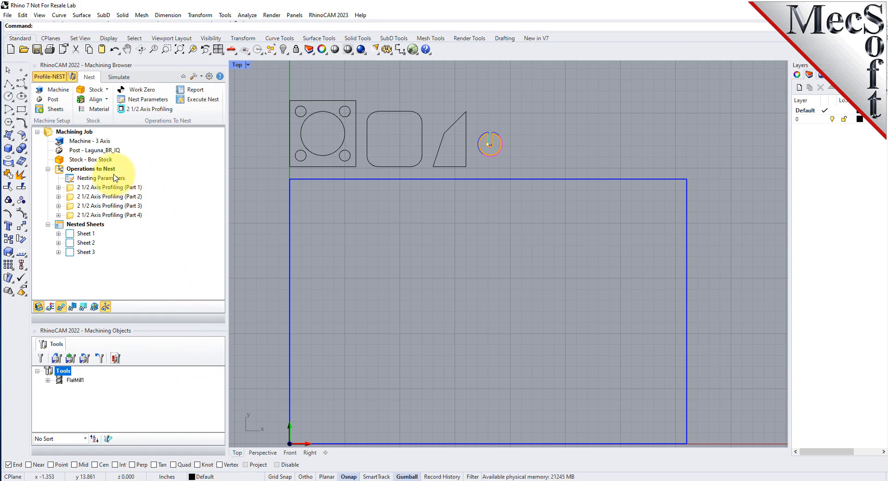
# Examine the nested layouts of Sheet 1, Sheet 2 and Sheet 3, and return to Sheet 1
pyautogui.click(84, 224)
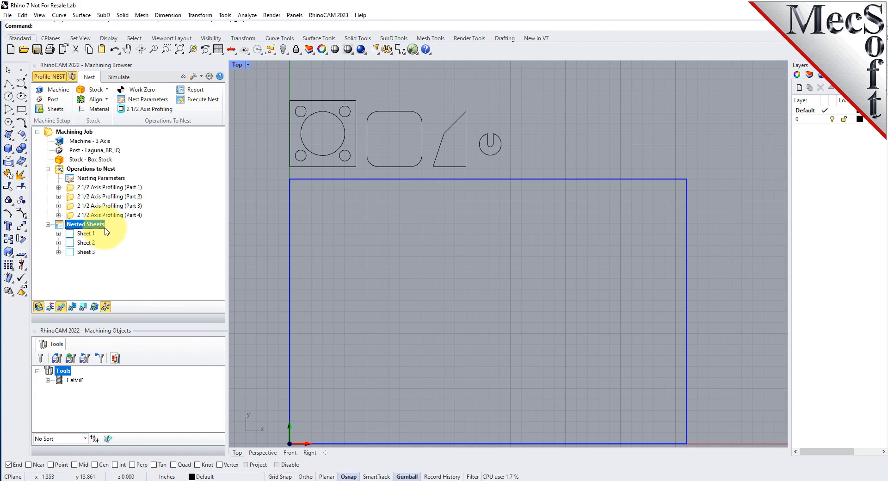
pyautogui.click(74, 238)
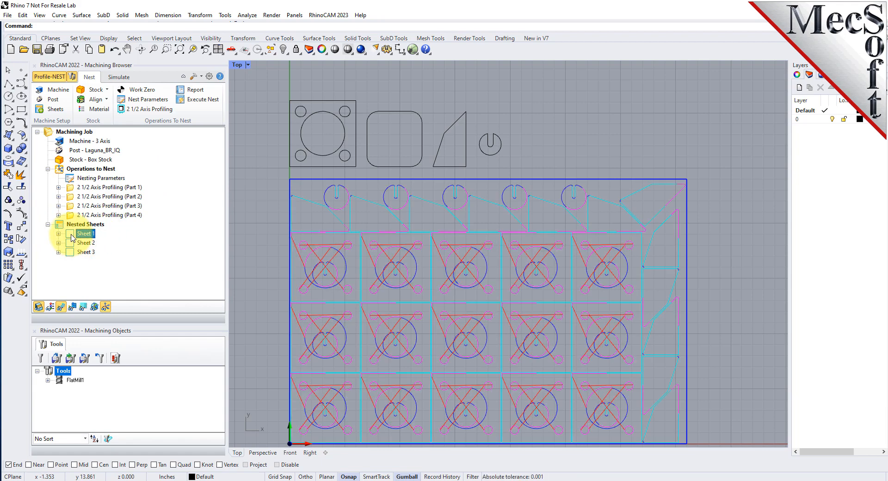
pyautogui.click(72, 243)
pyautogui.click(74, 253)
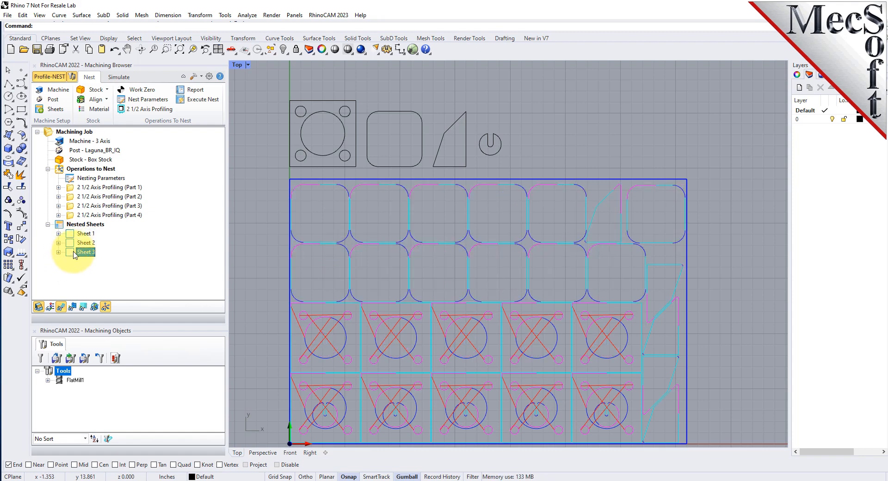
pyautogui.click(82, 234)
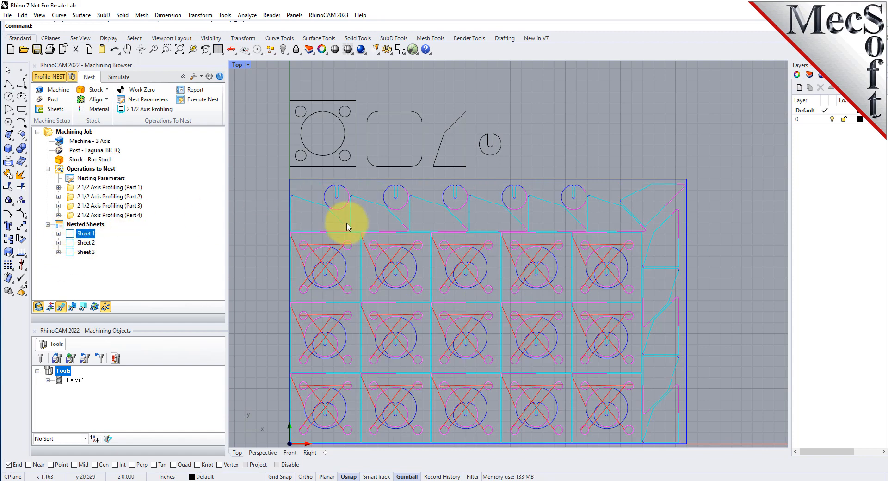
pyautogui.scroll(-1, 454, 105)
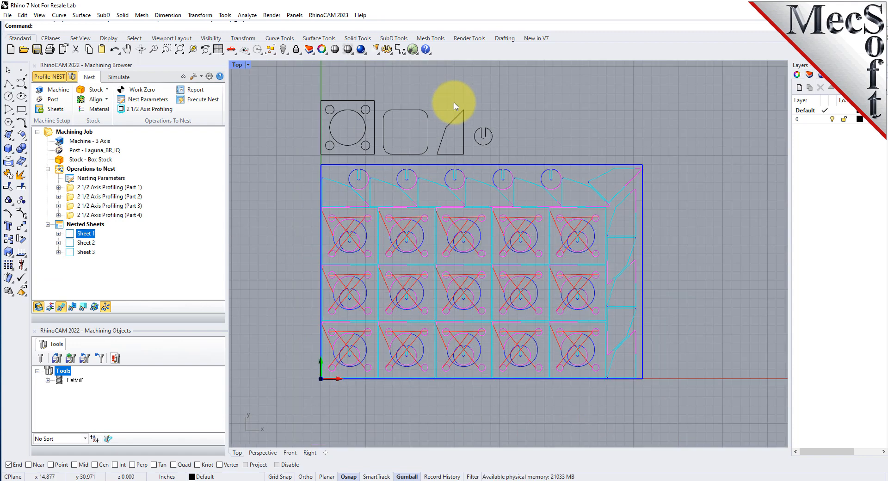
# Examine the nested layouts of Sheet 1, Sheet 2 and Sheet 3 at close range
pyautogui.scroll(3, 496, 152)
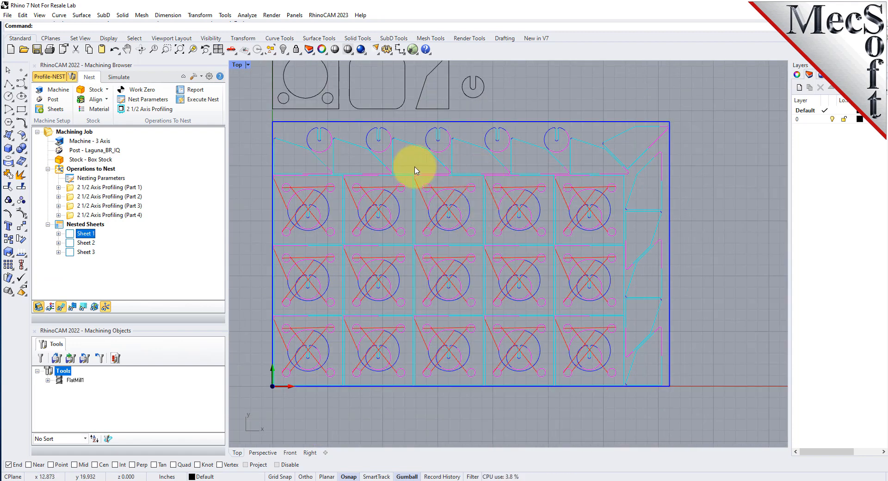
pyautogui.scroll(2, 415, 171)
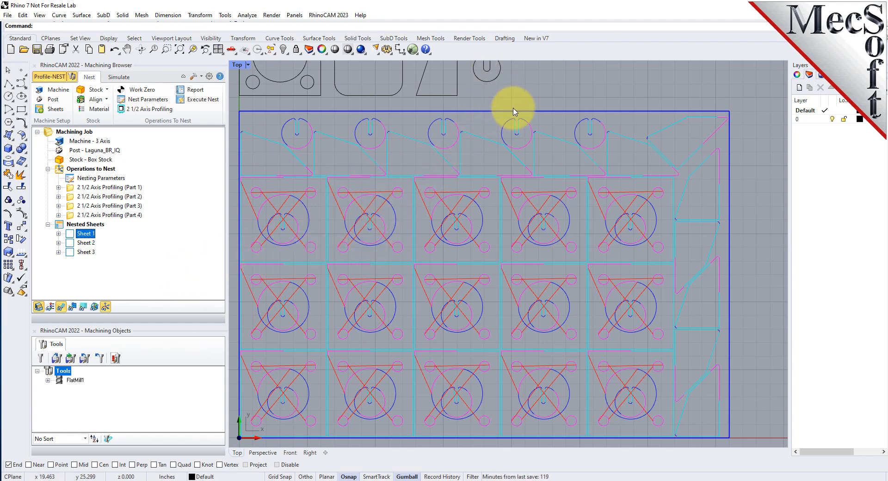
pyautogui.click(78, 243)
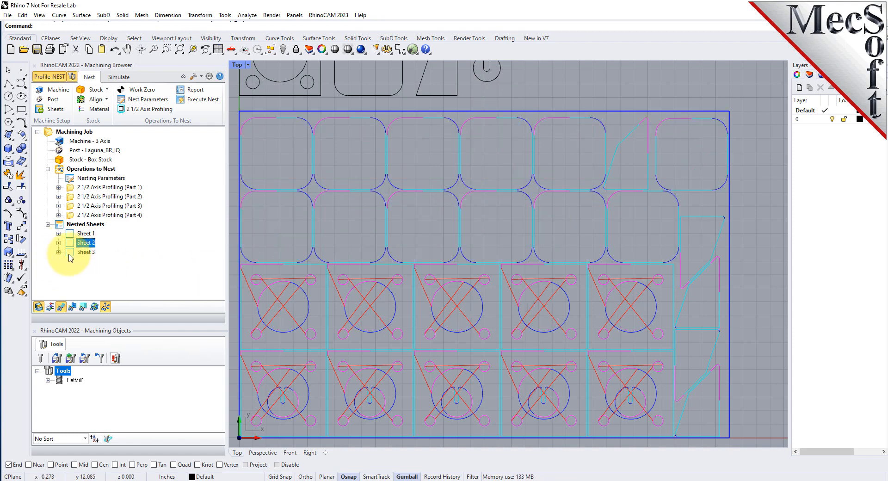
pyautogui.click(74, 252)
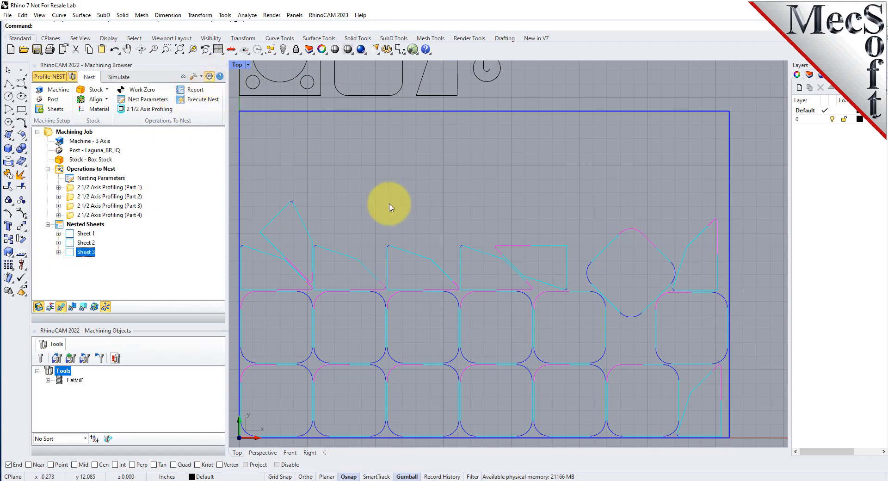
# Increase the toolpath display thickness in the toolpath preferences and display Sheet 2 with it
pyautogui.click(352, 177)
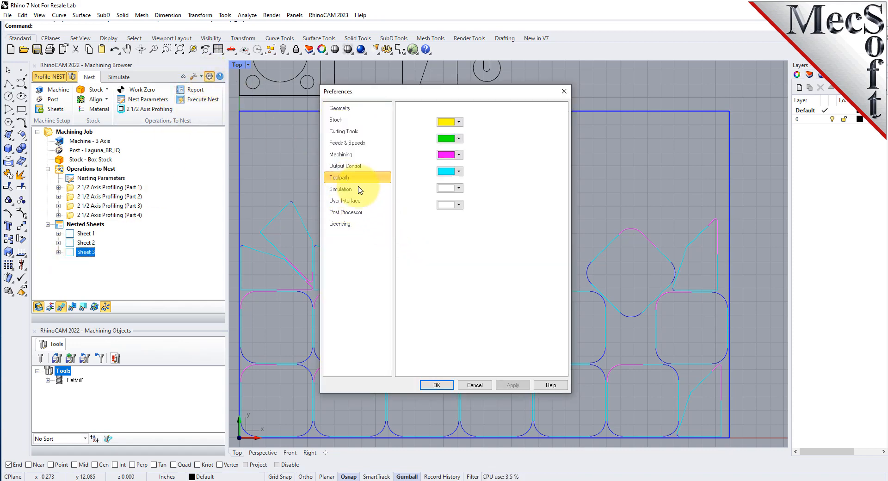
pyautogui.moveTo(498, 254); pyautogui.dragTo(468, 255)
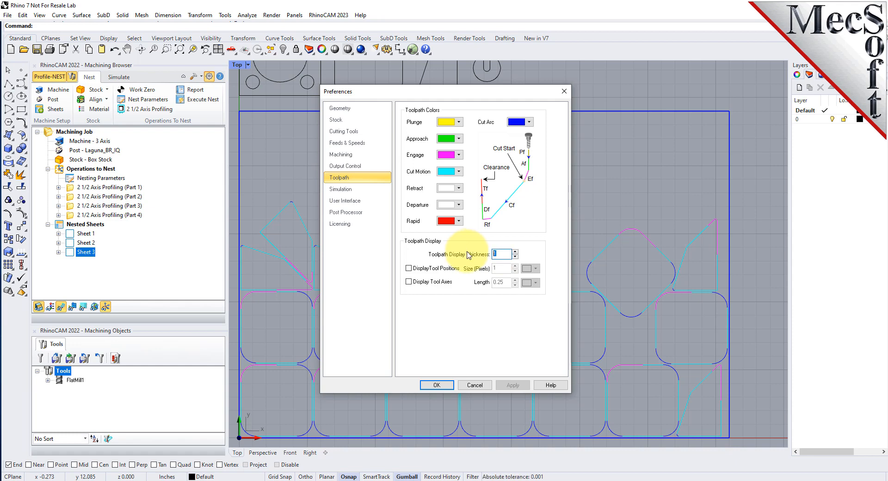
pyautogui.click(436, 385)
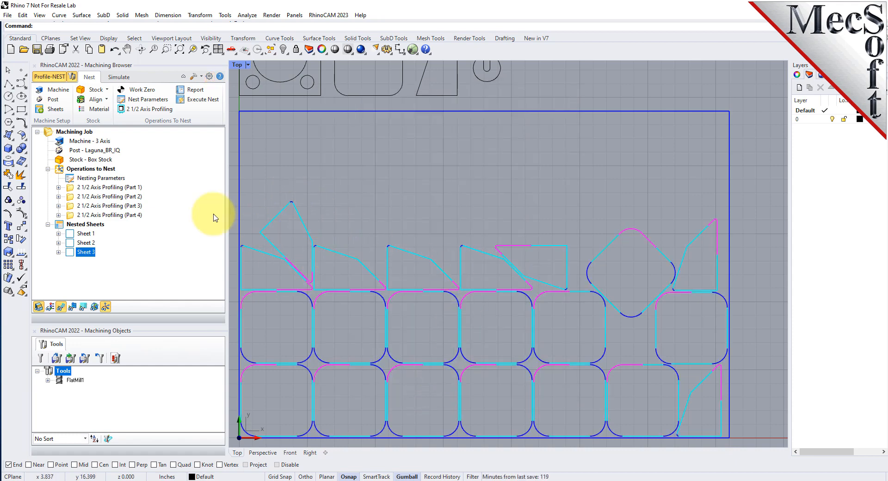
pyautogui.click(90, 243)
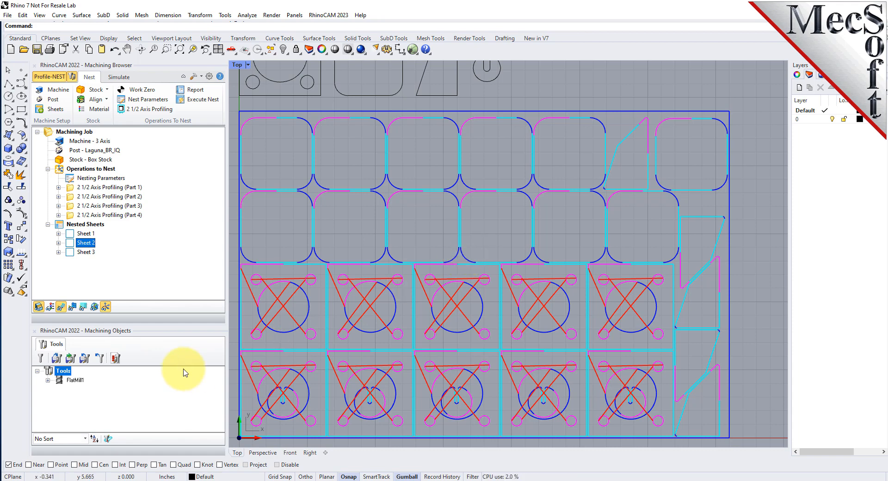
# Review the nesting report for each sheet's utilization and part counts, and close it
pyautogui.click(196, 91)
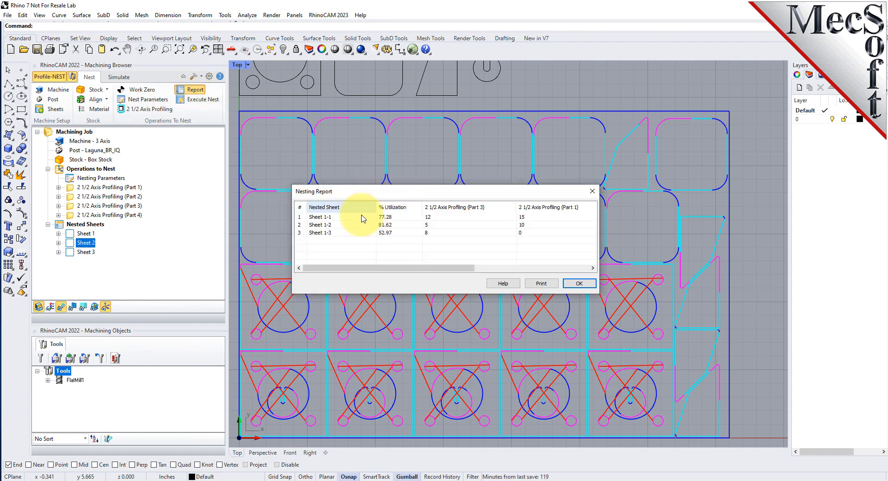
pyautogui.click(328, 219)
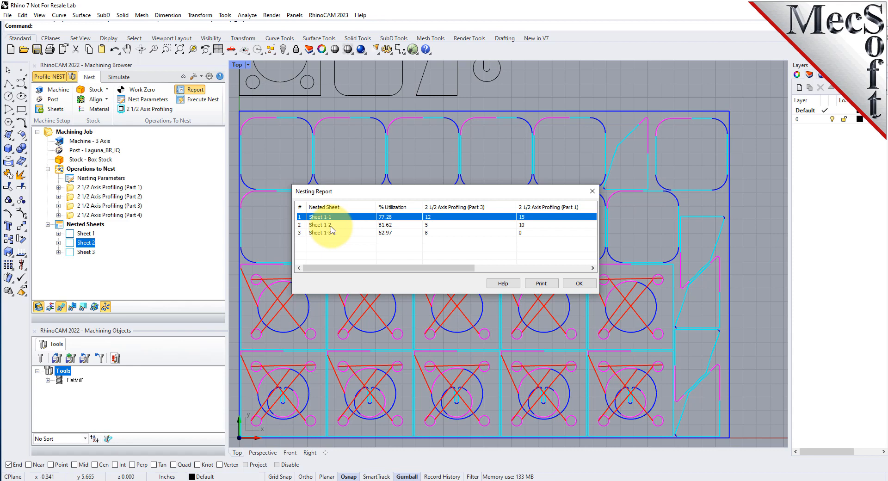
pyautogui.moveTo(356, 267); pyautogui.dragTo(525, 283)
pyautogui.moveTo(455, 267); pyautogui.dragTo(341, 267)
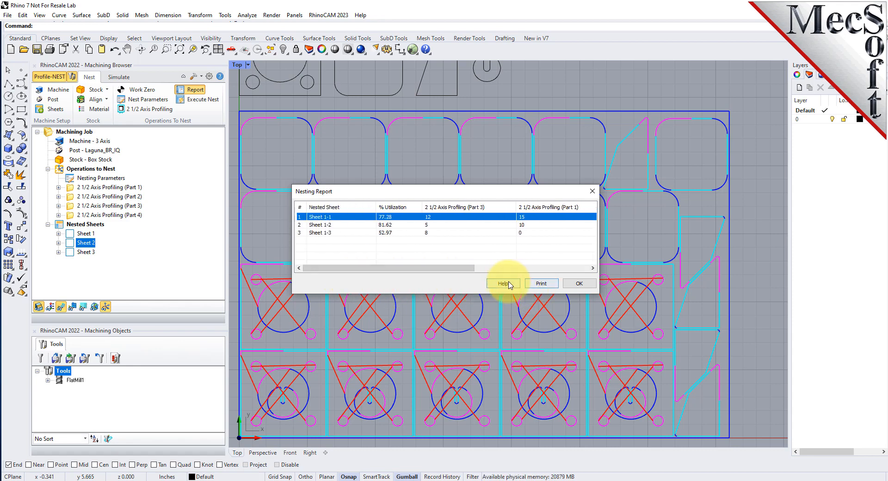
pyautogui.click(579, 284)
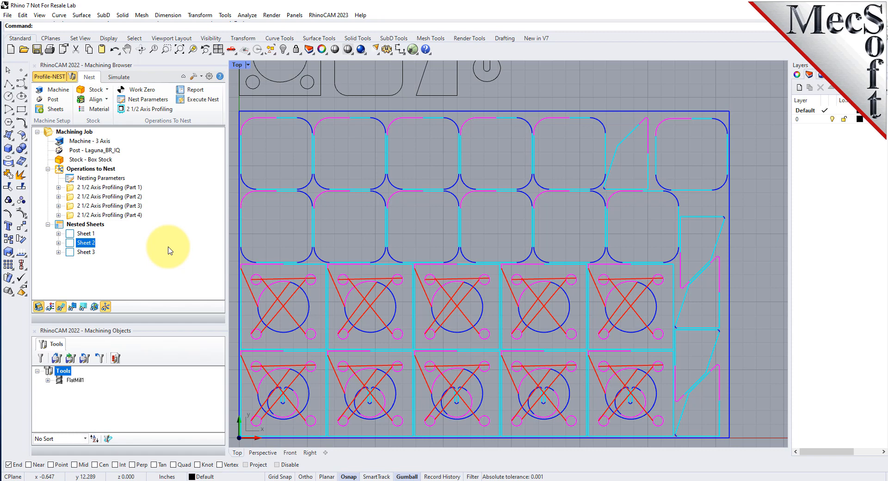
pyautogui.scroll(-1, 389, 311)
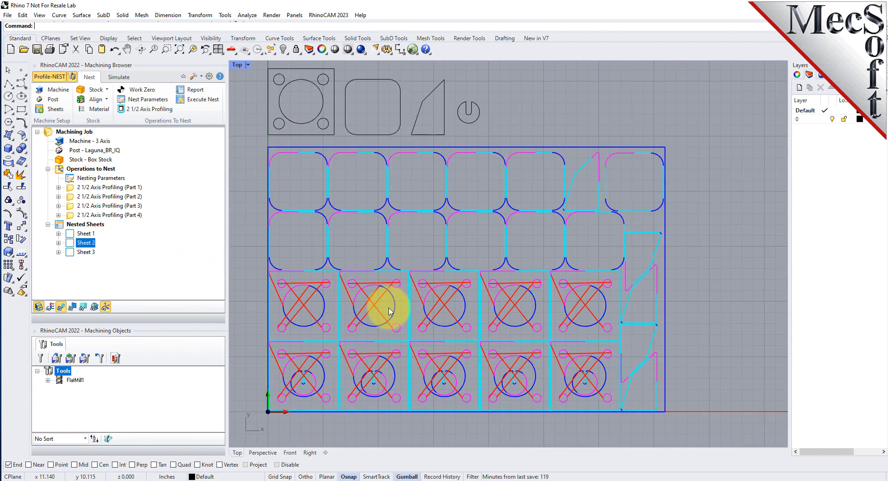
pyautogui.scroll(-4, 389, 311)
pyautogui.scroll(2, 340, 250)
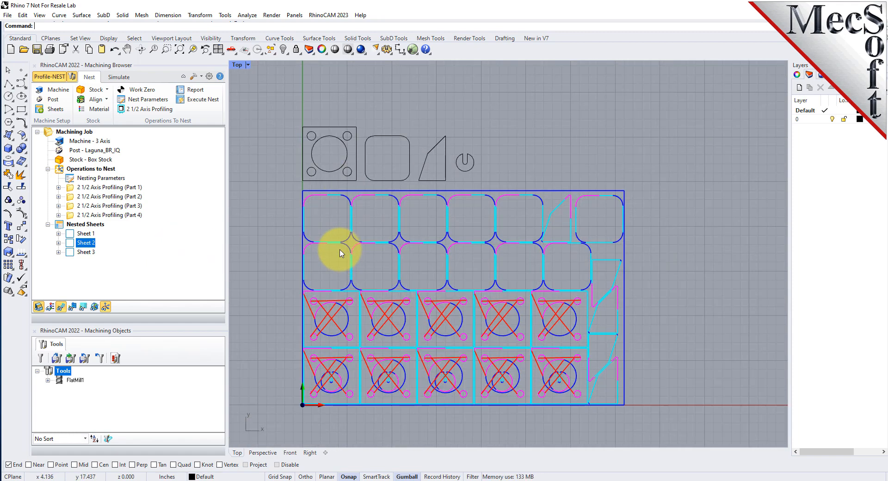
pyautogui.scroll(2, 367, 246)
pyautogui.scroll(-1, 372, 211)
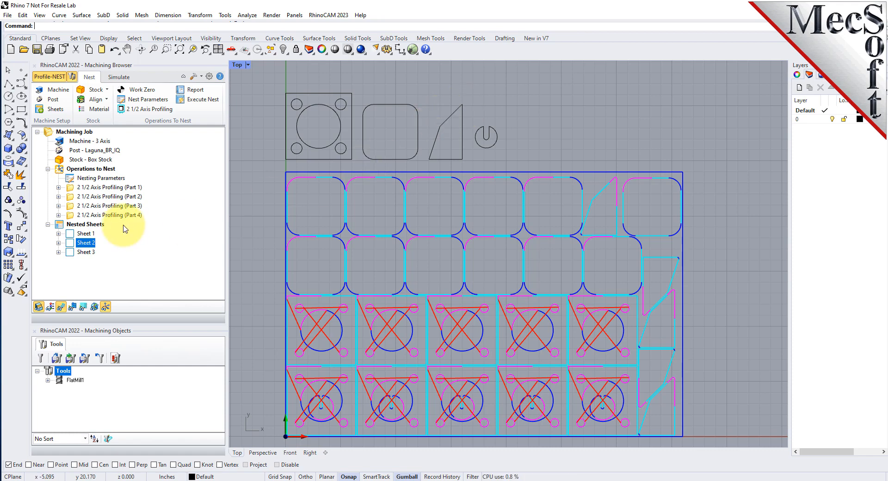
# Fix the orientation of the Part 3 profiling operation in its nesting parameters, keep grain direction None, and regenerate it
pyautogui.click(71, 207)
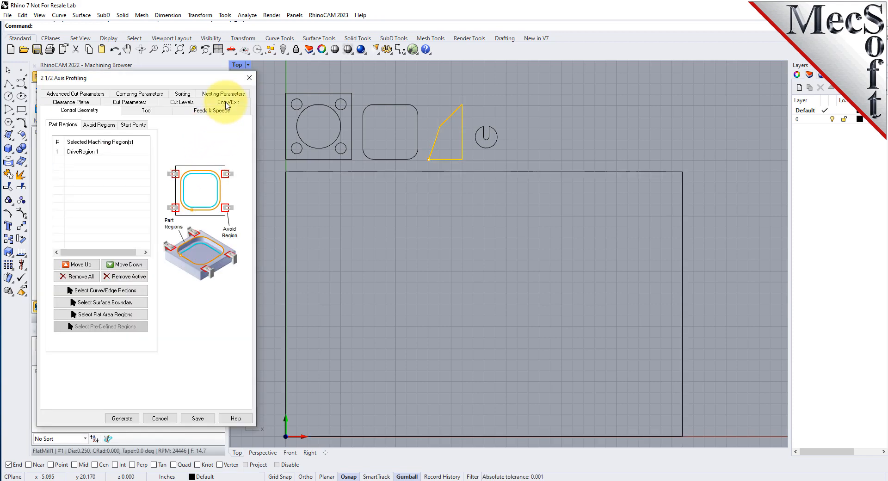
pyautogui.click(223, 91)
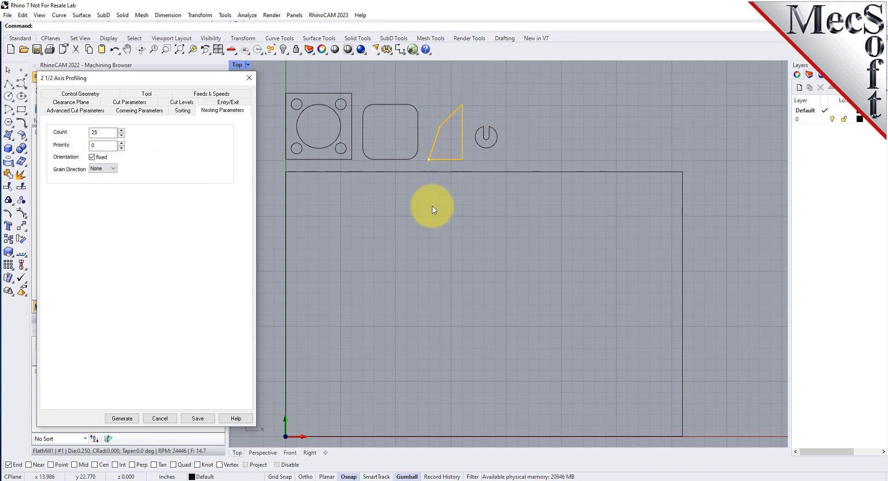
pyautogui.click(113, 169)
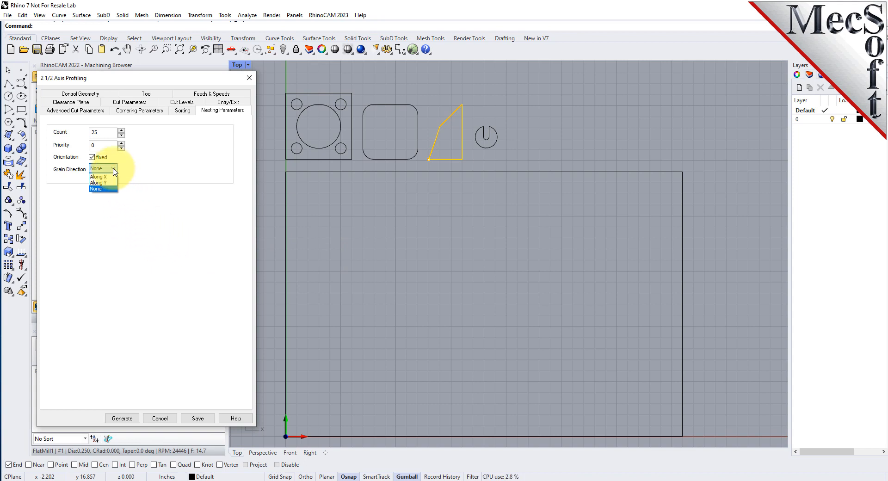
pyautogui.click(114, 170)
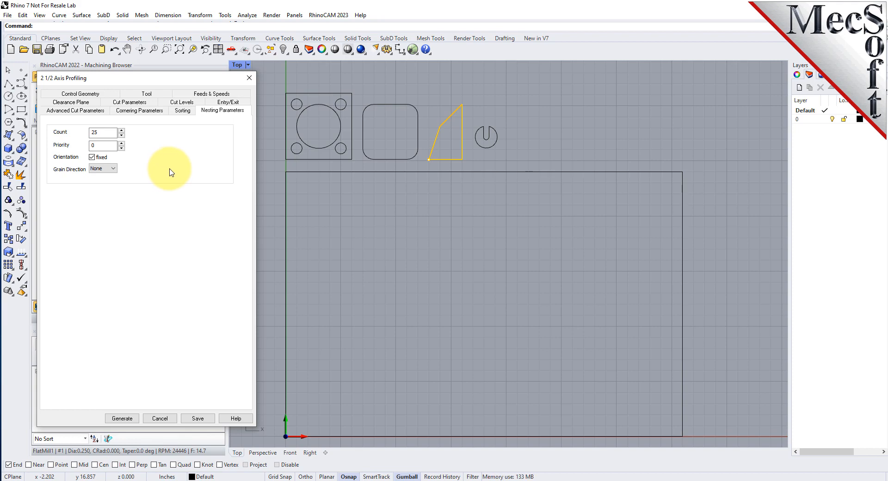
pyautogui.click(122, 418)
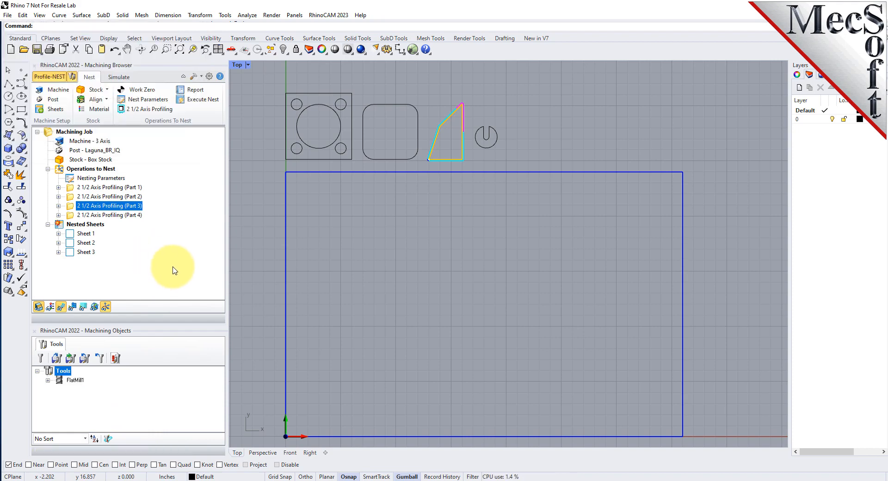
# Execute the nest again for the nested sheets
pyautogui.click(61, 226)
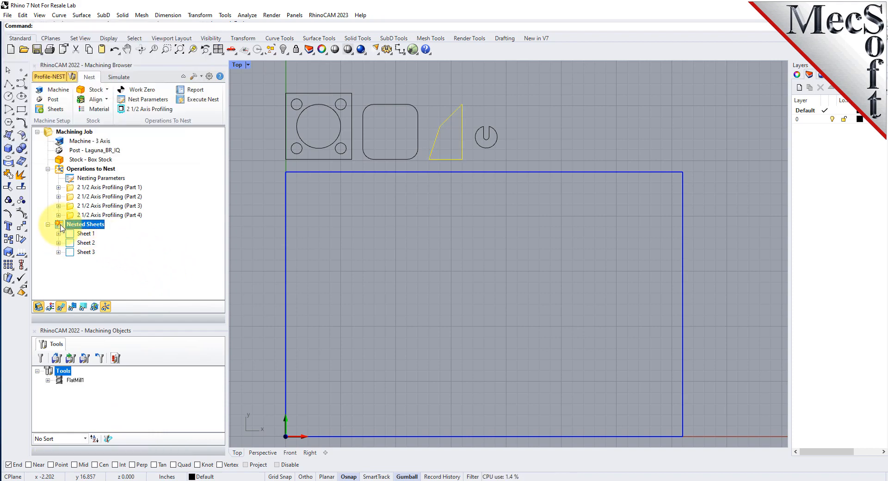
pyautogui.rightClick(101, 228)
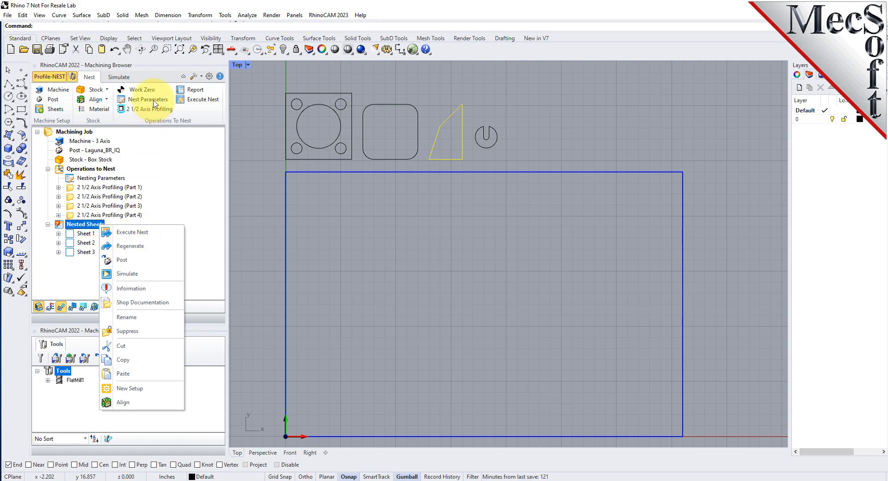
pyautogui.click(133, 232)
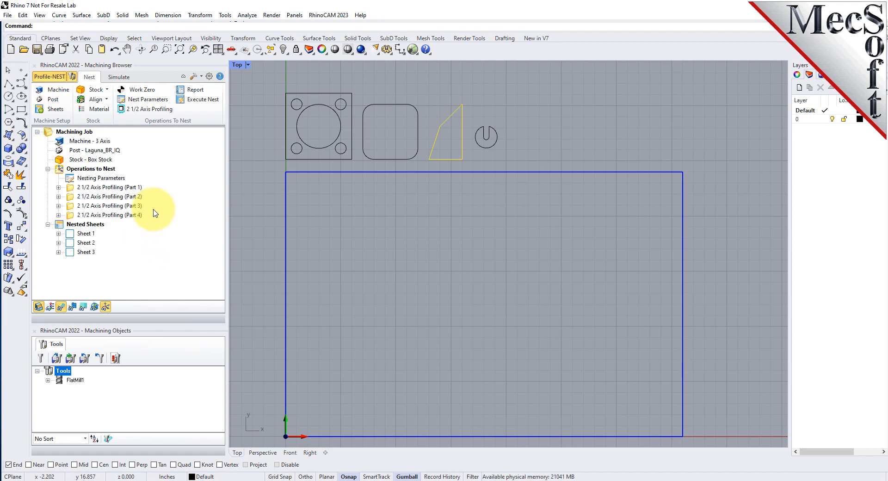
# Check how the Part 3 shapes are oriented on Sheet 1, Sheet 2 and Sheet 3
pyautogui.click(75, 206)
pyautogui.click(71, 236)
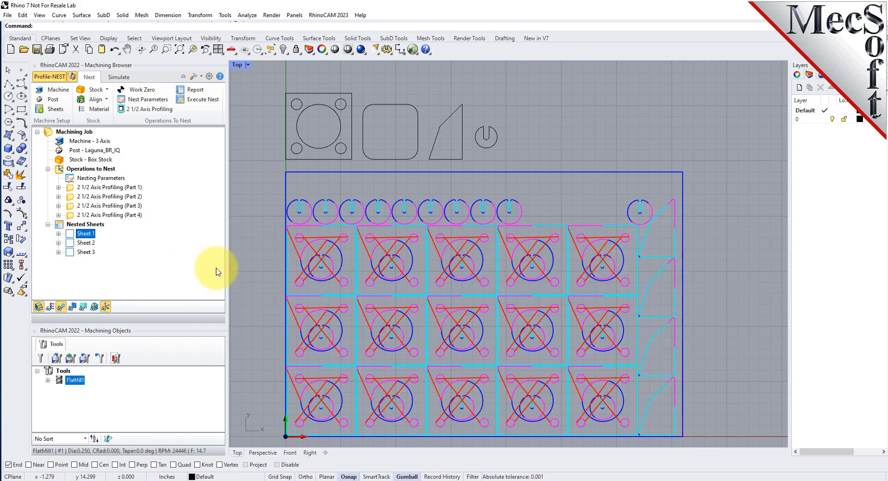
pyautogui.click(85, 243)
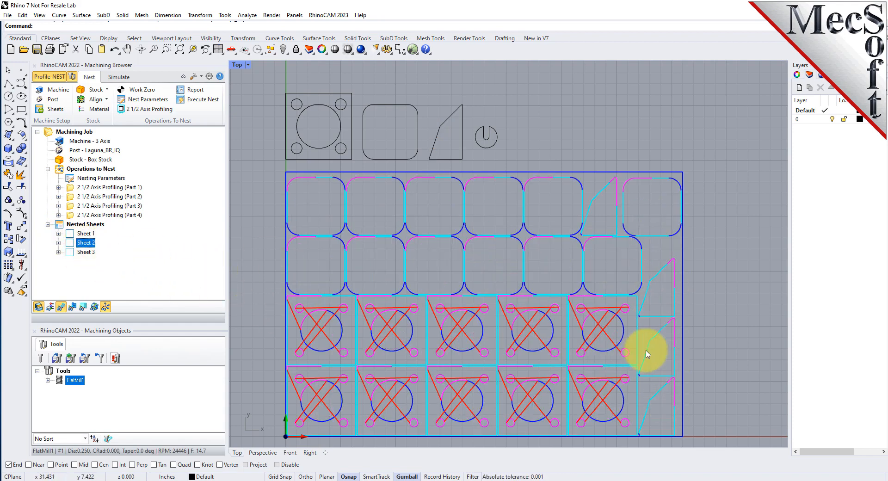
pyautogui.click(85, 252)
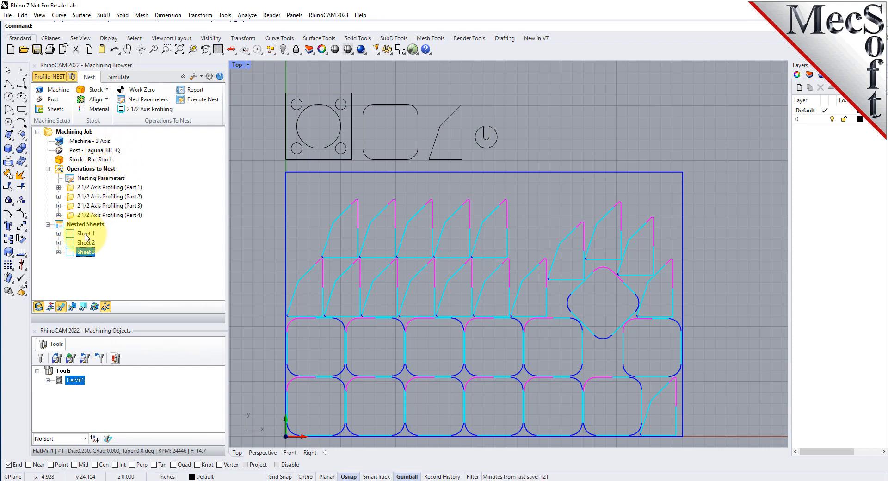
# Set the box stock's width to 32
pyautogui.click(82, 169)
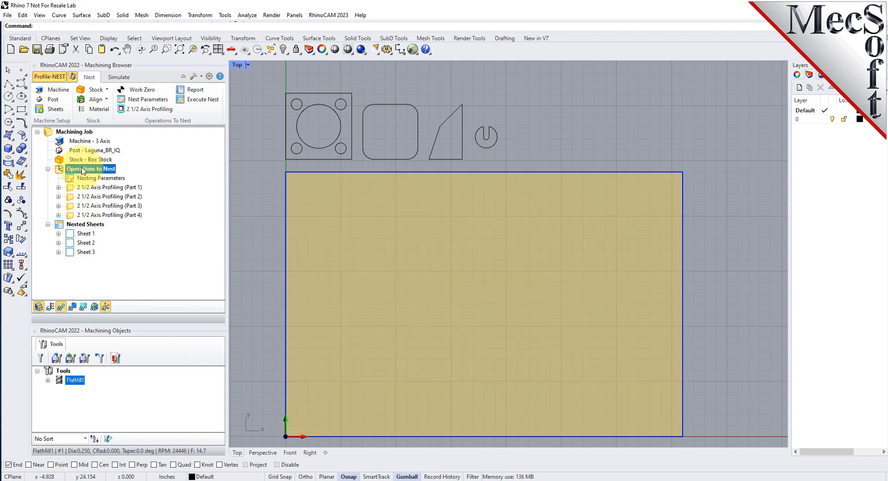
pyautogui.doubleClick(60, 159)
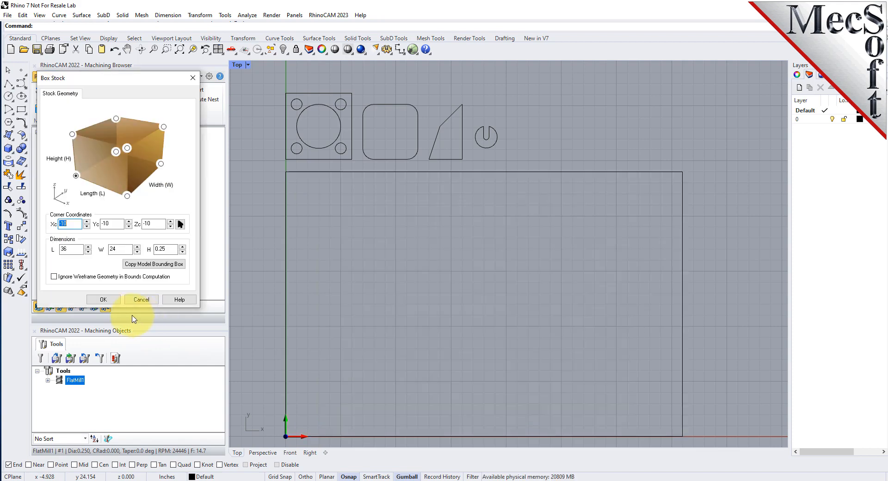
pyautogui.doubleClick(119, 249)
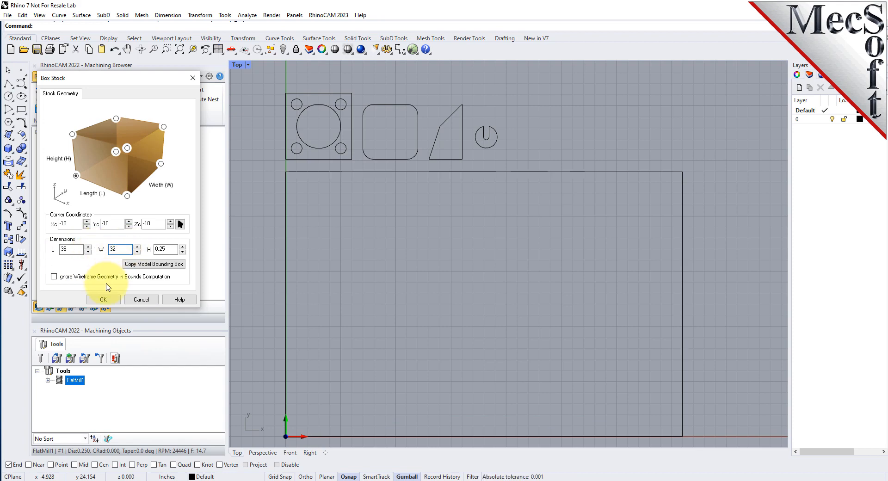
pyautogui.click(106, 301)
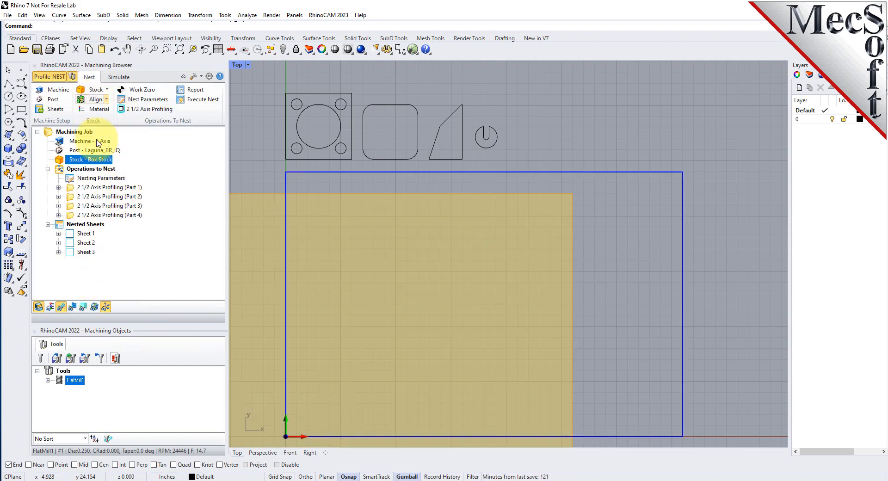
# Align the box stock so its lower-left corner coincides with the sheet rectangle's corner at the origin
pyautogui.click(94, 121)
pyautogui.click(137, 209)
pyautogui.click(66, 257)
pyautogui.click(99, 290)
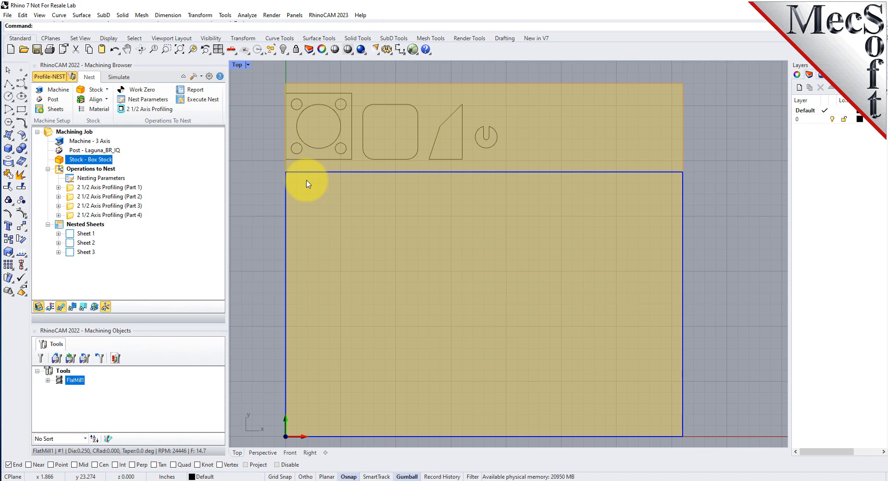
# Simulate the Operations to Nest on the box stock in the perspective view, with Simulate by Moves off and the simulation speed raised
pyautogui.click(231, 50)
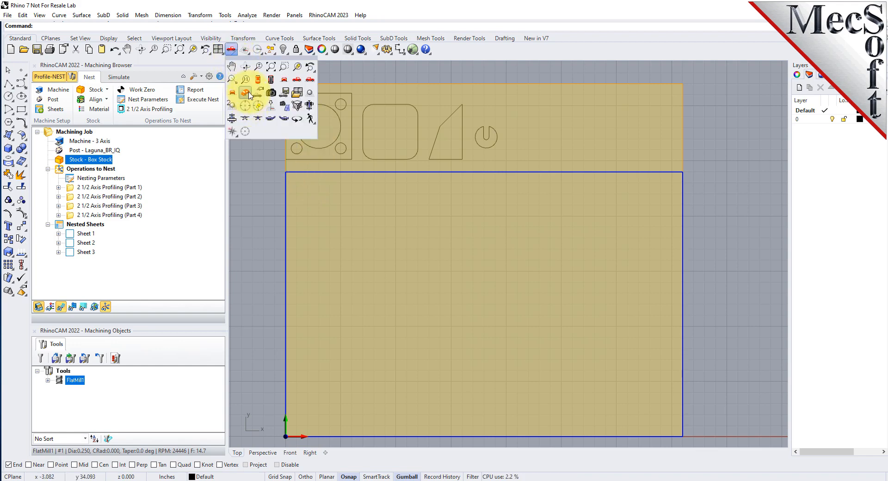
pyautogui.click(248, 94)
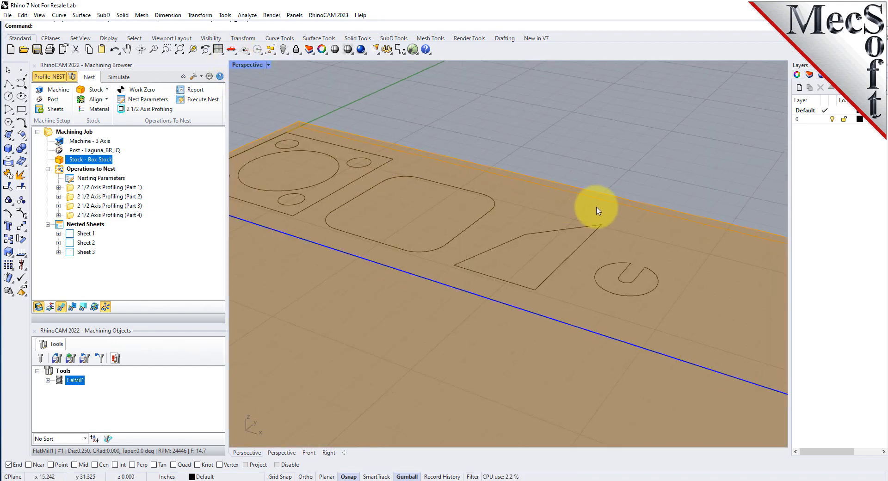
pyautogui.click(119, 77)
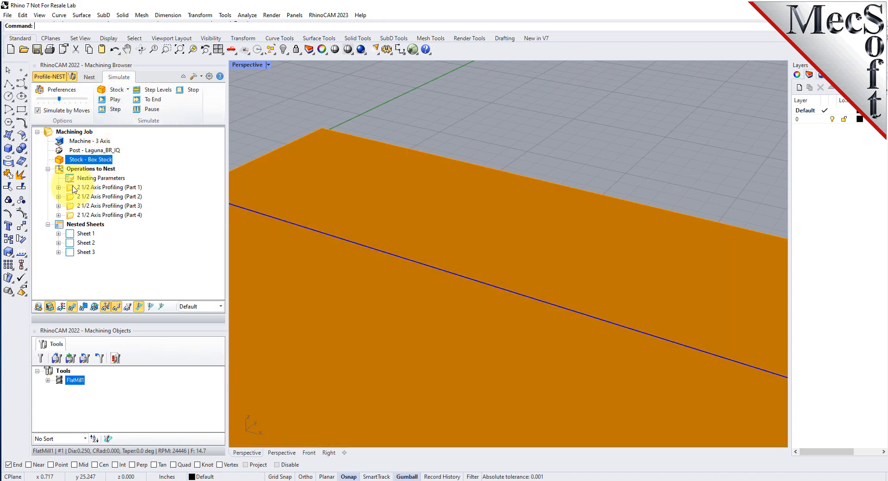
pyautogui.click(59, 168)
pyautogui.click(37, 110)
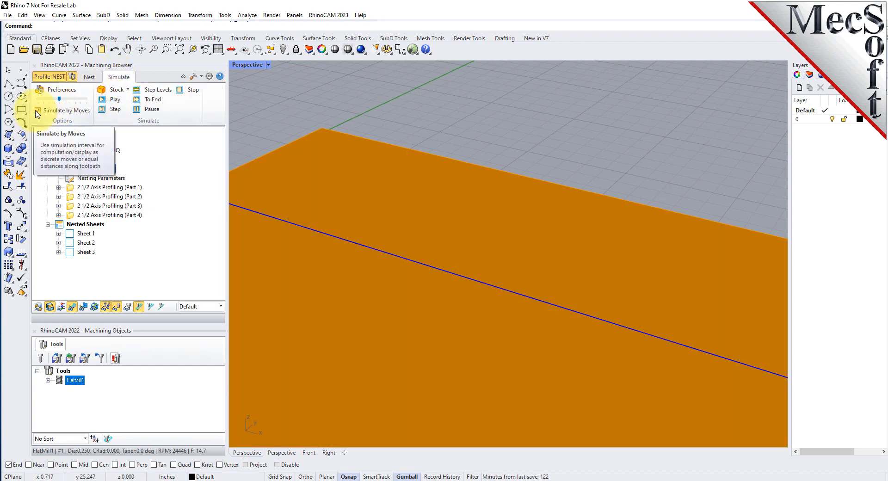
pyautogui.click(116, 100)
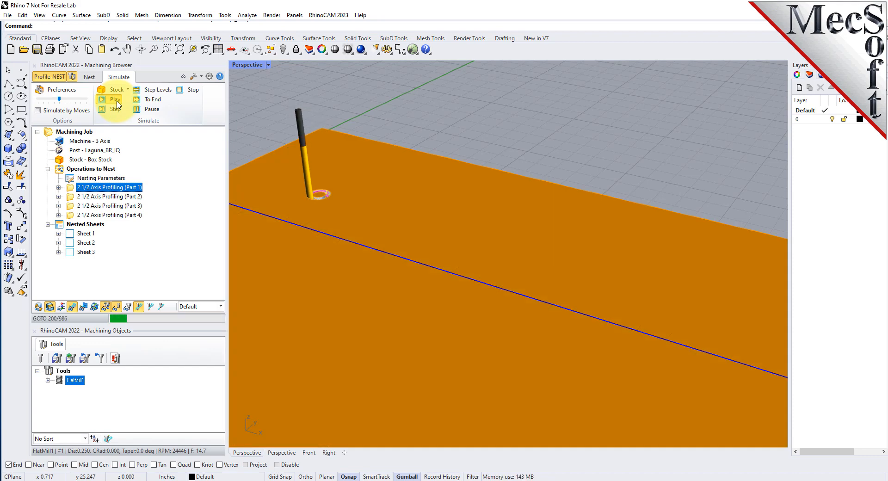
pyautogui.moveTo(59, 98); pyautogui.dragTo(82, 98)
pyautogui.click(83, 99)
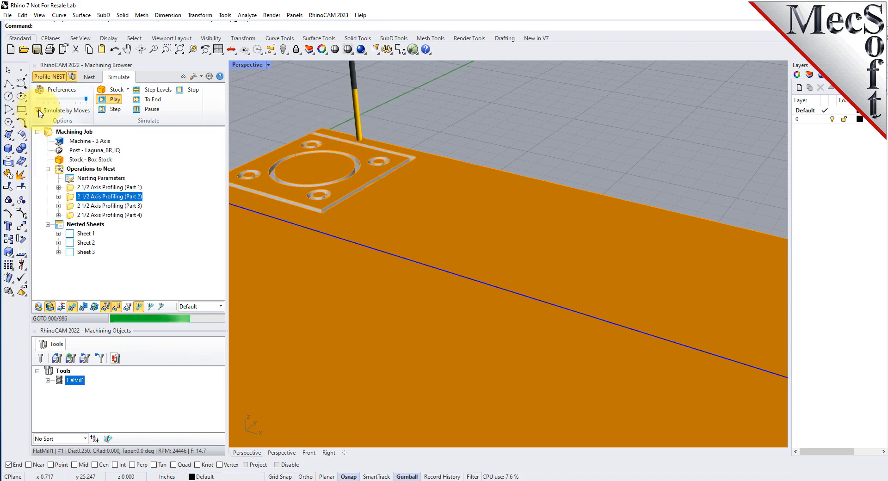
# Examine the simulated profile cuts and bridges around the four parts from the top view
pyautogui.click(235, 54)
pyautogui.click(258, 84)
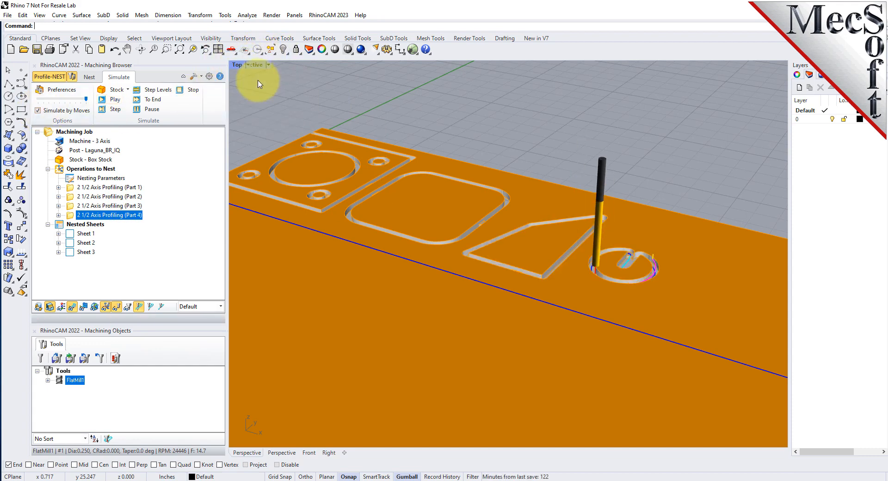
pyautogui.scroll(-5, 413, 307)
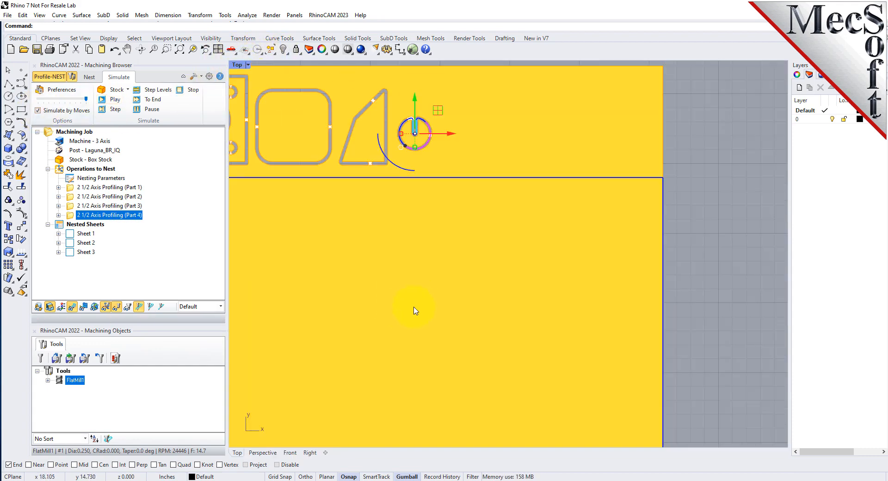
pyautogui.scroll(5, 305, 215)
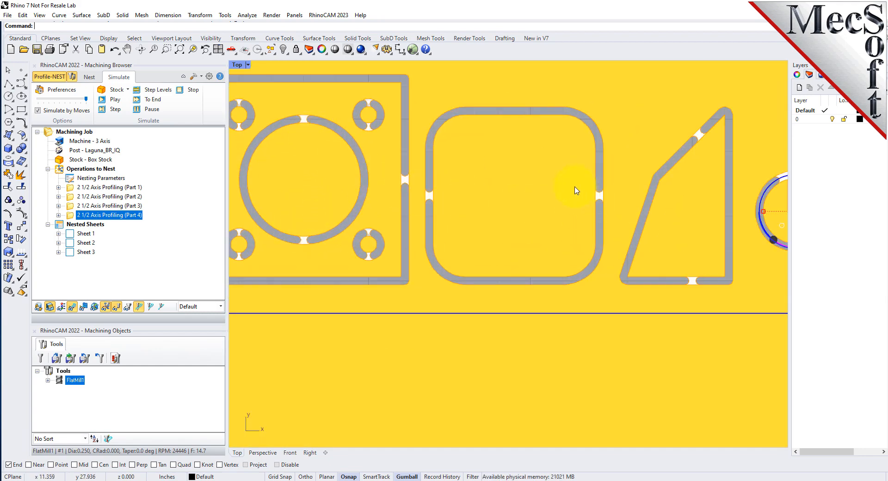
pyautogui.scroll(-4, 474, 232)
pyautogui.scroll(-1, 473, 231)
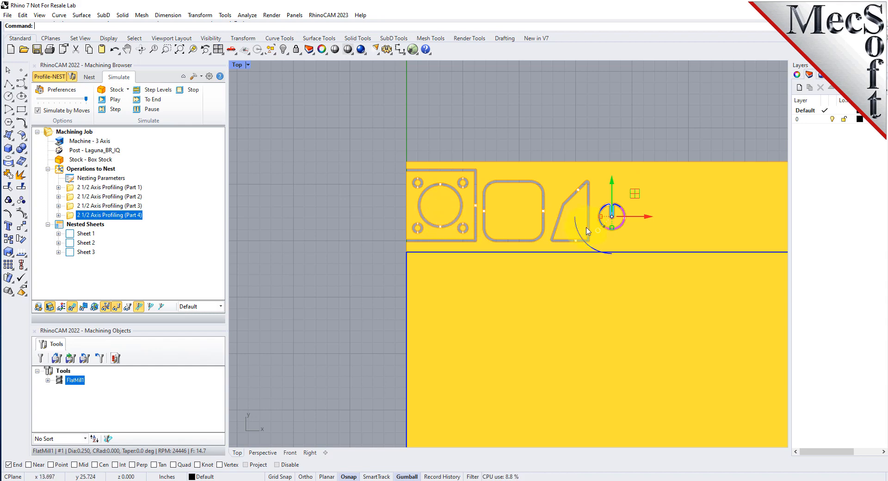
pyautogui.scroll(5, 573, 231)
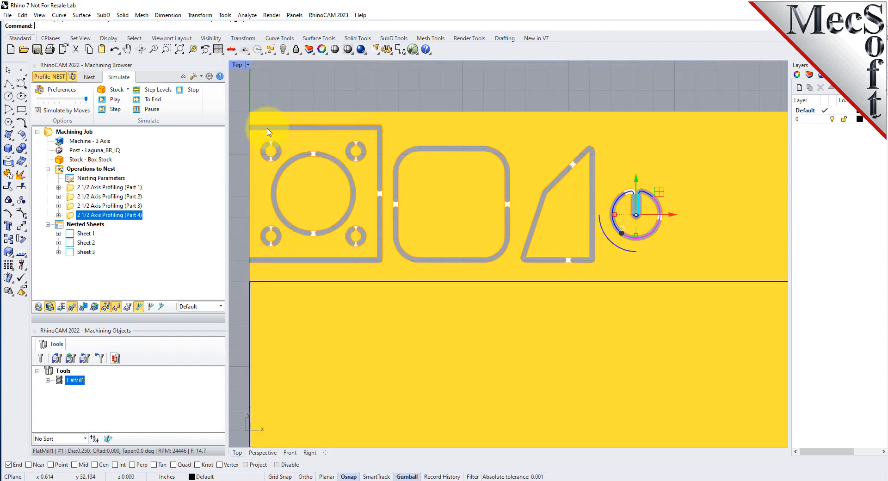
pyautogui.scroll(-2, 279, 140)
pyautogui.scroll(-3, 280, 140)
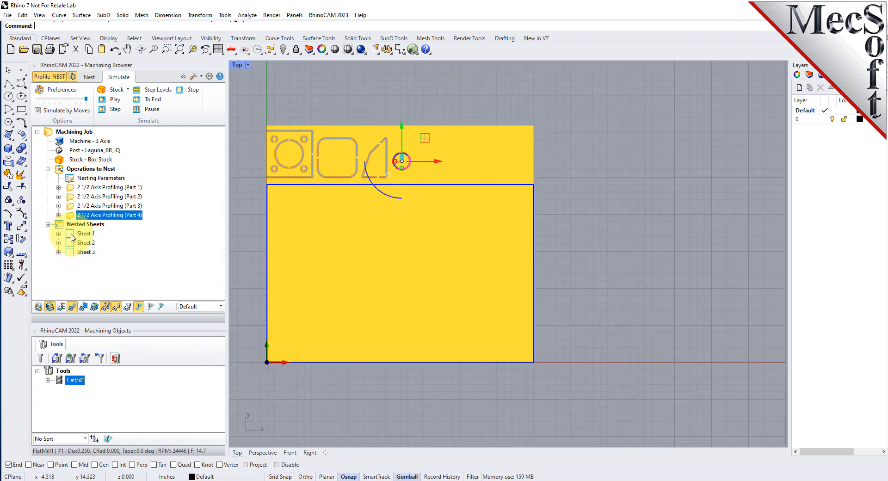
# Simulate the nested toolpaths of Sheet 1 on the box stock and stop the playback
pyautogui.click(71, 235)
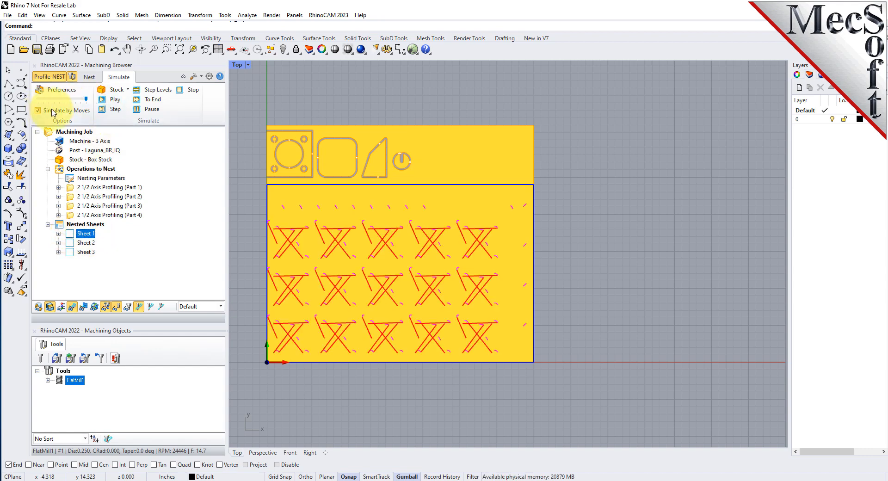
pyautogui.click(116, 99)
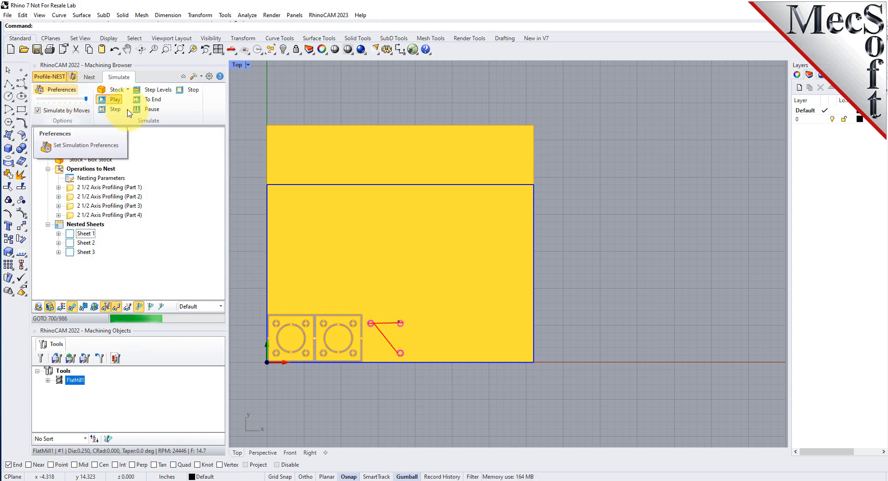
pyautogui.click(194, 91)
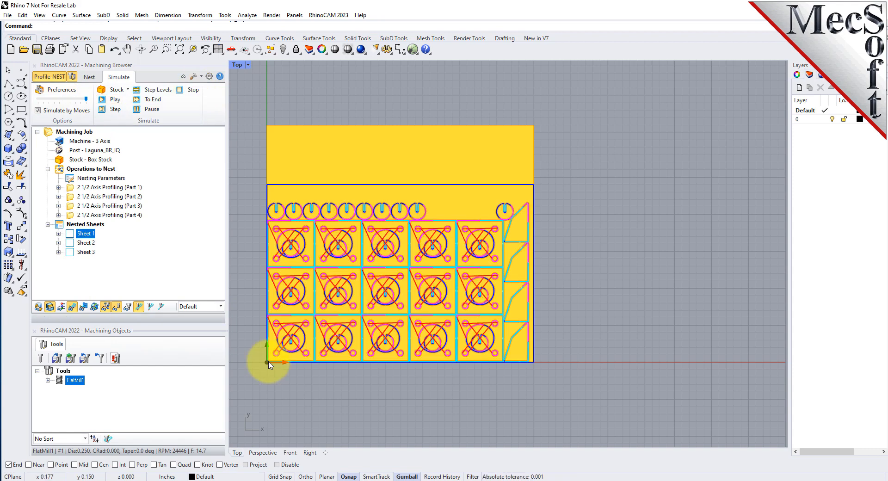
pyautogui.scroll(2, 264, 359)
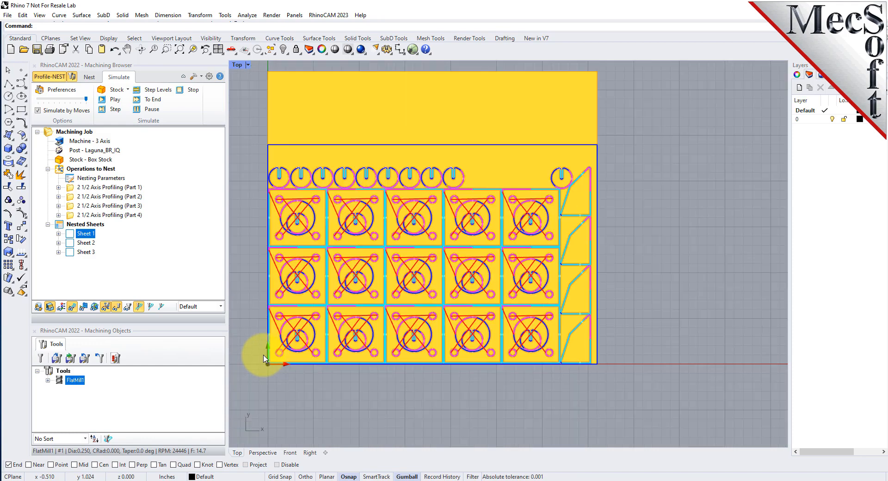
pyautogui.scroll(2, 416, 317)
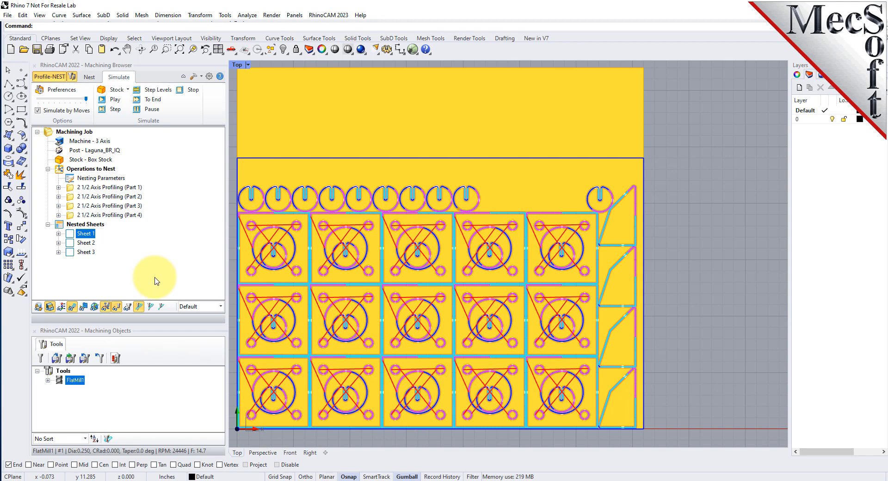
# Define a flat end mill with a tool diameter of 0.125 and a shank diameter of 0.125
pyautogui.click(42, 359)
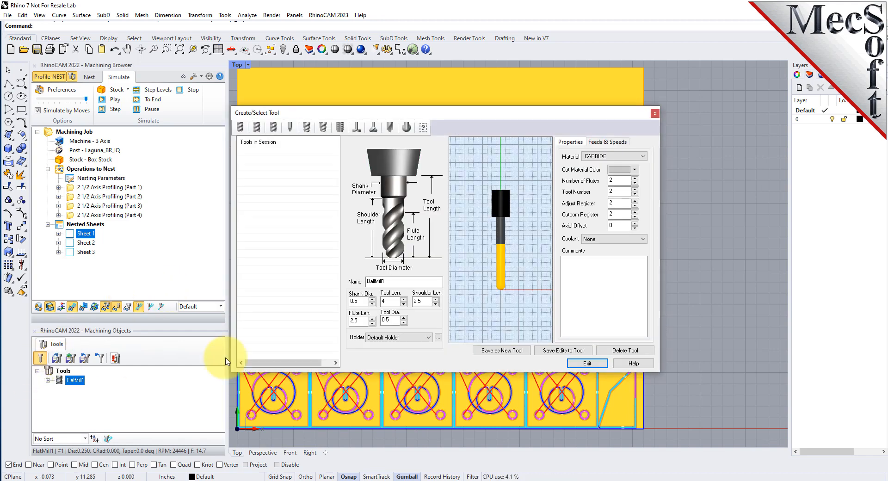
pyautogui.click(257, 128)
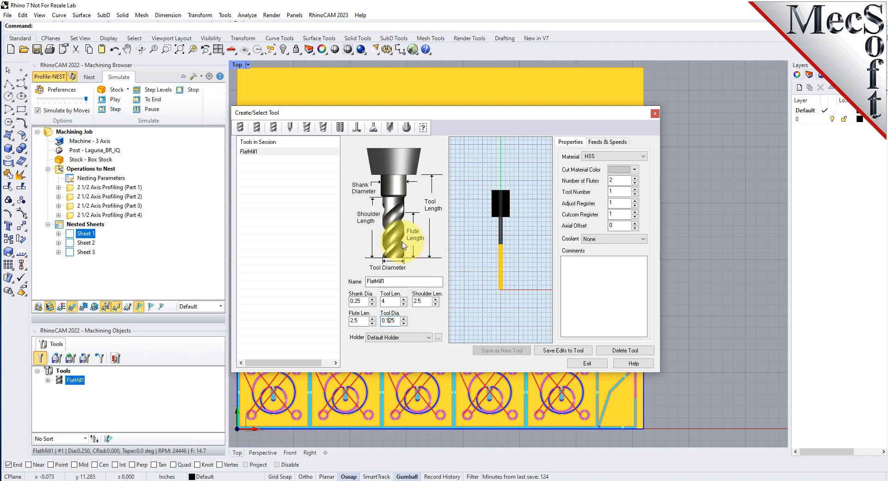
pyautogui.press('Tab')
pyautogui.click(388, 320)
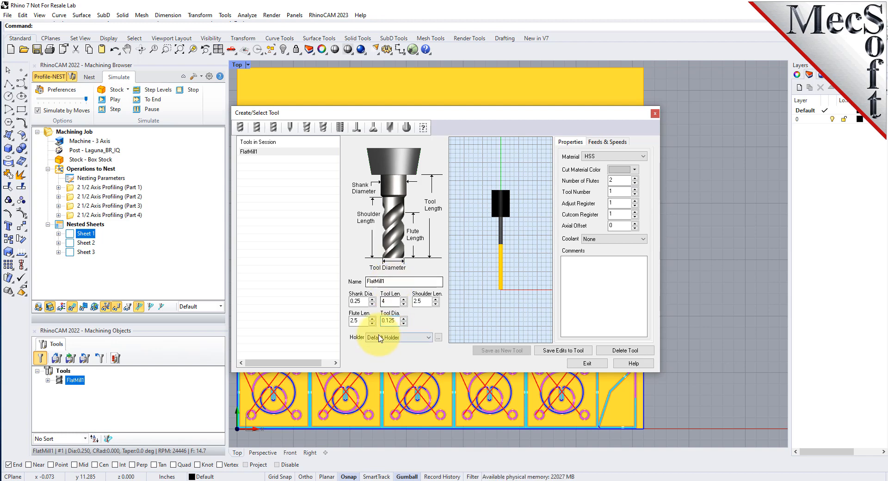
pyautogui.click(367, 300)
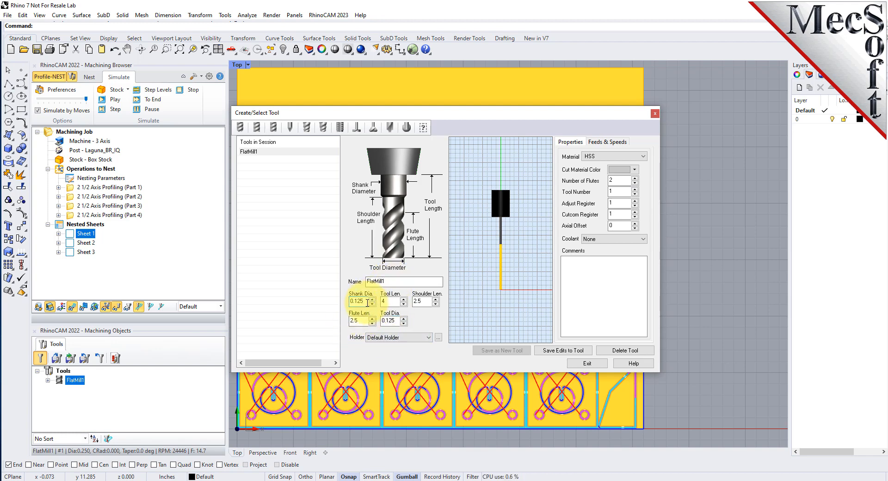
# Name the end mill FlatMill: 0.125 and save it as a new tool with a non-repeated tool number
pyautogui.click(397, 281)
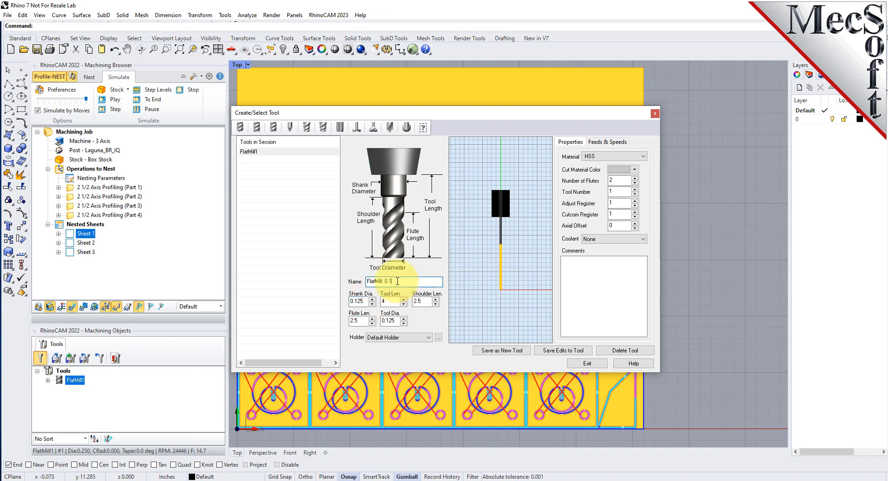
pyautogui.click(501, 350)
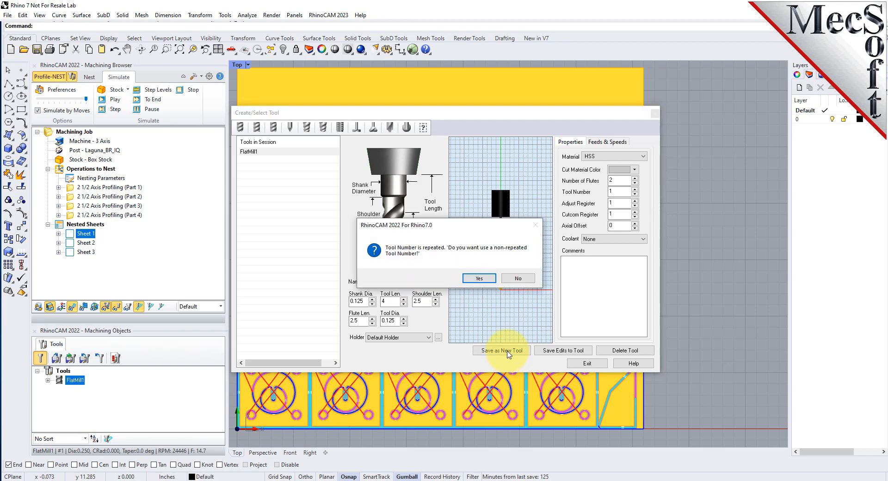
pyautogui.click(481, 281)
pyautogui.click(587, 364)
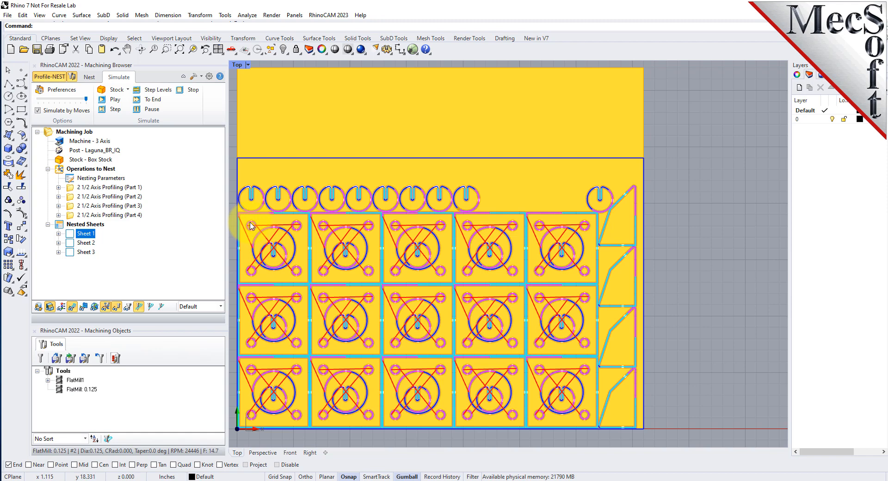
# Assign FlatMill: 0.125 to the Part 1 2 1/2 Axis Profiling operation and generate its toolpath
pyautogui.click(63, 390)
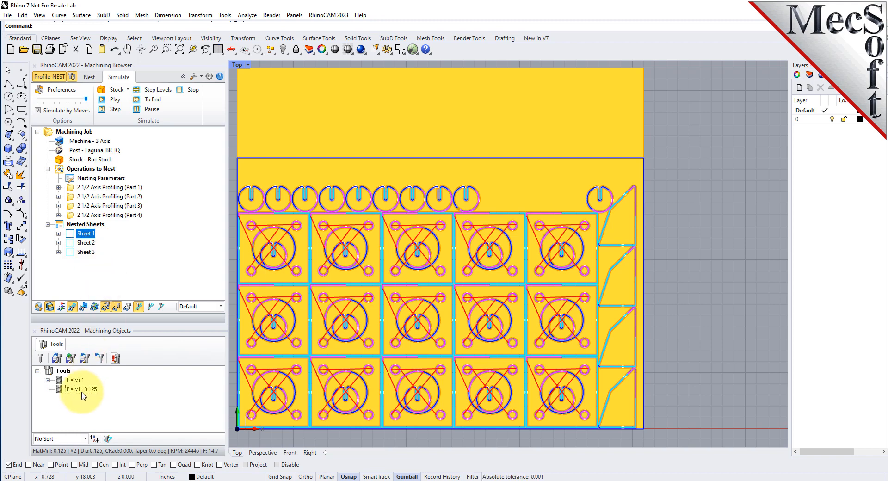
pyautogui.click(58, 188)
pyautogui.click(98, 205)
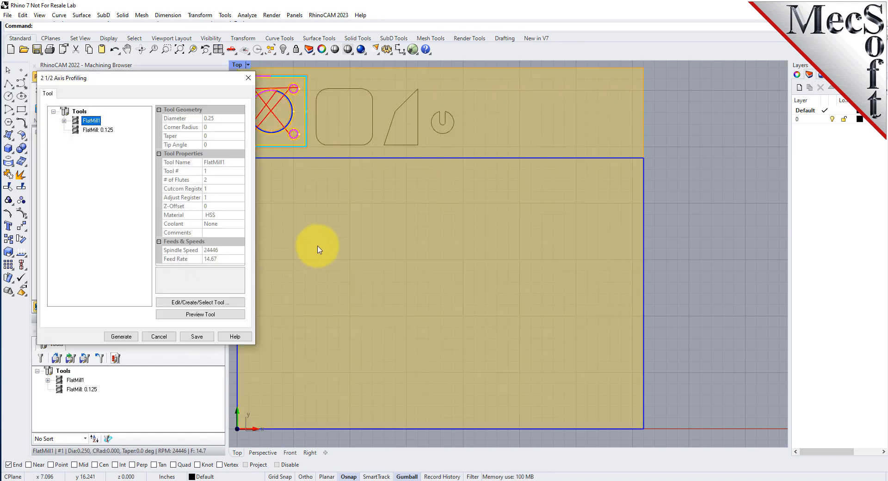
pyautogui.click(97, 129)
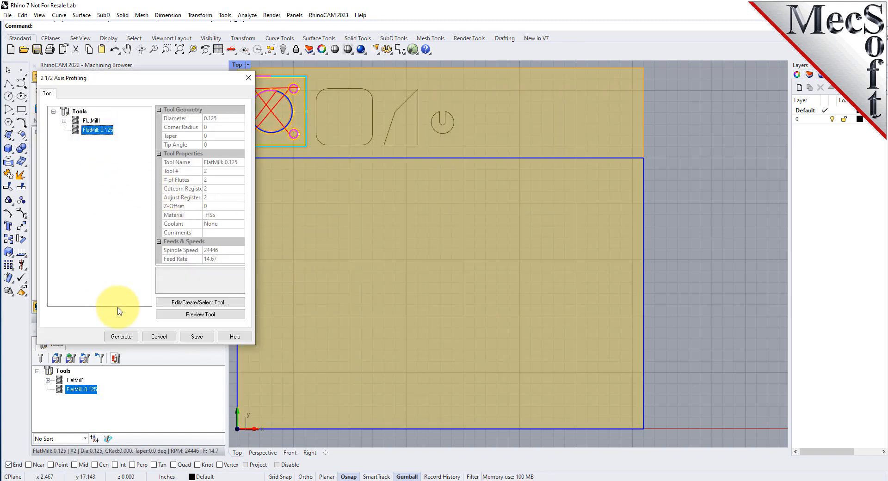
pyautogui.click(121, 337)
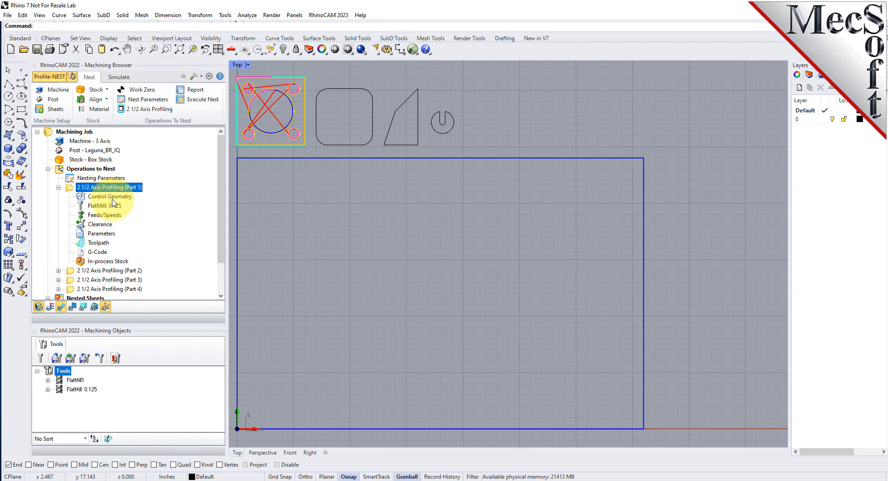
pyautogui.click(59, 188)
# Regenerate the Nested Sheets with the changed Part 1 tool
pyautogui.click(93, 225)
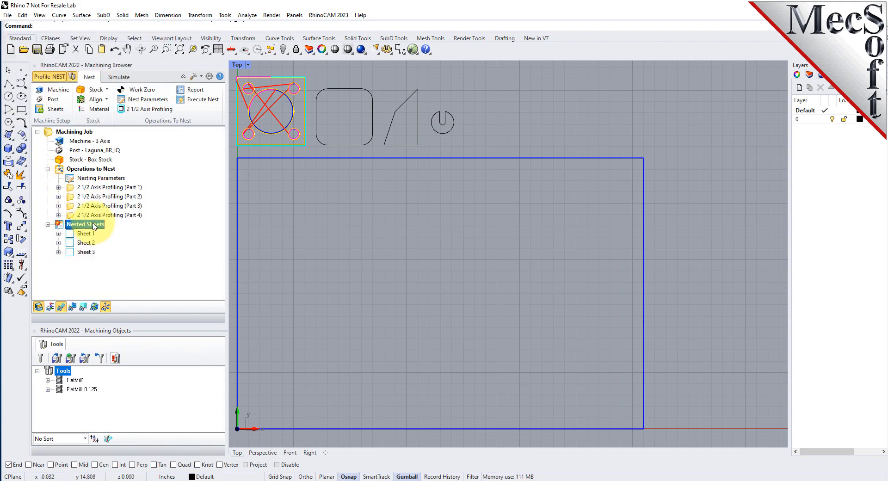
pyautogui.rightClick(94, 225)
pyautogui.click(123, 237)
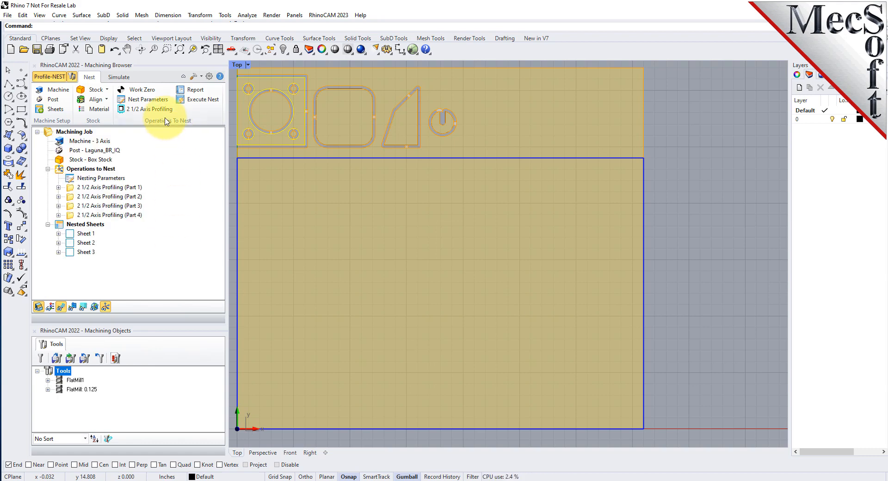
# Estimate the number of sheets, update the sheet count, and execute the nest with the current nesting parameters
pyautogui.click(148, 99)
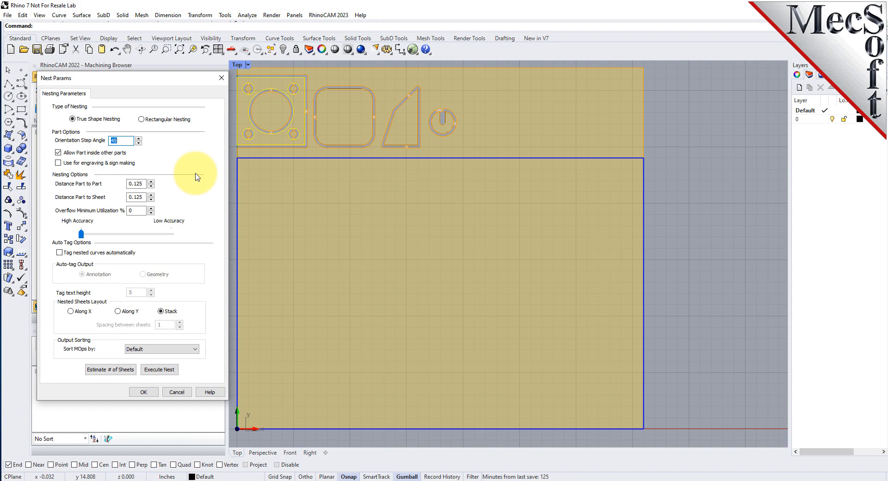
pyautogui.click(110, 369)
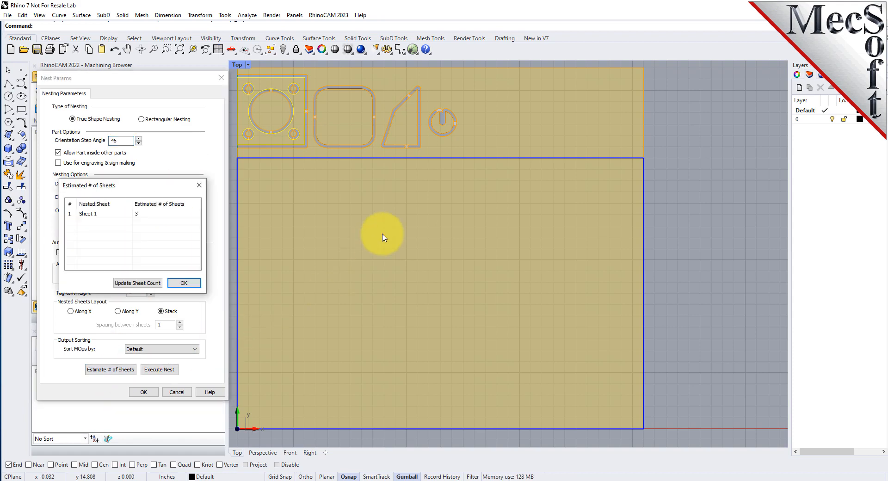
pyautogui.click(135, 283)
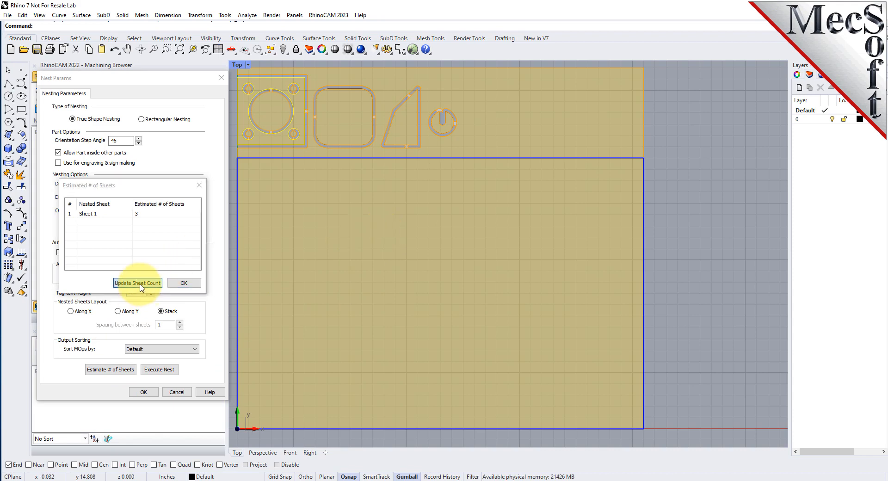
pyautogui.click(493, 278)
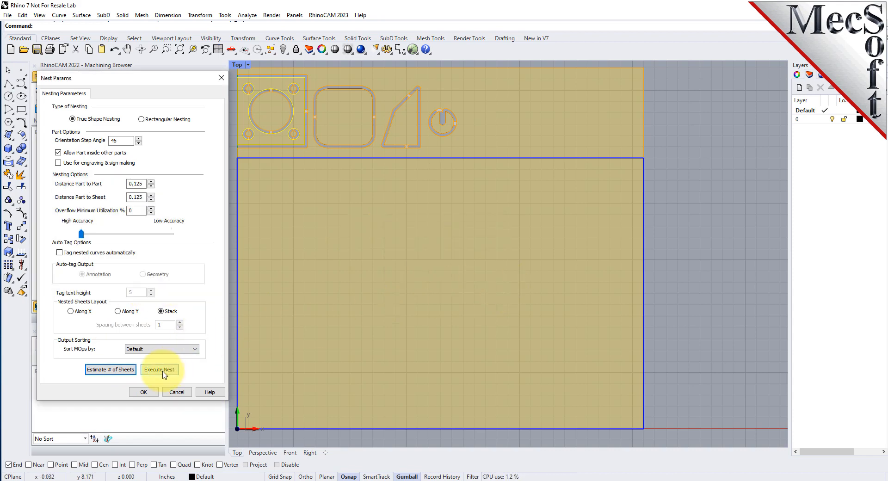
pyautogui.click(160, 369)
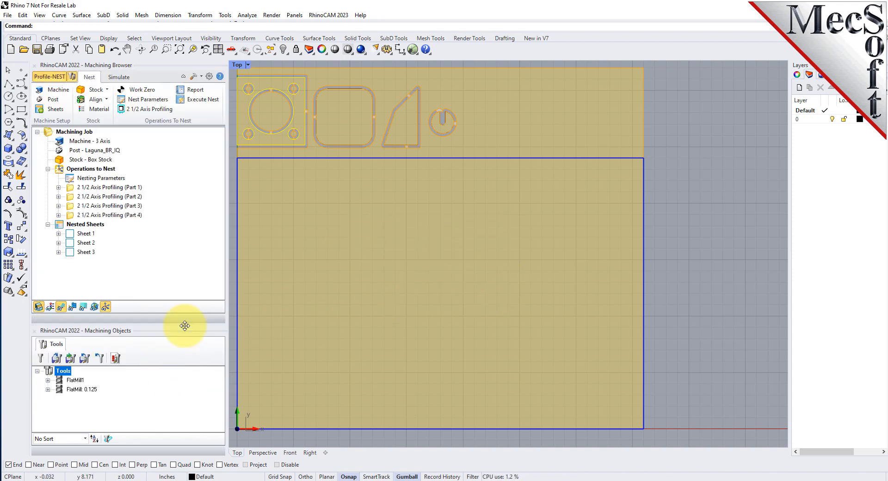
# Review the nested layouts of the sheets and check the current nesting parameters
pyautogui.click(70, 235)
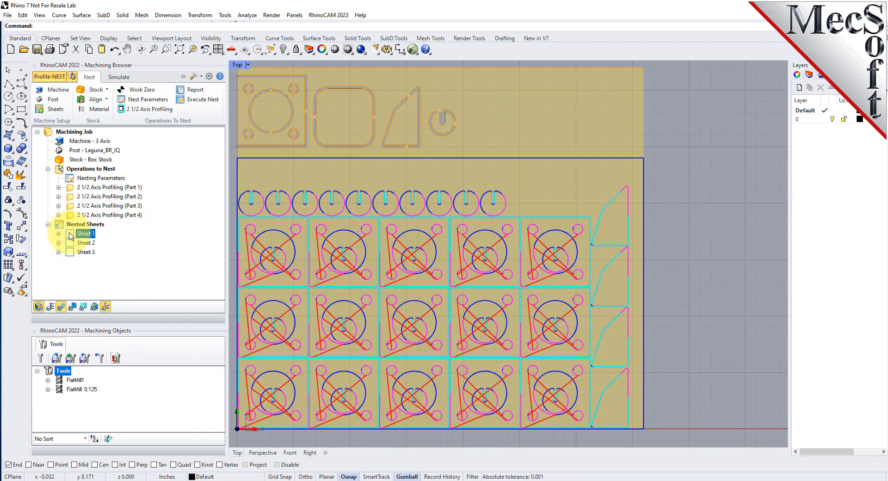
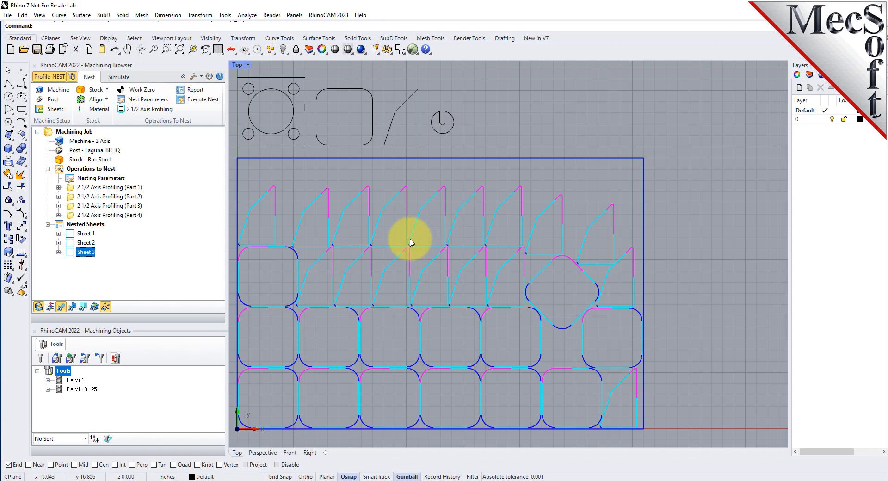
pyautogui.click(155, 101)
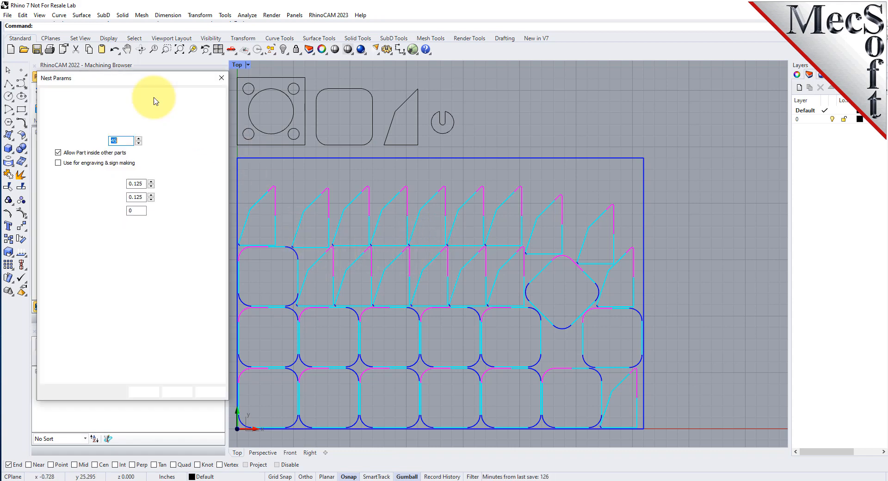
pyautogui.click(144, 391)
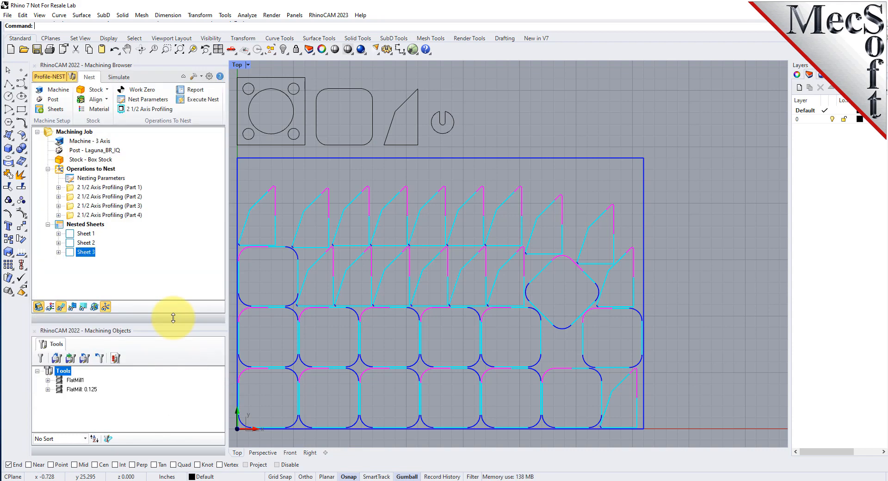
pyautogui.click(88, 224)
pyautogui.rightClick(97, 227)
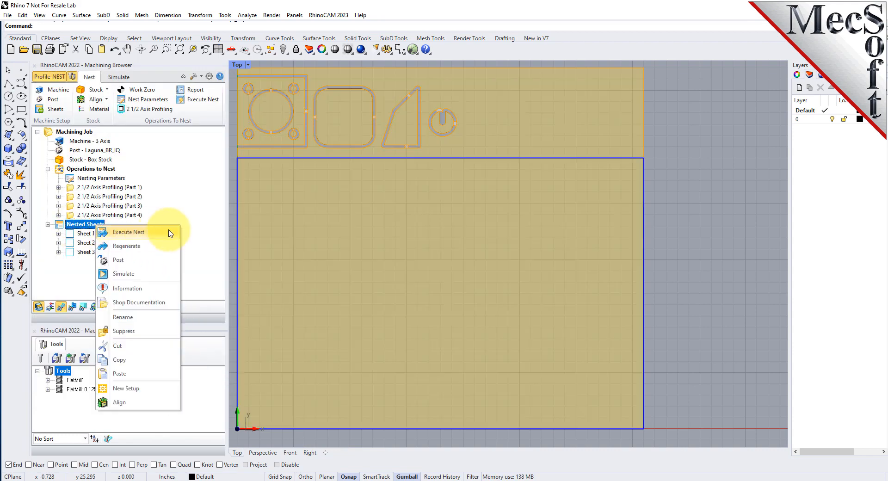
pyautogui.click(198, 190)
pyautogui.click(151, 277)
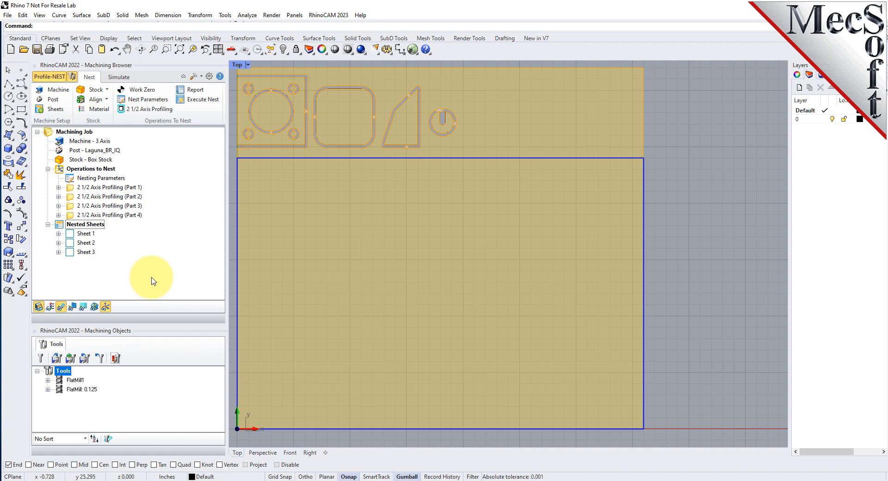
# Expand the list of operations under Sheet 1 and hide the Machining Objects browser to make room
pyautogui.click(62, 235)
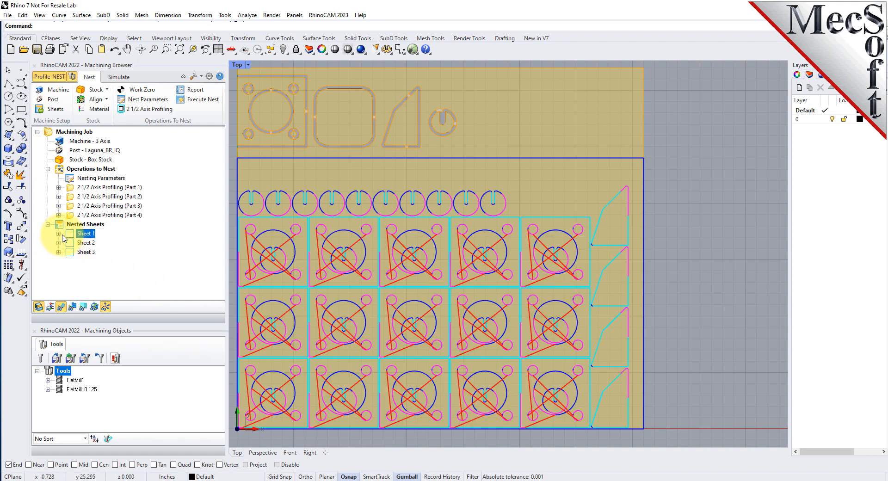
pyautogui.click(59, 234)
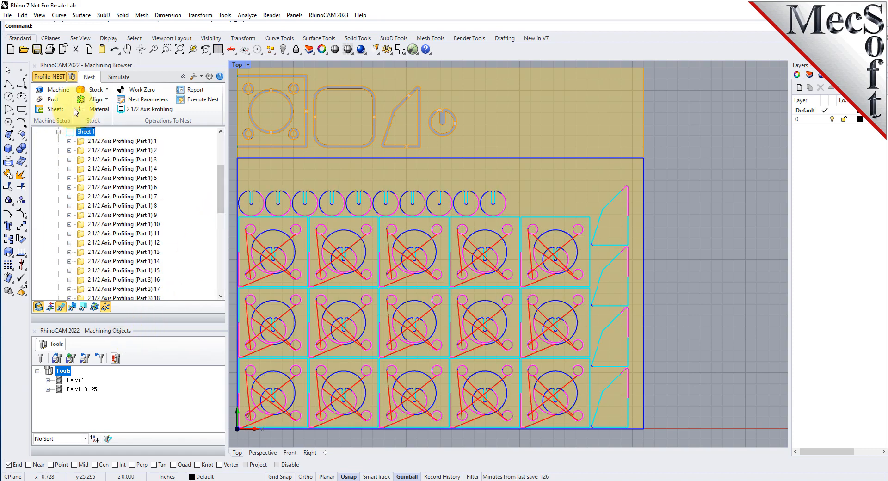
pyautogui.click(71, 77)
pyautogui.moveTo(222, 210)
pyautogui.mouseDown()
pyautogui.moveTo(227, 282)
pyautogui.moveTo(236, 94)
pyautogui.moveTo(239, 185)
pyautogui.moveTo(227, 199)
pyautogui.mouseUp()
# Display the toolpaths of 2 1/2 Axis Profiling (Part 1) instances 1 to 7 on Sheet 1, one by one
pyautogui.click(95, 142)
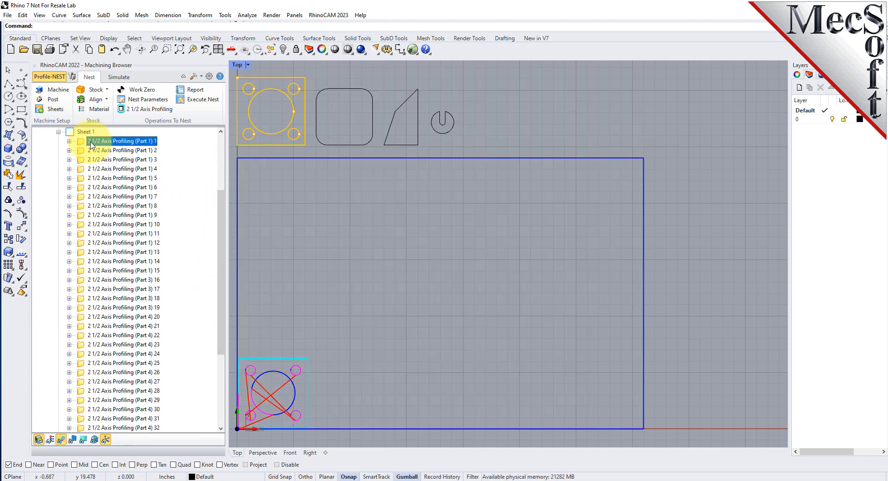
pyautogui.click(100, 151)
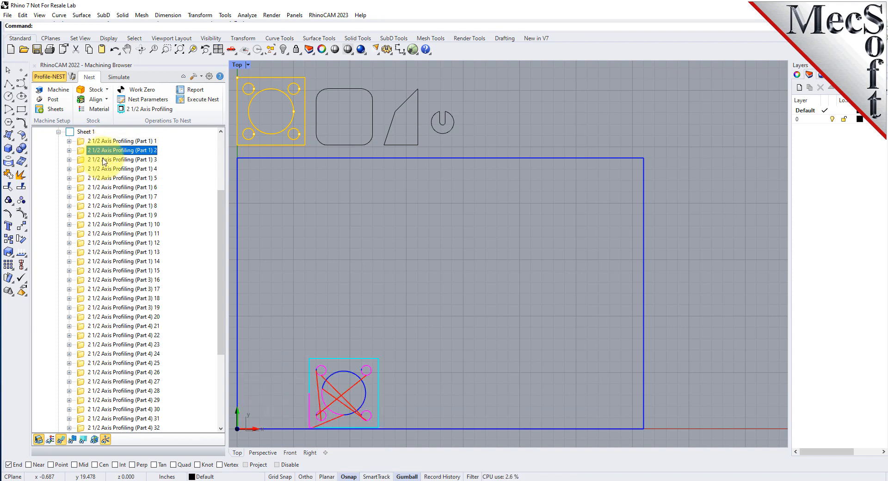
pyautogui.click(102, 160)
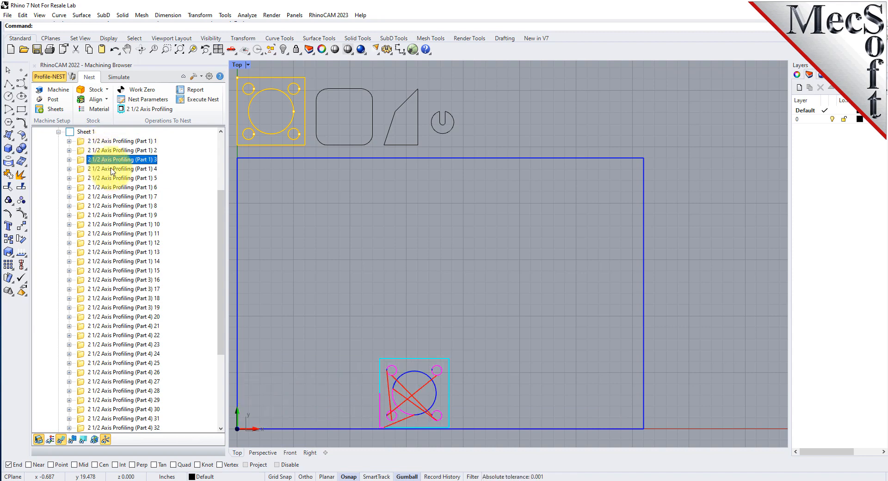
pyautogui.click(106, 170)
pyautogui.click(110, 179)
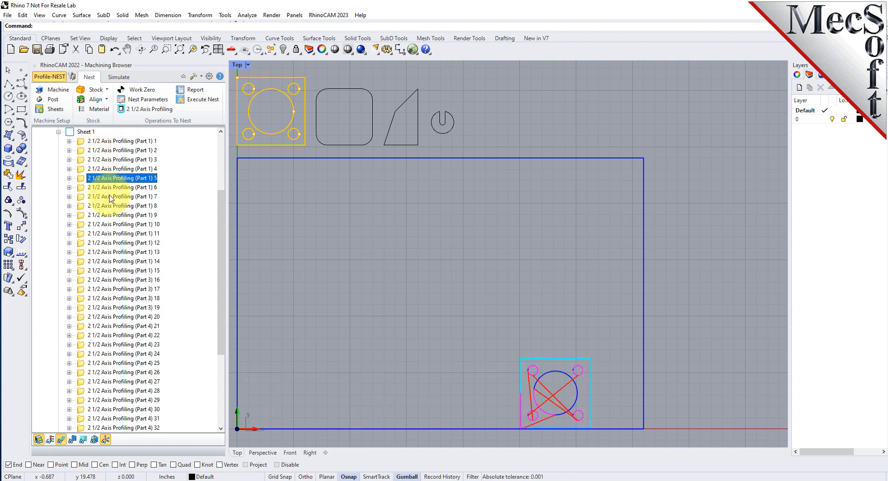
pyautogui.click(108, 188)
pyautogui.click(107, 198)
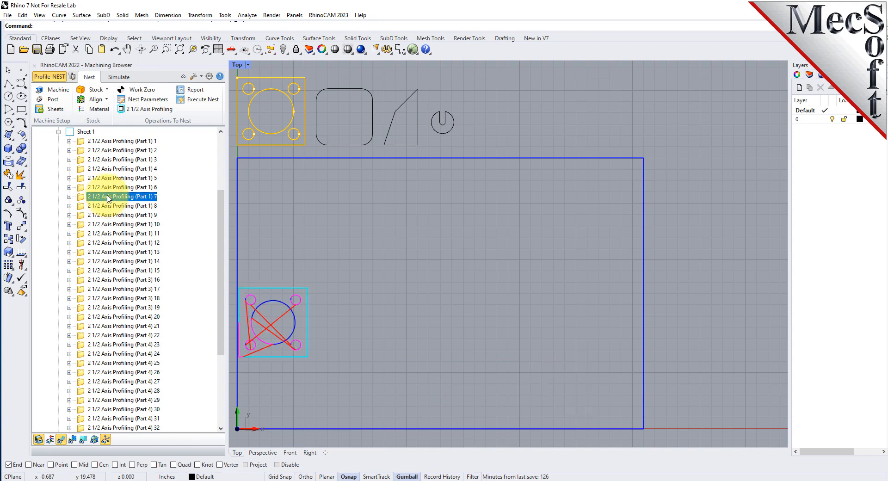
# Inspect the tool and settings of 2 1/2 Axis Profiling (Part 1) 8, and collapse it and Sheet 1
pyautogui.click(71, 205)
pyautogui.click(69, 206)
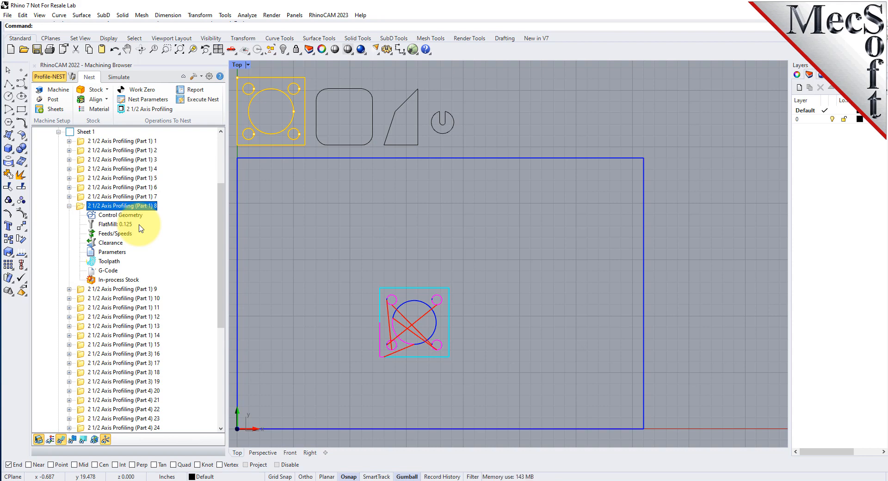
pyautogui.click(69, 206)
pyautogui.scroll(4, 208, 203)
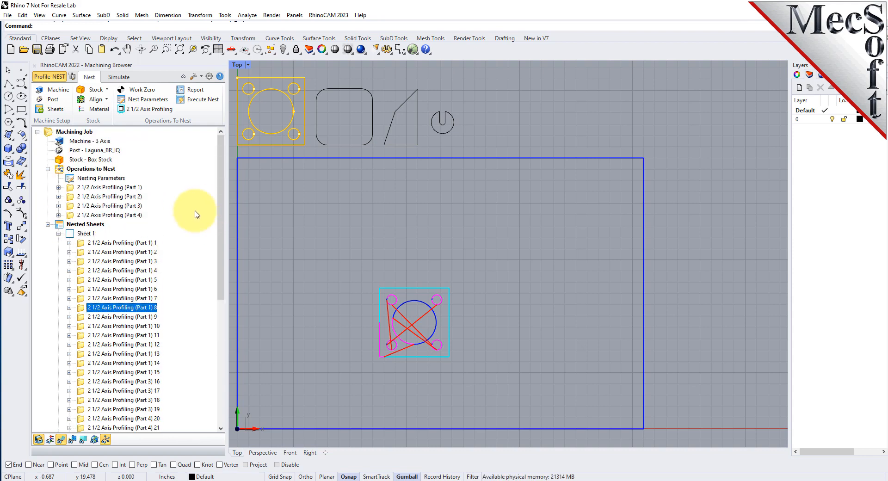
pyautogui.click(59, 234)
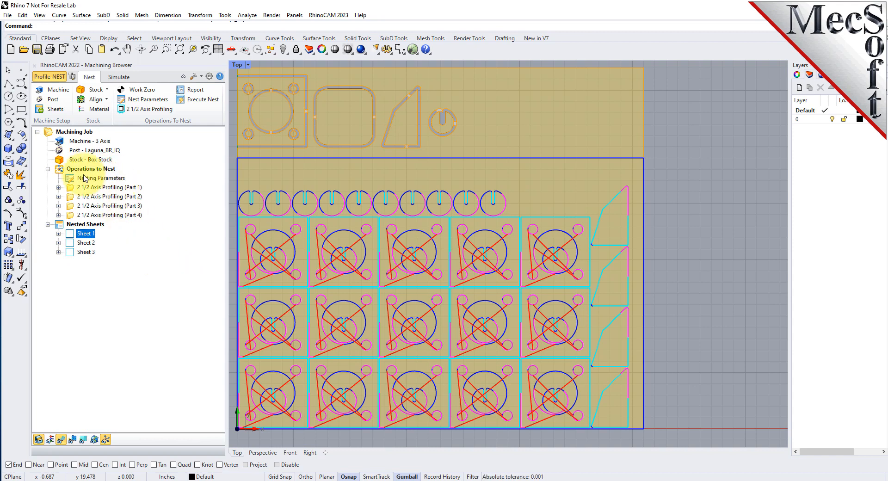
# Check the tool, feed and machining time information for all Operations to Nest and dismiss it
pyautogui.click(98, 170)
pyautogui.rightClick(98, 170)
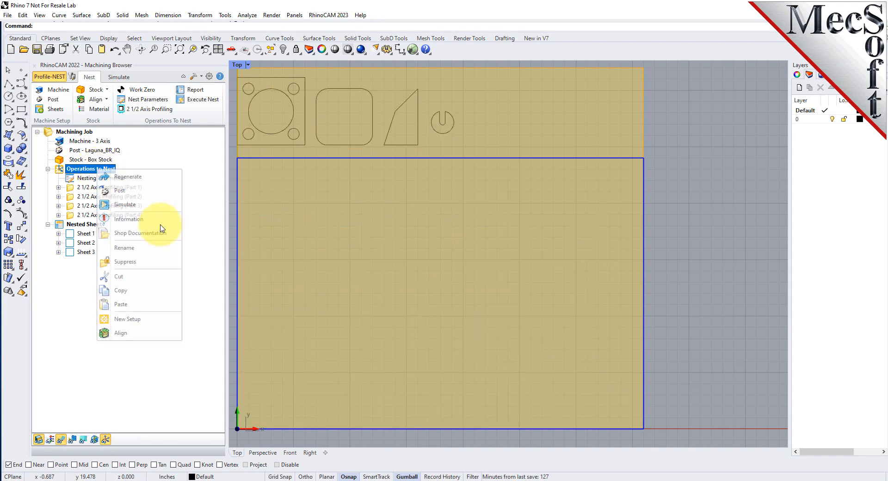
pyautogui.click(132, 219)
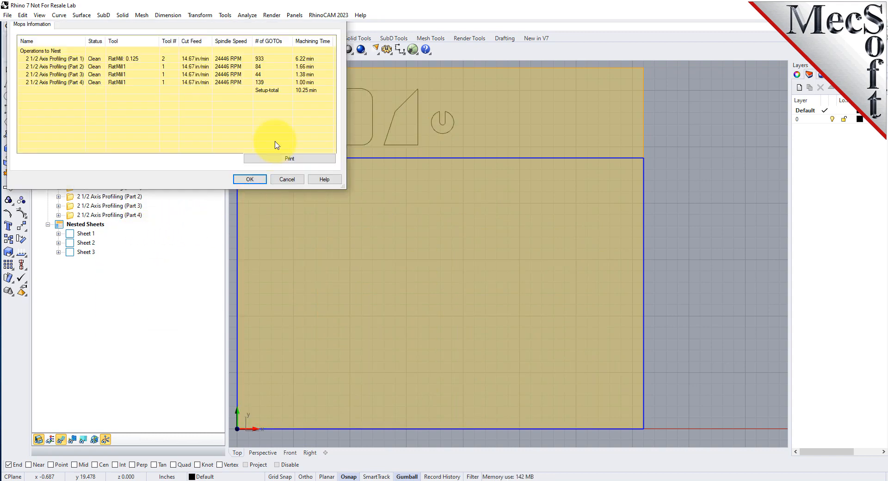
pyautogui.click(286, 179)
# Review the machining information for the Nested Sheets in an enlarged window, from Sheet 1 through the setup total, and close it
pyautogui.click(88, 234)
pyautogui.click(101, 226)
pyautogui.rightClick(101, 225)
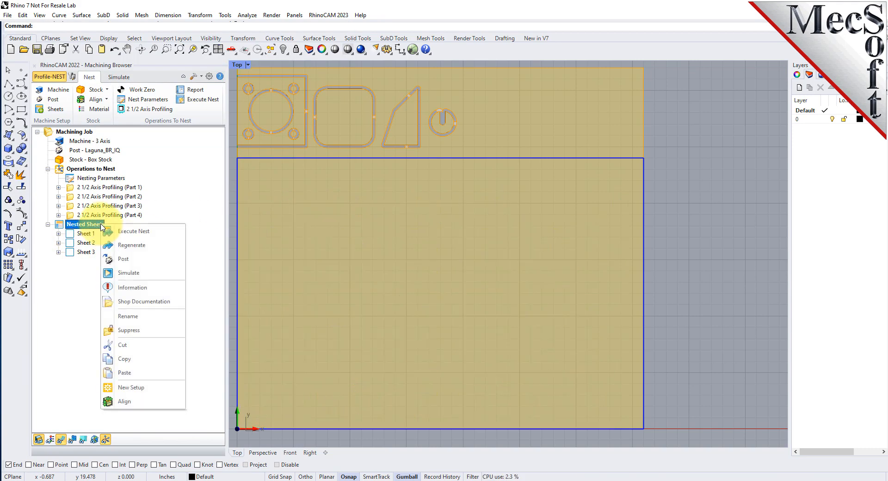
pyautogui.click(149, 290)
pyautogui.moveTo(214, 189); pyautogui.dragTo(231, 445)
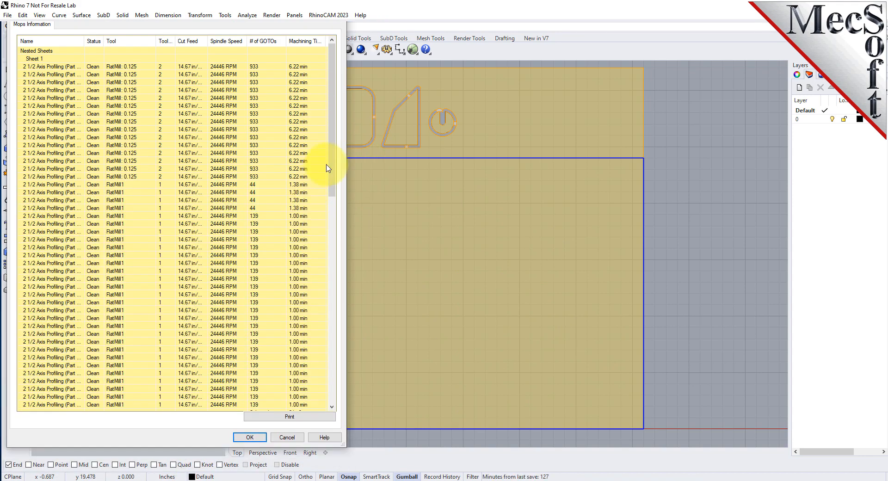
pyautogui.moveTo(333, 96); pyautogui.dragTo(333, 316)
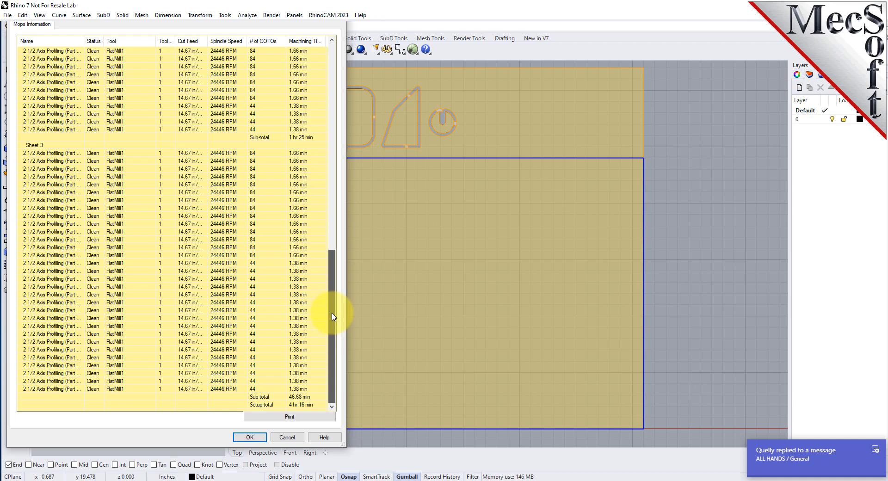
pyautogui.moveTo(333, 317); pyautogui.dragTo(341, 61)
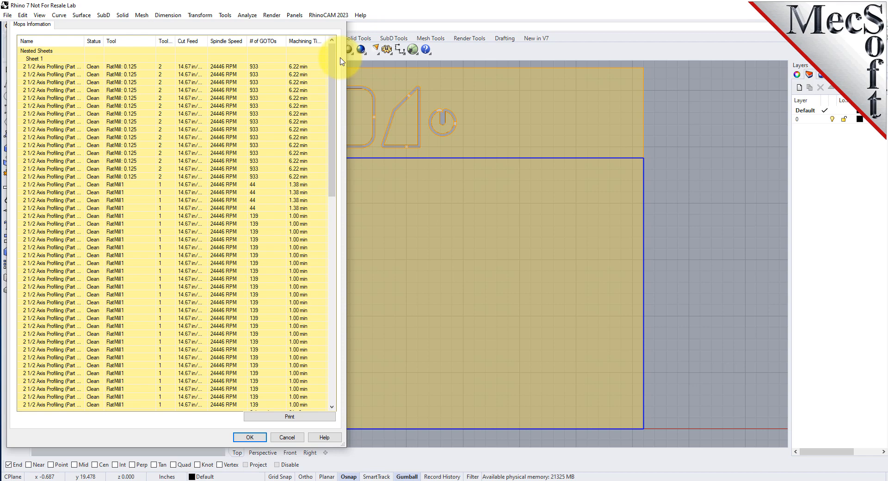
pyautogui.click(336, 8)
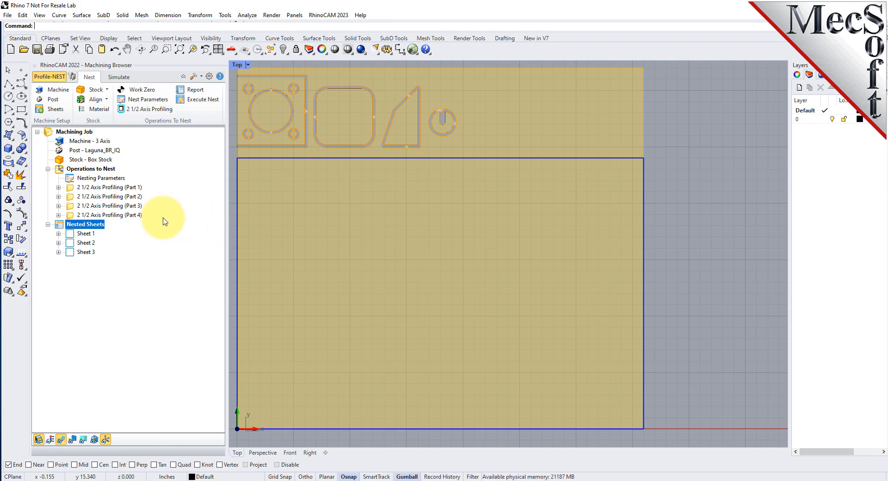
pyautogui.click(108, 170)
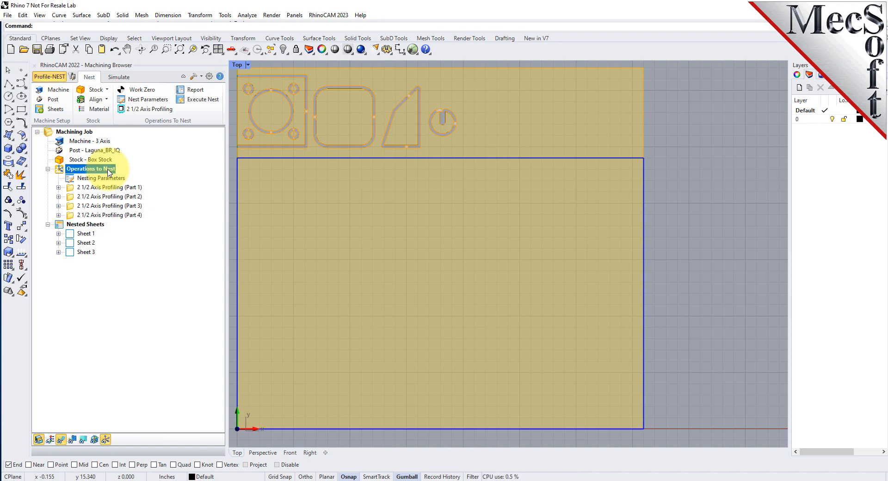
pyautogui.rightClick(109, 173)
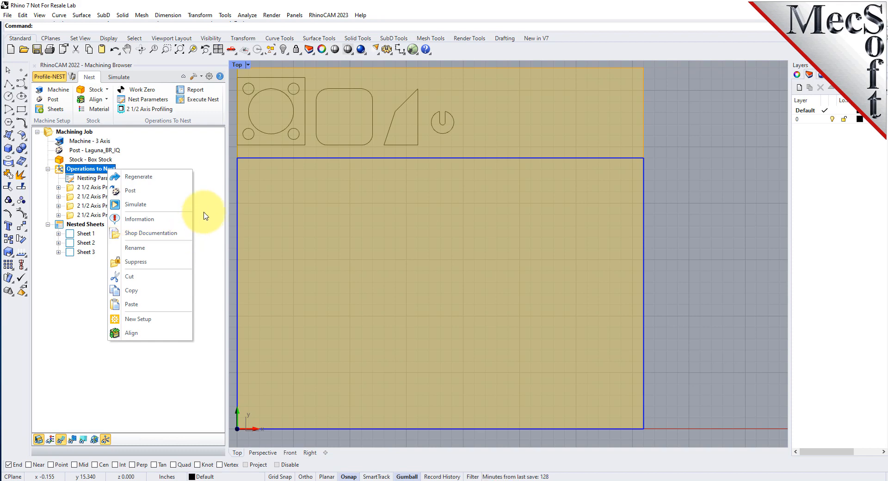
pyautogui.click(207, 147)
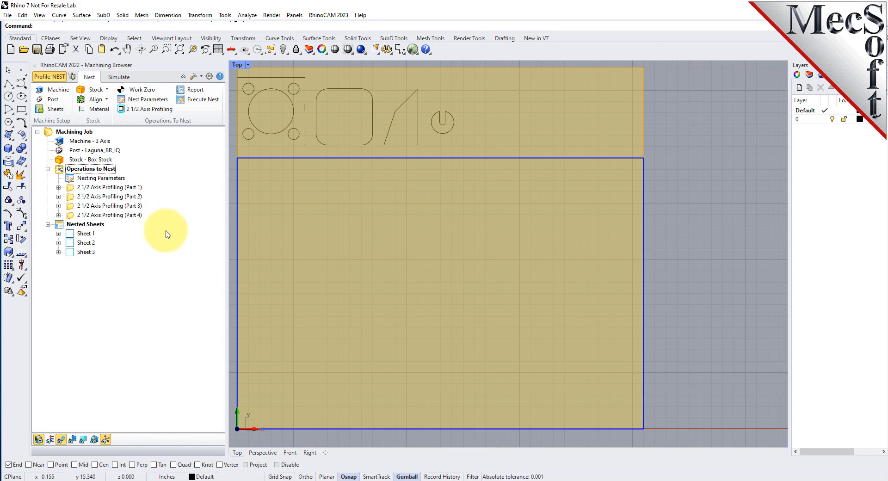
pyautogui.click(109, 172)
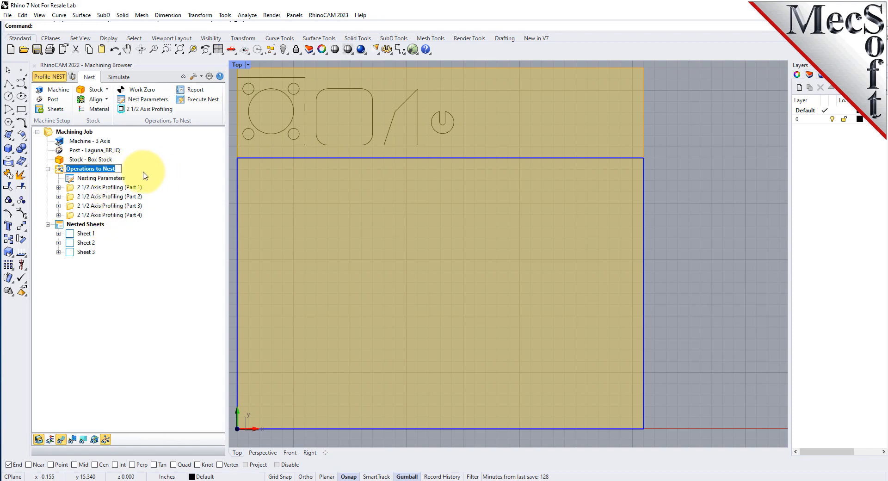
pyautogui.rightClick(104, 169)
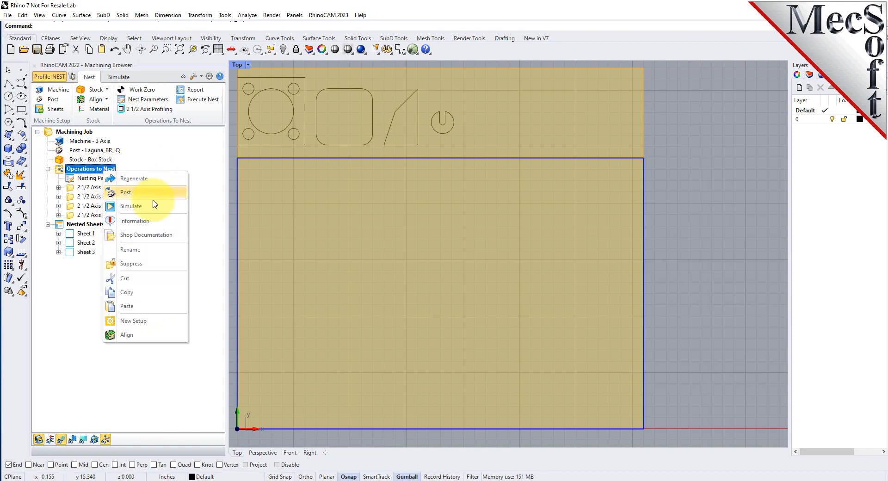
pyautogui.click(207, 213)
pyautogui.click(133, 254)
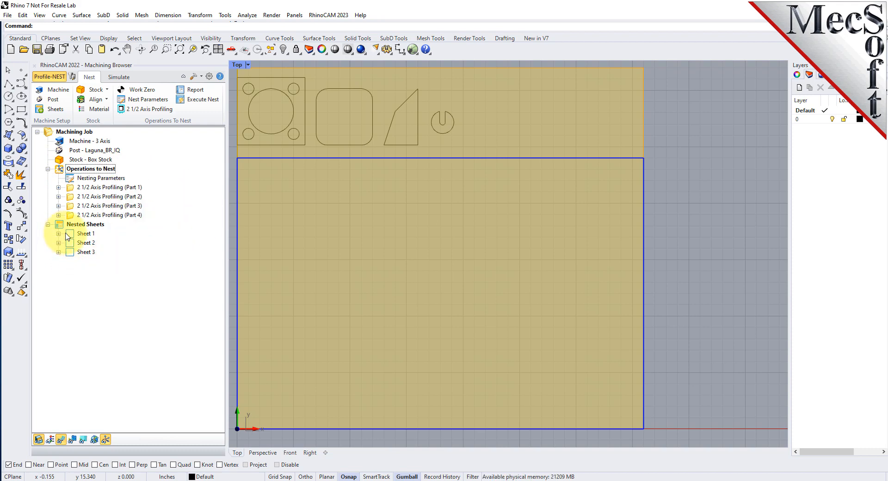
pyautogui.click(86, 234)
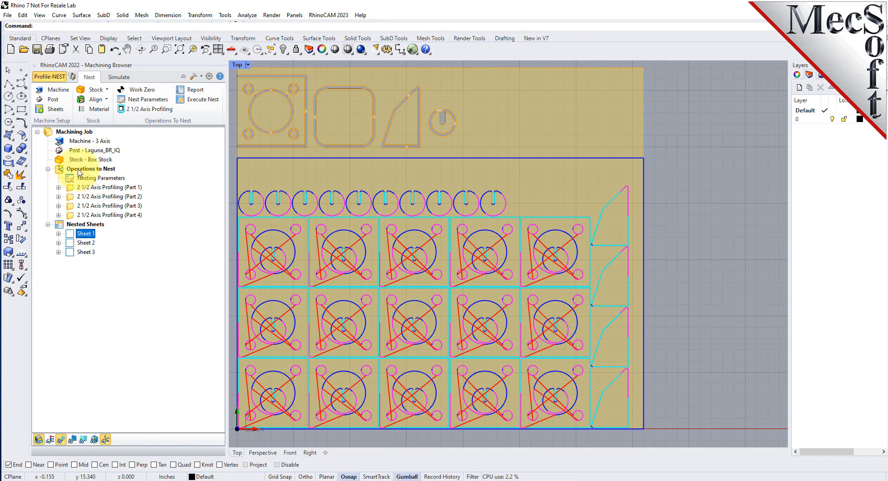
# Post the Operations to Nest with Laguna_BR_IQ as Profile-NESTQuickStartGuide_Operations to Nest.nc and close the resulting G-code listing
pyautogui.click(109, 169)
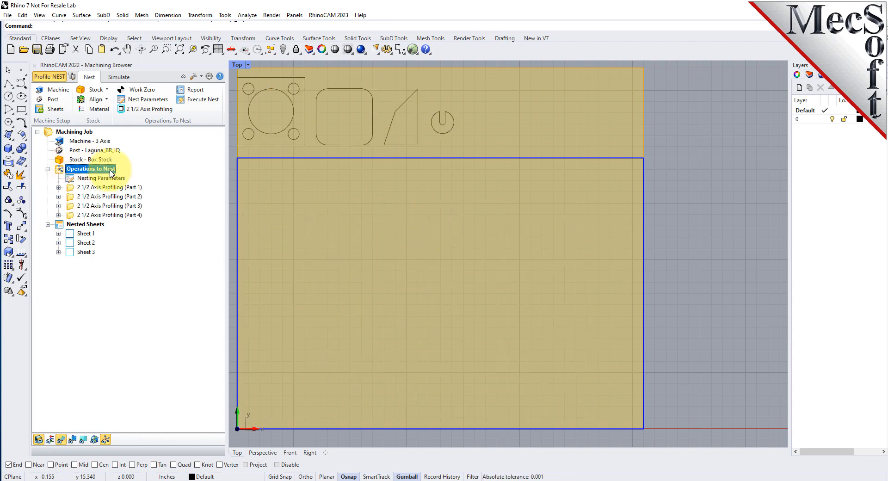
pyautogui.rightClick(111, 173)
pyautogui.click(154, 197)
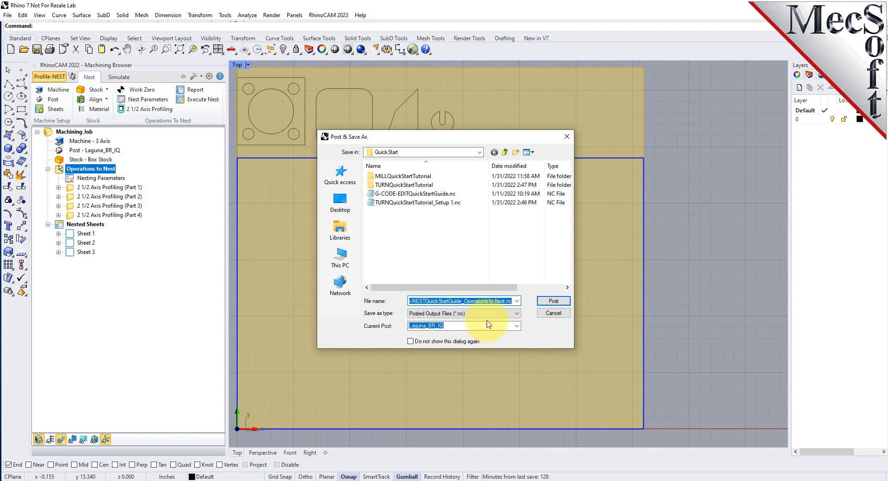
pyautogui.click(557, 302)
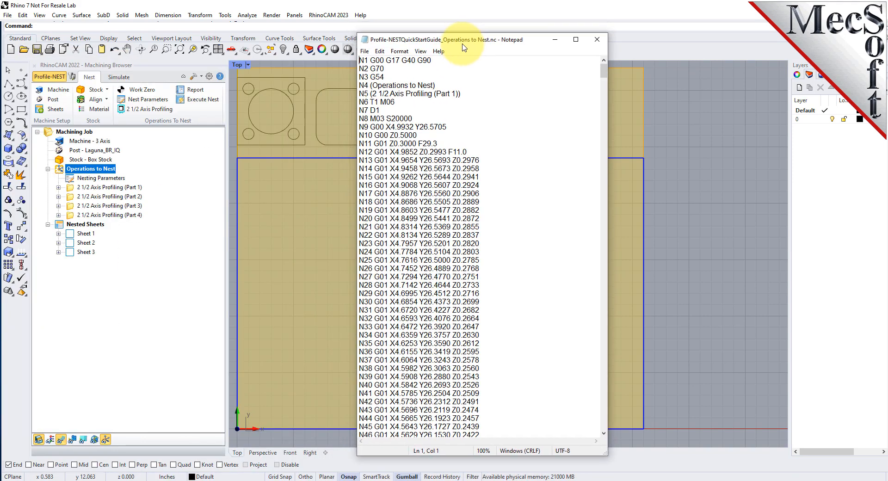
pyautogui.moveTo(463, 45); pyautogui.dragTo(463, 50)
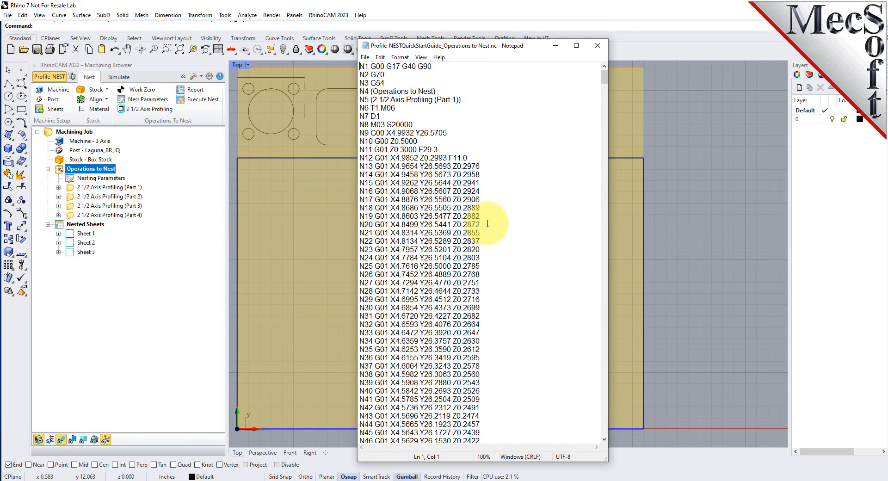
pyautogui.click(597, 45)
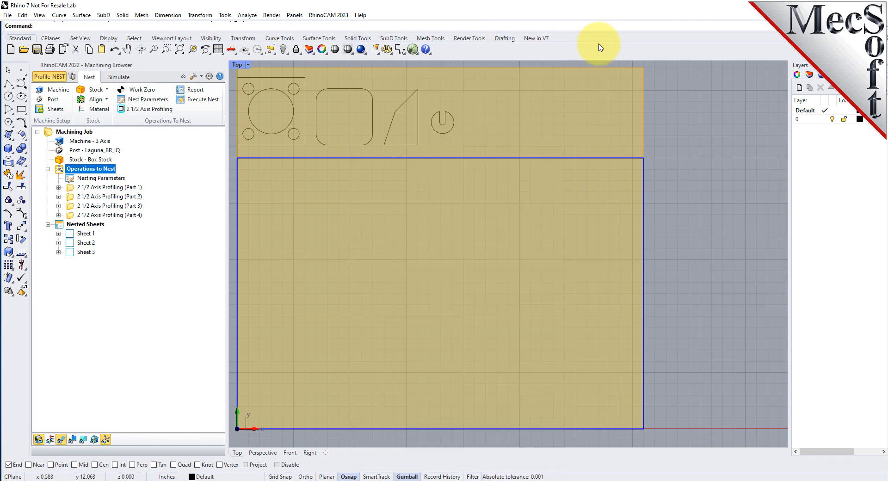
# Post only nested Sheet 1 as Profile-NESTQuickStartGuide_Sheet 1.nc, look through the G-code to its end, and close the listing
pyautogui.click(71, 190)
pyautogui.click(72, 197)
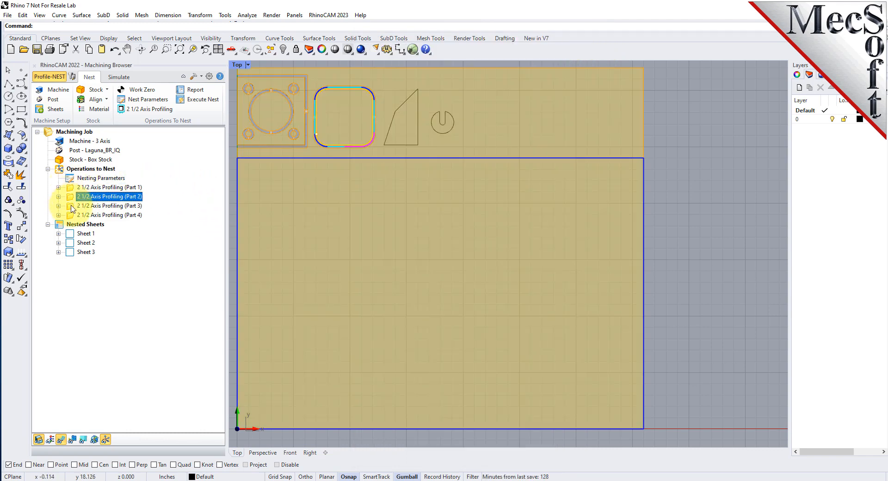
pyautogui.click(81, 234)
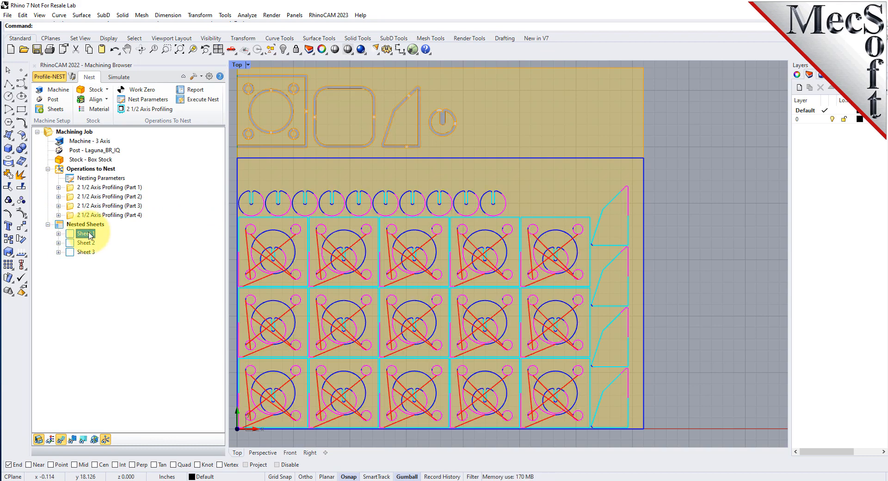
pyautogui.rightClick(89, 234)
pyautogui.click(111, 253)
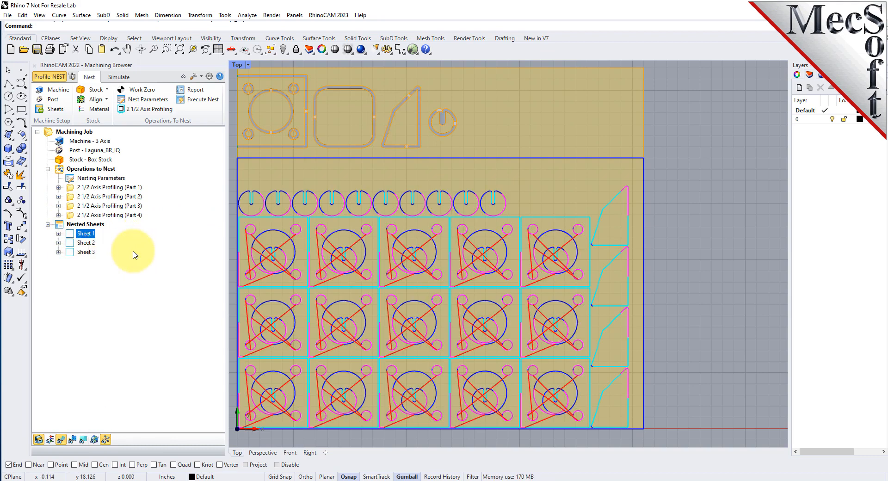
pyautogui.click(554, 302)
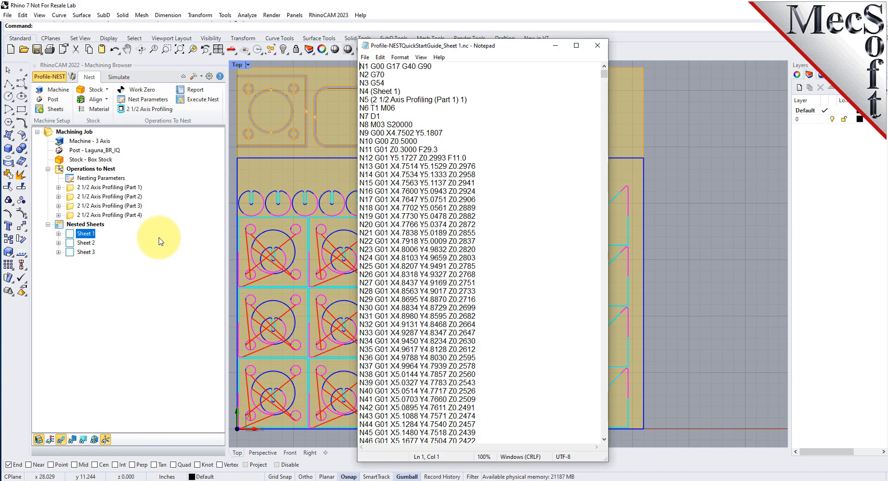
pyautogui.moveTo(604, 74); pyautogui.dragTo(618, 458)
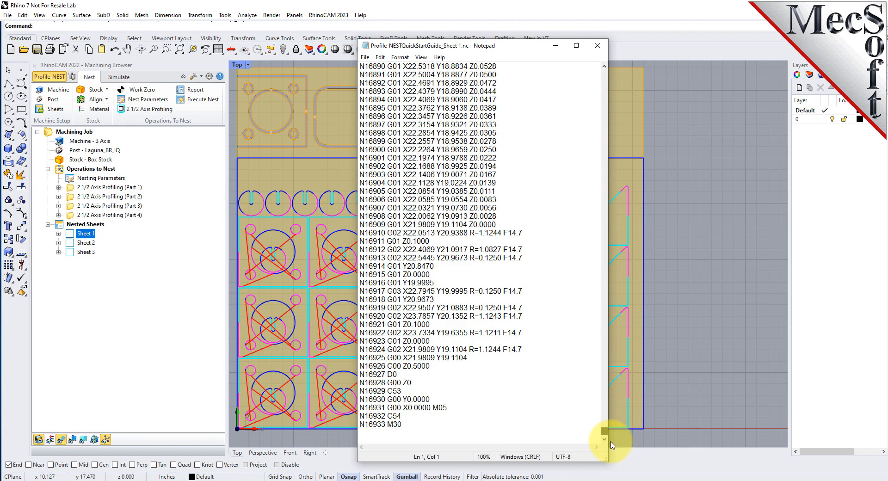
pyautogui.click(597, 45)
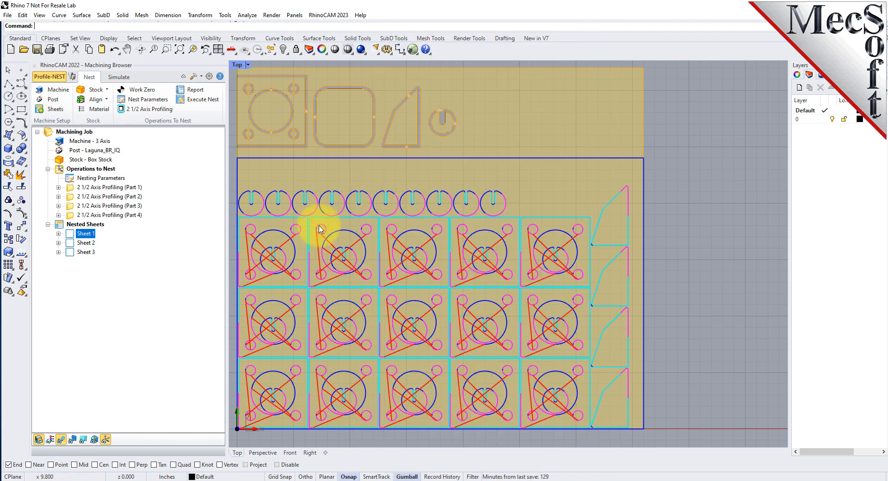
# Expand Sheet 1, post only the operation 2 1/2 Axis Profiling (Part 1) 10, and close its G-code listing after a look
pyautogui.click(58, 233)
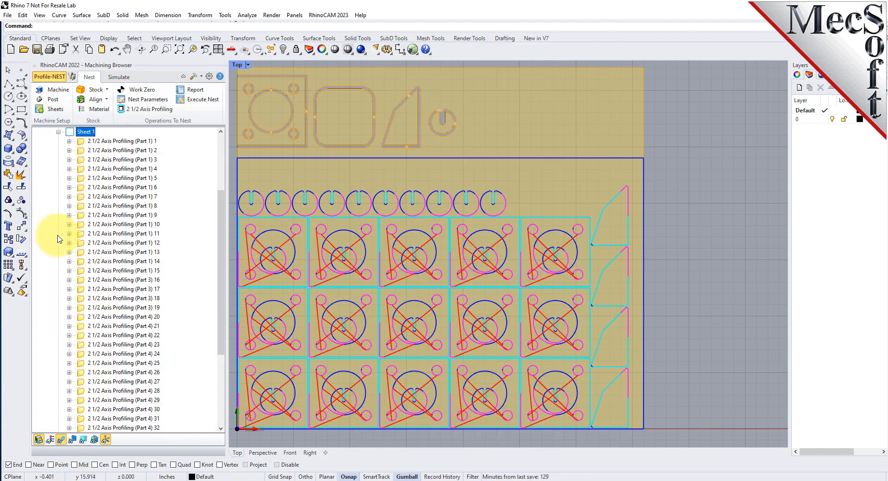
pyautogui.click(118, 225)
pyautogui.rightClick(120, 230)
pyautogui.click(129, 245)
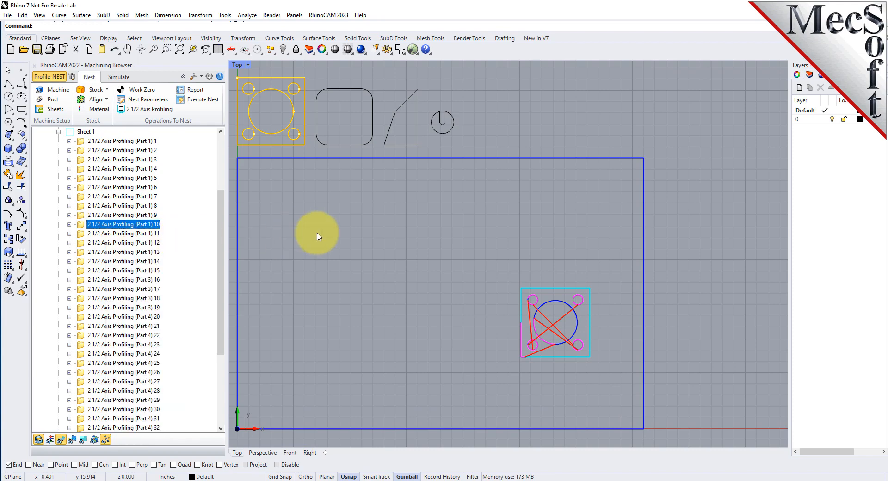
pyautogui.click(553, 301)
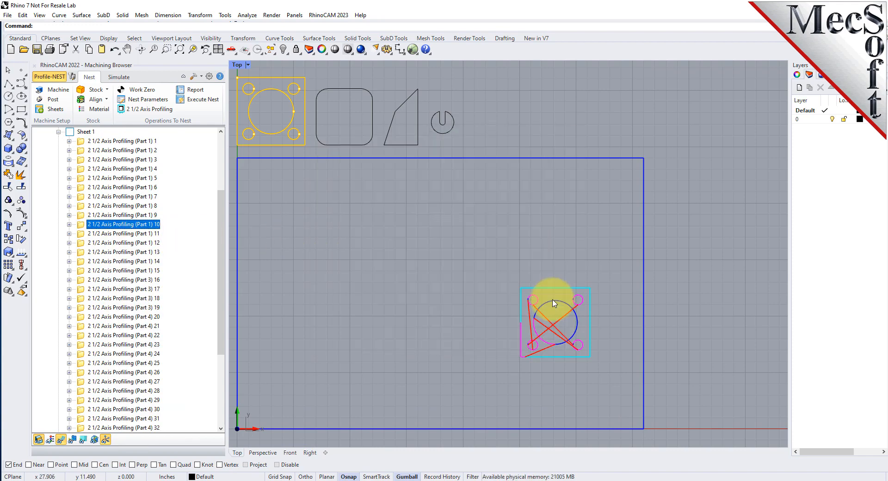
pyautogui.moveTo(604, 93); pyautogui.dragTo(562, 65)
pyautogui.moveTo(468, 39); pyautogui.dragTo(455, 93)
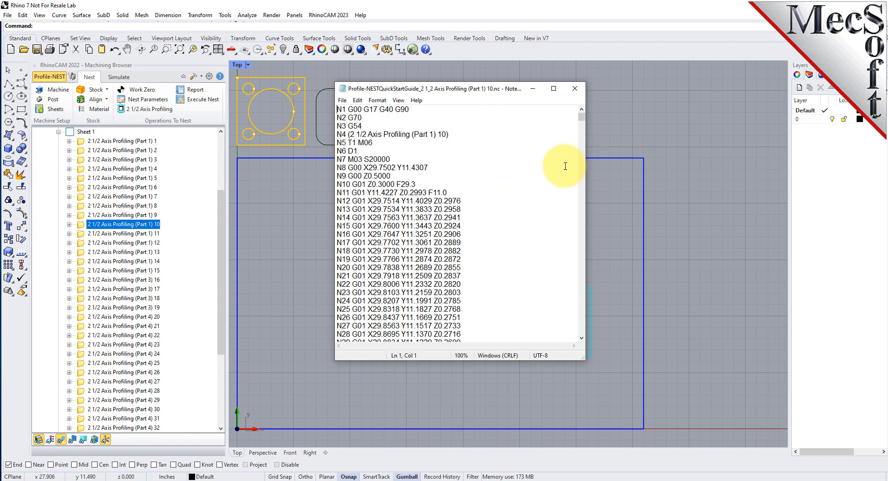
pyautogui.click(575, 89)
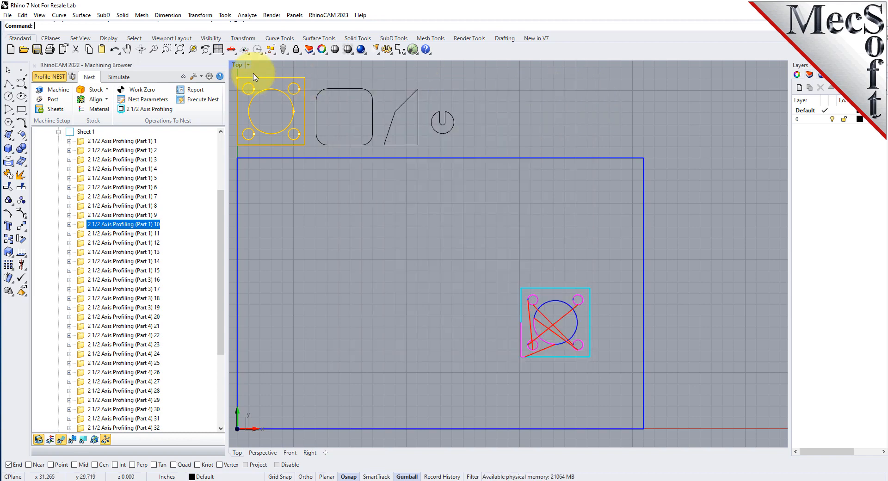
# Open the Profile-NEST online help, follow its printed documentation link to the browser, and browse the RhinoCAM 2022 Resource Guide
pyautogui.click(221, 76)
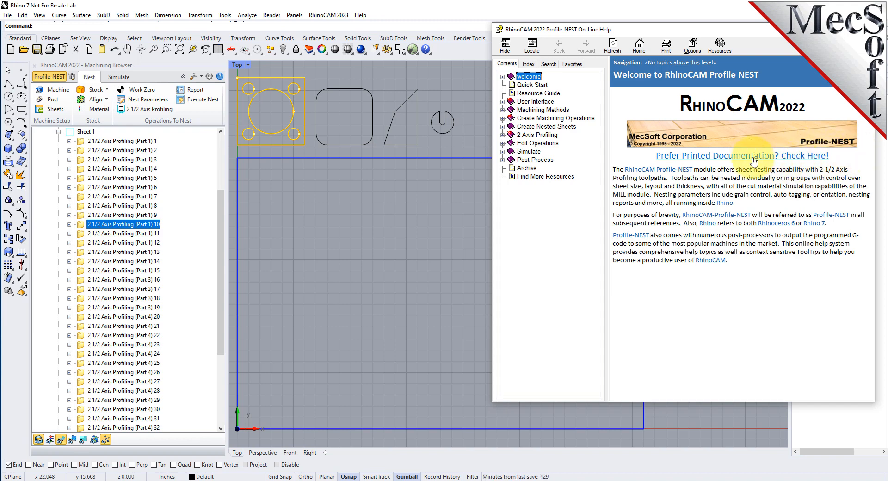
pyautogui.click(732, 158)
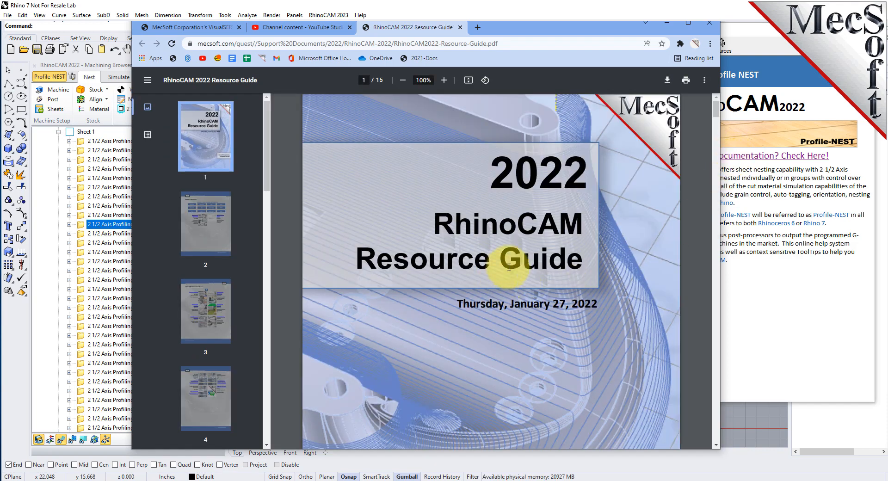
pyautogui.scroll(-1, 530, 251)
pyautogui.scroll(-12, 530, 251)
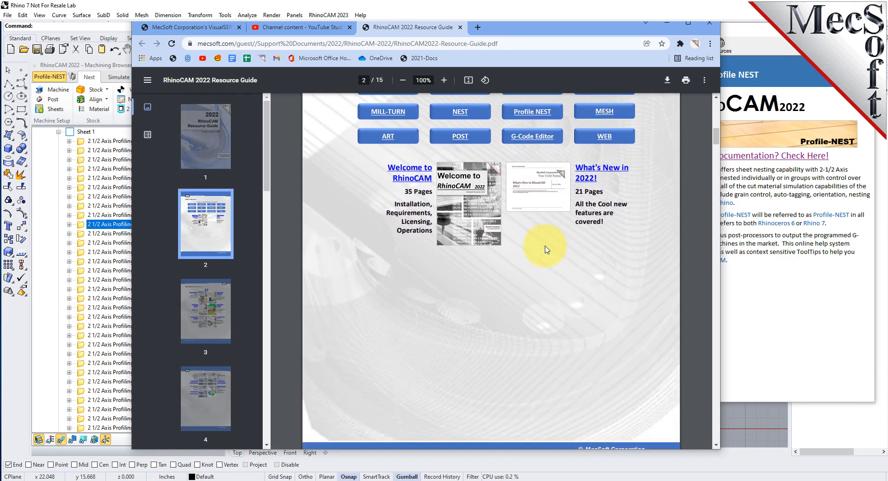
pyautogui.scroll(-2, 546, 250)
pyautogui.scroll(-5, 547, 250)
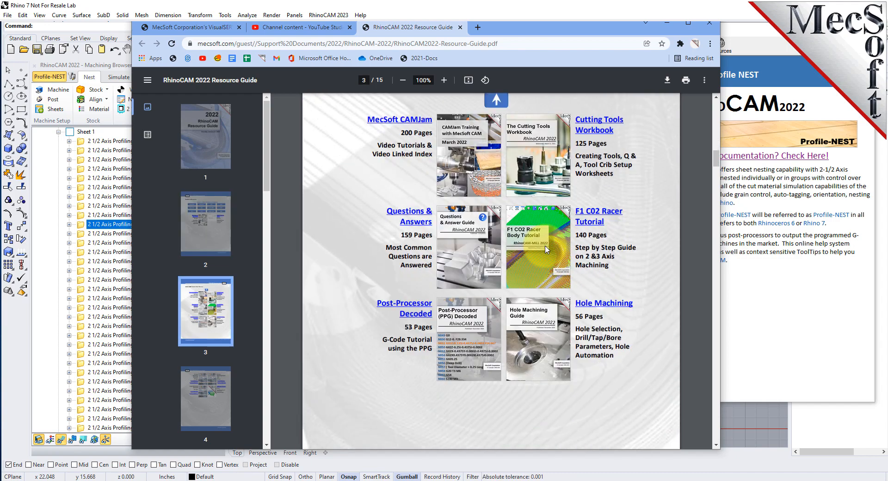
pyautogui.scroll(-5, 560, 220)
pyautogui.scroll(-6, 560, 220)
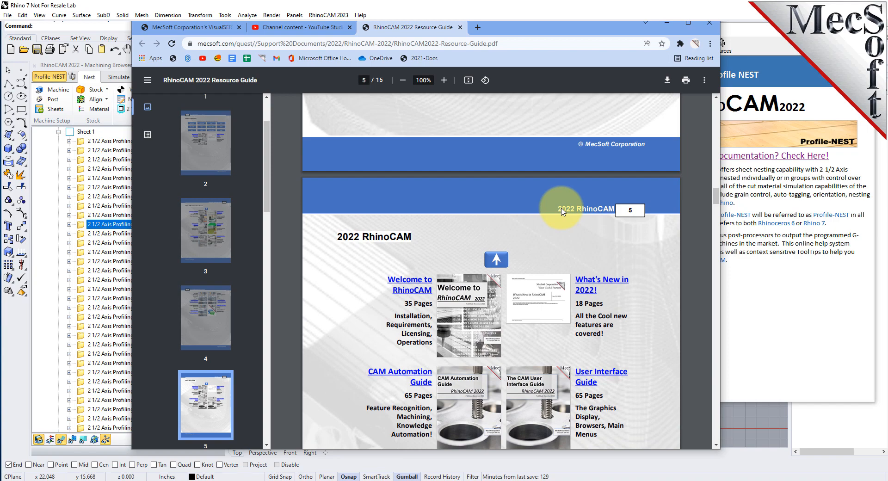
pyautogui.scroll(-15, 561, 212)
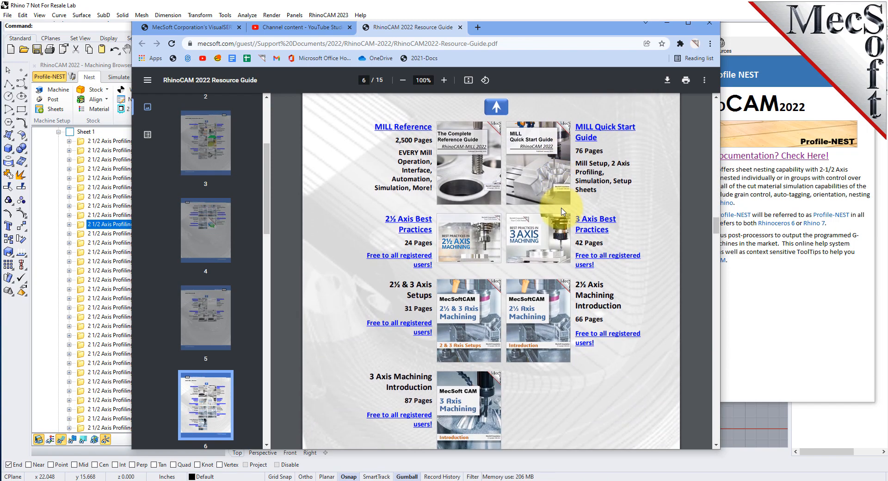
pyautogui.scroll(20, 562, 212)
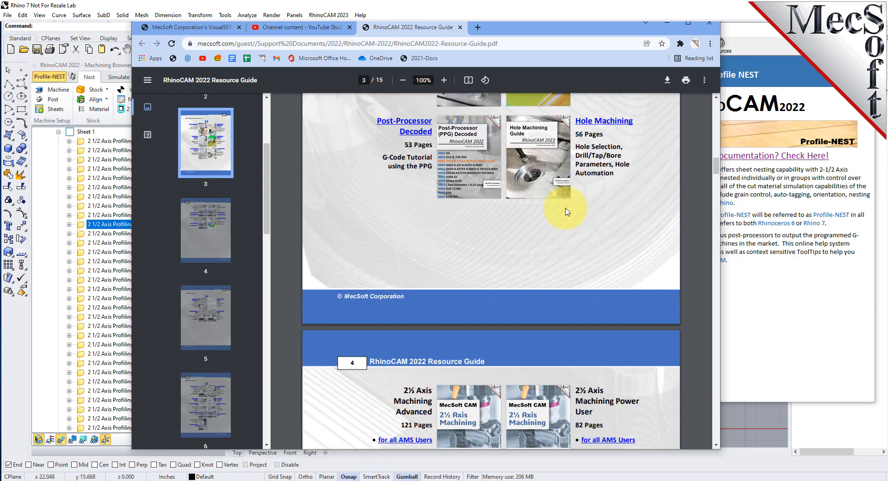
pyautogui.scroll(20, 567, 212)
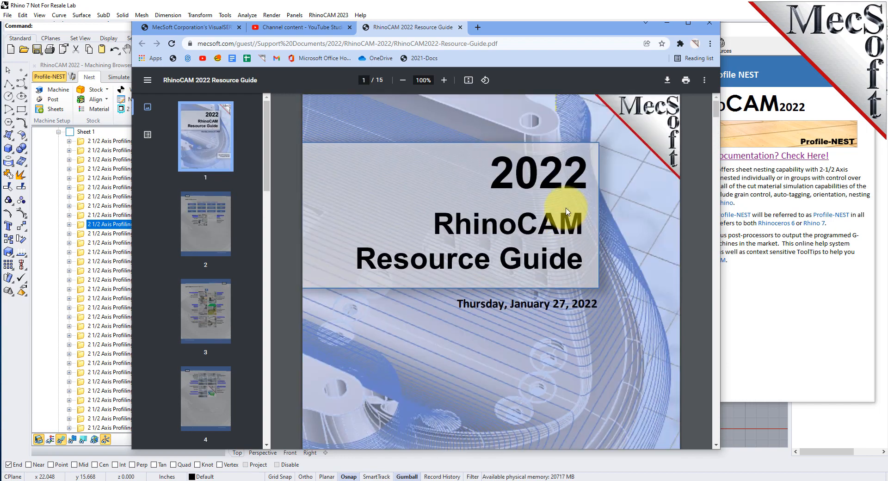
# Go to the Profile NEST module section of the Resource Guide and open the Profile-NEST Quick Start Guide
pyautogui.scroll(-5, 539, 206)
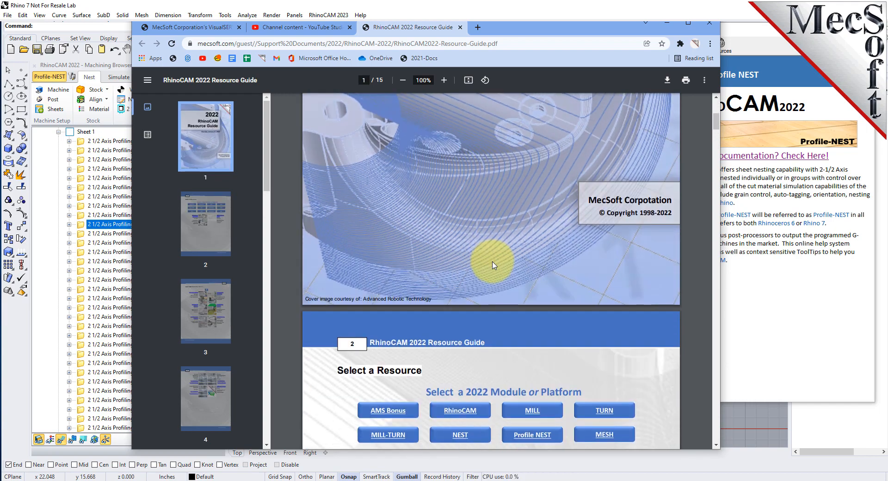
pyautogui.scroll(-6, 494, 265)
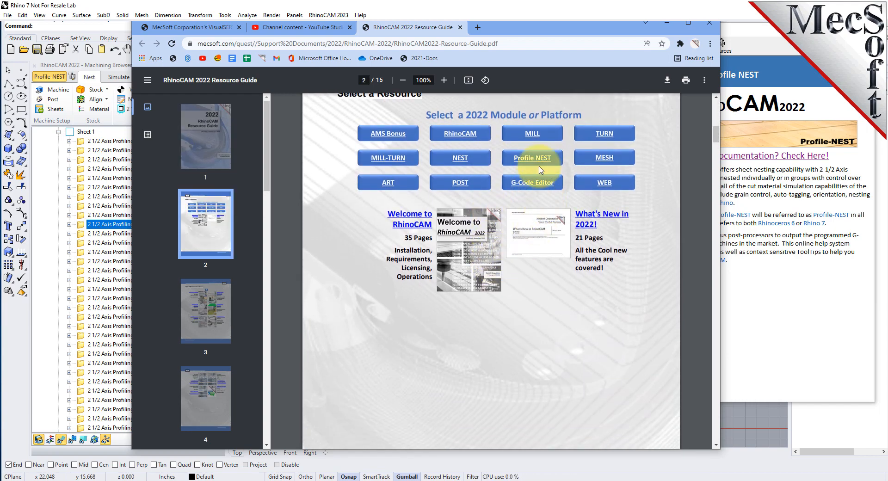
pyautogui.click(540, 166)
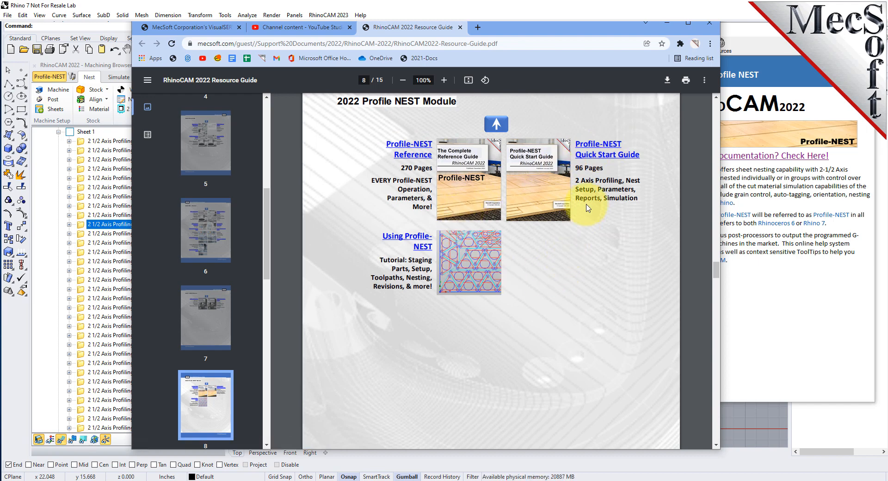
pyautogui.click(596, 154)
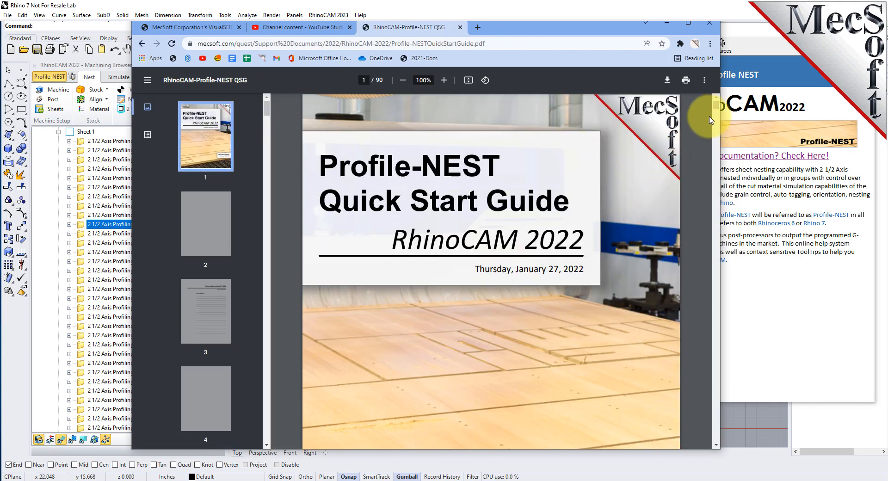
# Skim the pages of the RhinoCAM 2022 Profile-NEST Quick Start Guide, through the 2 Axis Profile toolpath section
pyautogui.moveTo(716, 105); pyautogui.dragTo(714, 187)
pyautogui.scroll(-20, 716, 190)
pyautogui.scroll(-15, 509, 290)
pyautogui.scroll(-15, 508, 290)
pyautogui.scroll(-10, 508, 290)
pyautogui.scroll(-5, 508, 290)
pyautogui.scroll(-10, 508, 290)
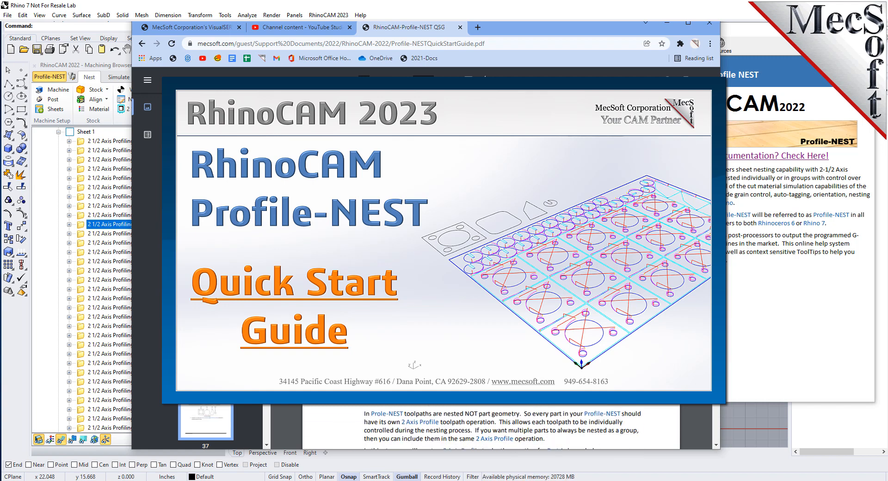
pyautogui.scroll(-10, 508, 290)
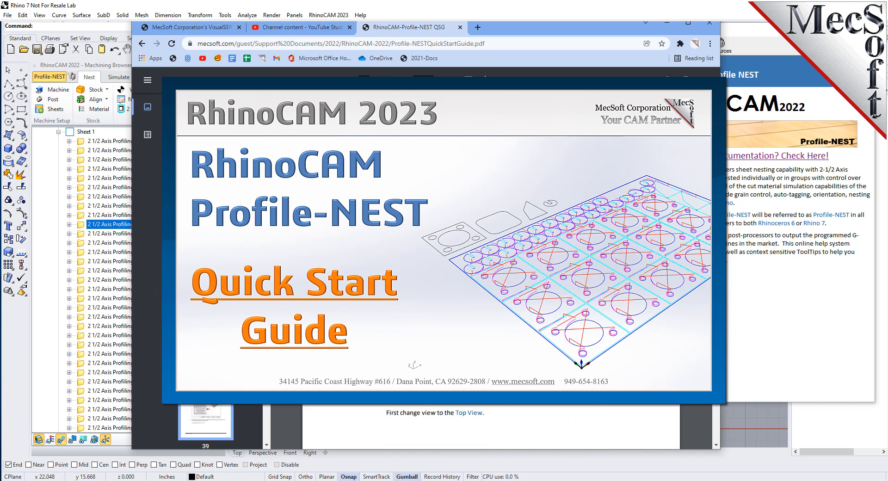